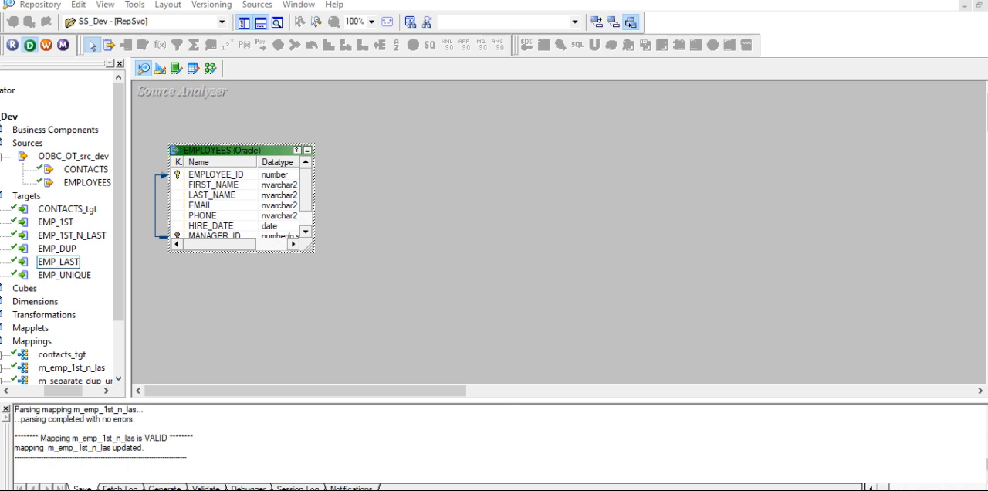
- Switch to Oracle SQL Developer and, in the OT_src_dev worksheet, write and run the query "select * from employees"
click(661, 490)
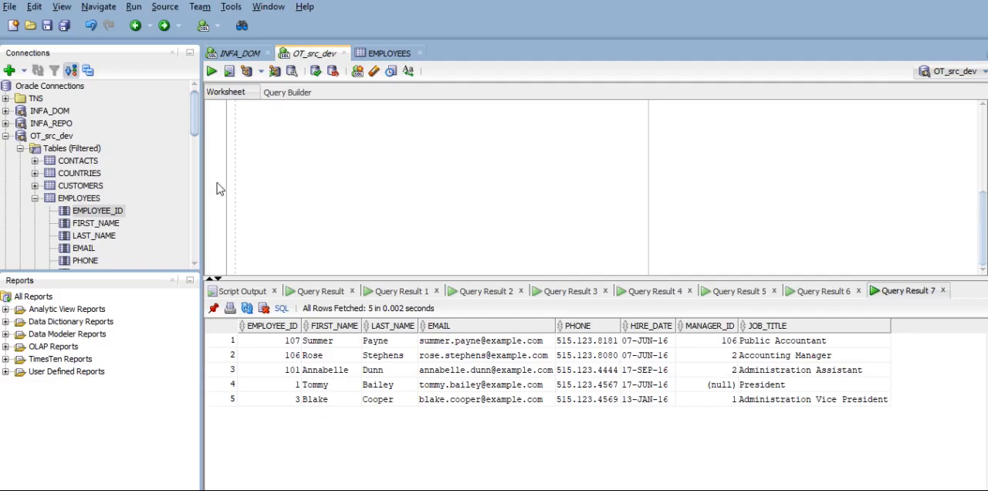
click(276, 159)
click(270, 142)
click(267, 121)
key(BackSpace)
key(BackSpace)
text(select * from employess)
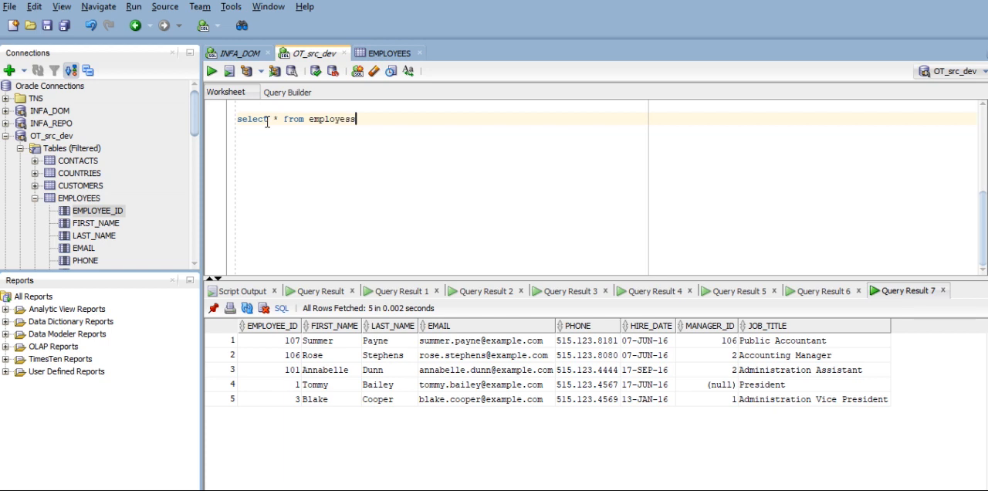
key(BackSpace)
text(e)
key(ctrl+Return)
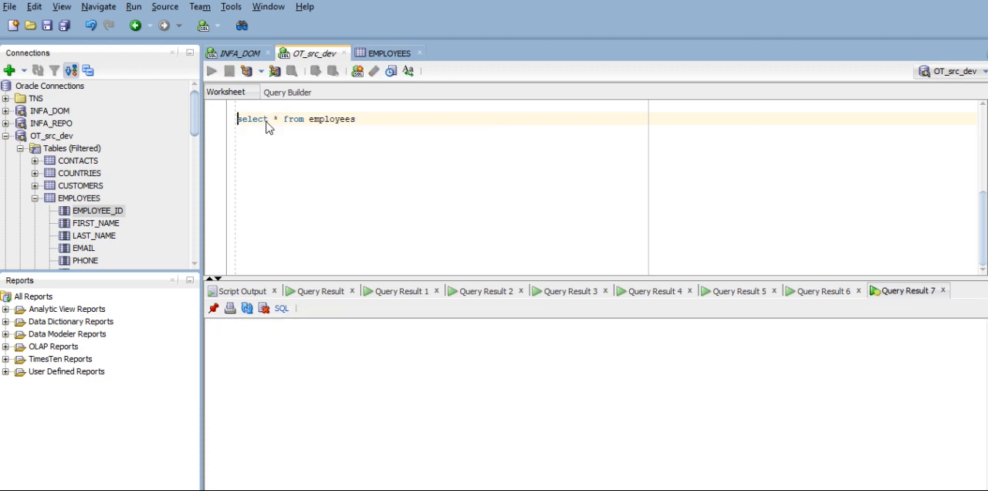
- Count the rows returned by the employees query and close the count dialog
right_click(441, 363)
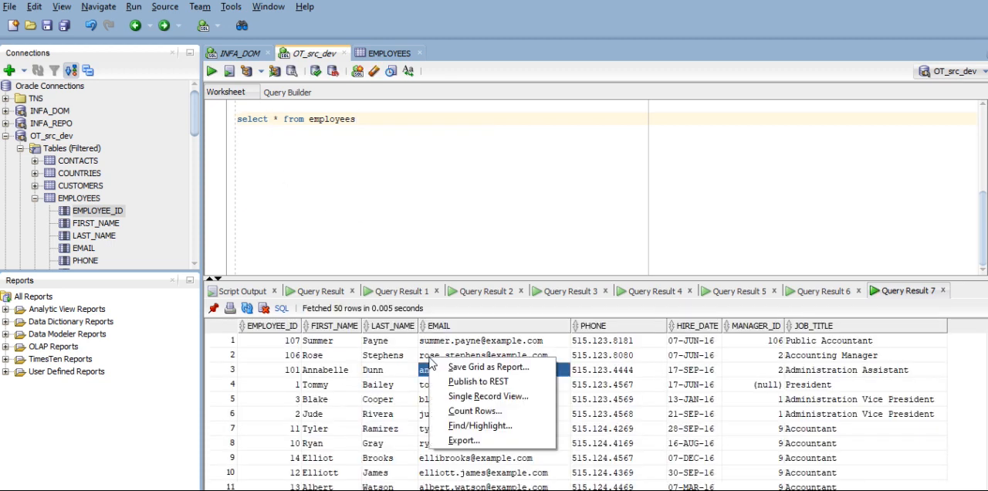
click(475, 411)
click(534, 278)
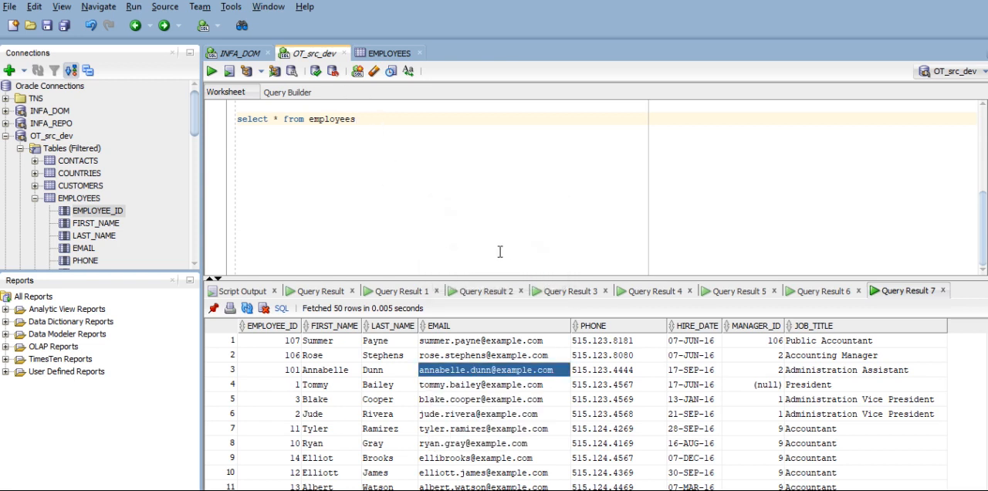
- Add a second query below the first: "select * from employees where rownum<=5;"
key(Return)
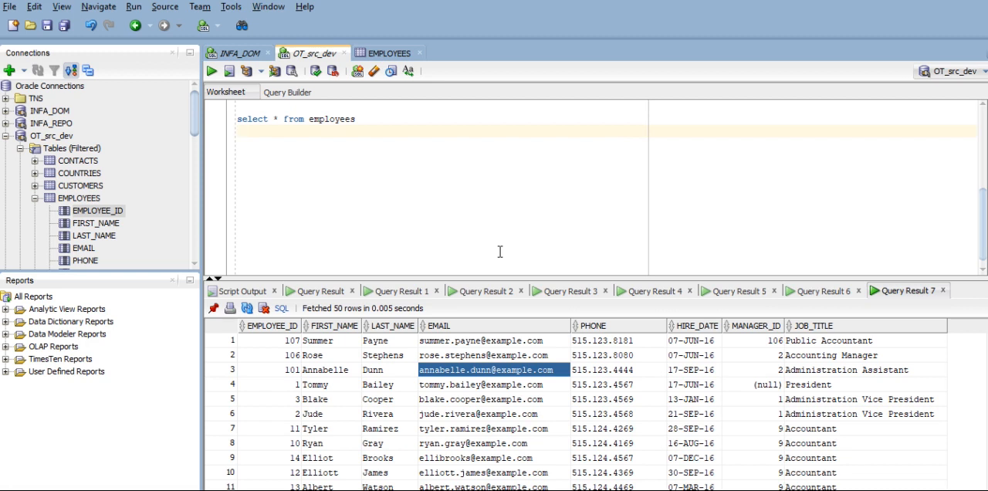
key(Return)
text(select * from)
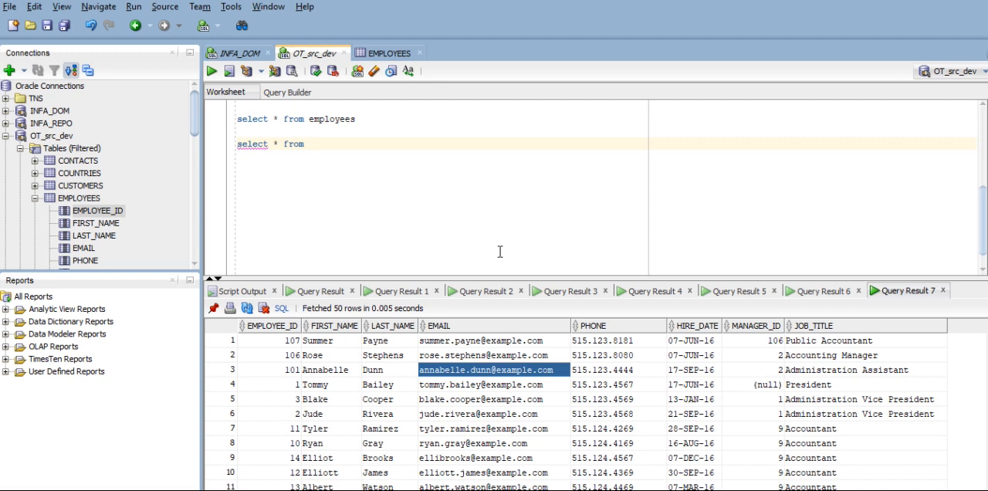
text( employees where rownum)
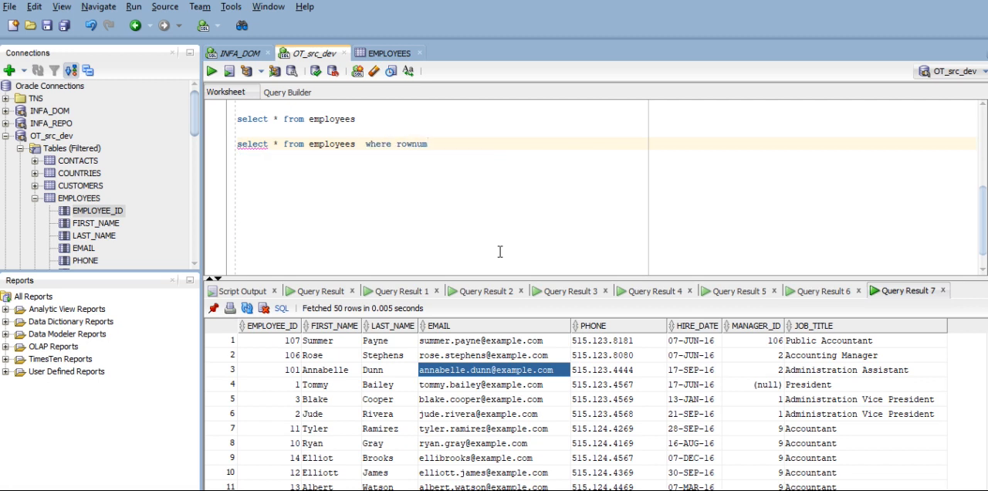
text(<=5)
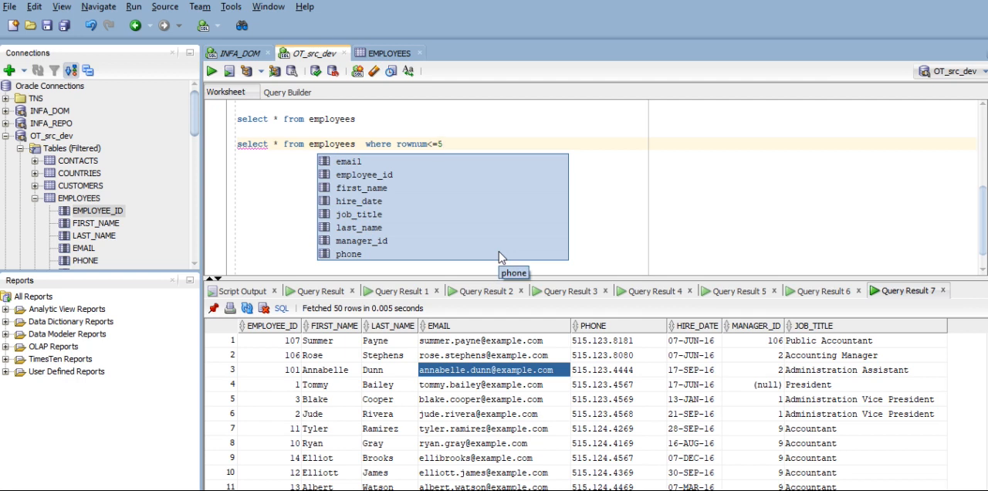
text(;)
- End the first employees query with a semicolon and run the rownum<=5 query
key(ctrl+a)
key(ctrl+Return)
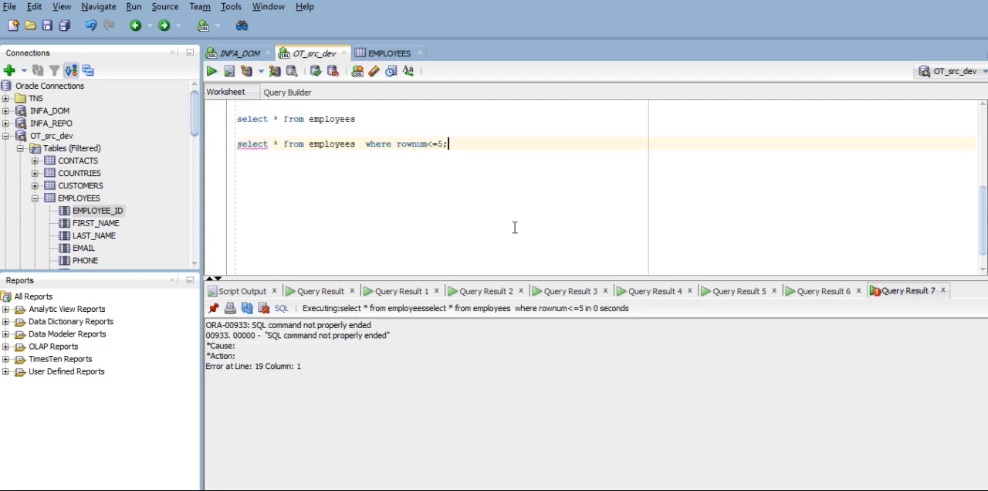
click(369, 114)
text(;)
click(454, 146)
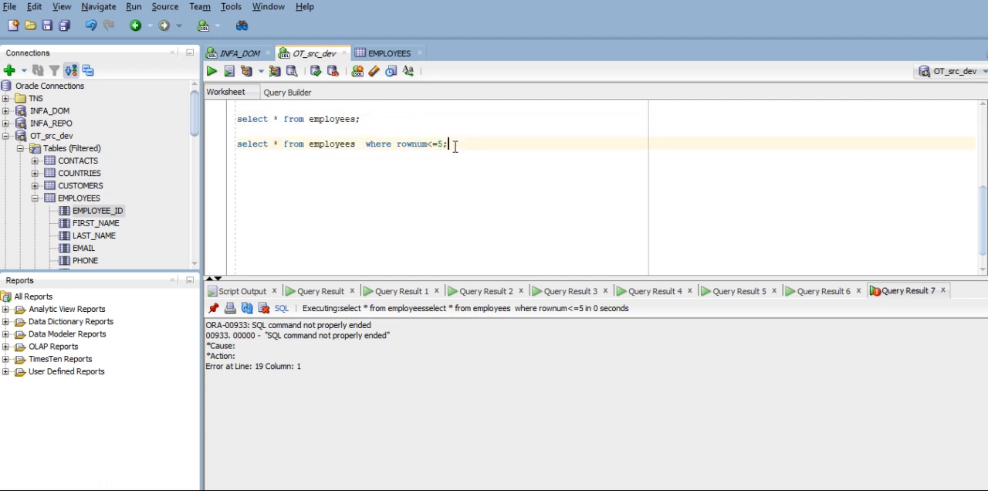
click(212, 70)
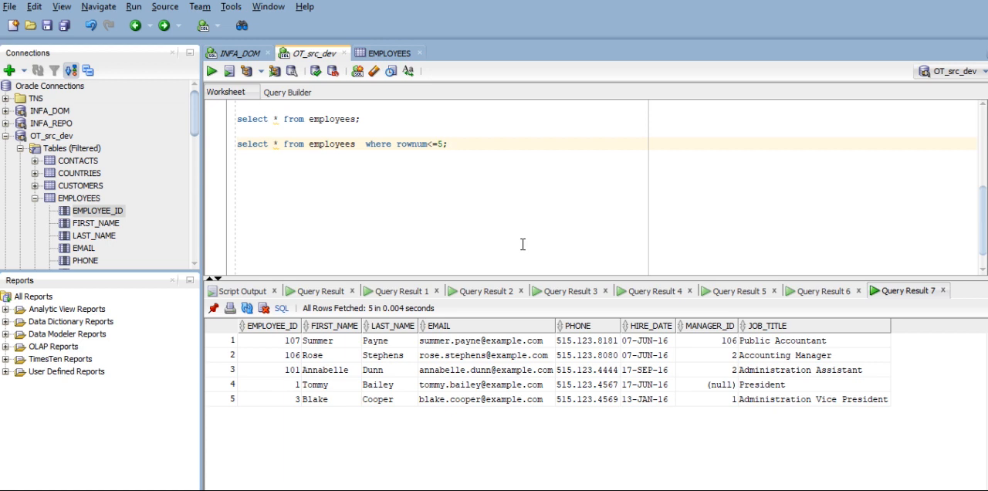
- Start a third query below with "select * from (" and its closing parenthesis on a separate line
key(Return)
key(Return)
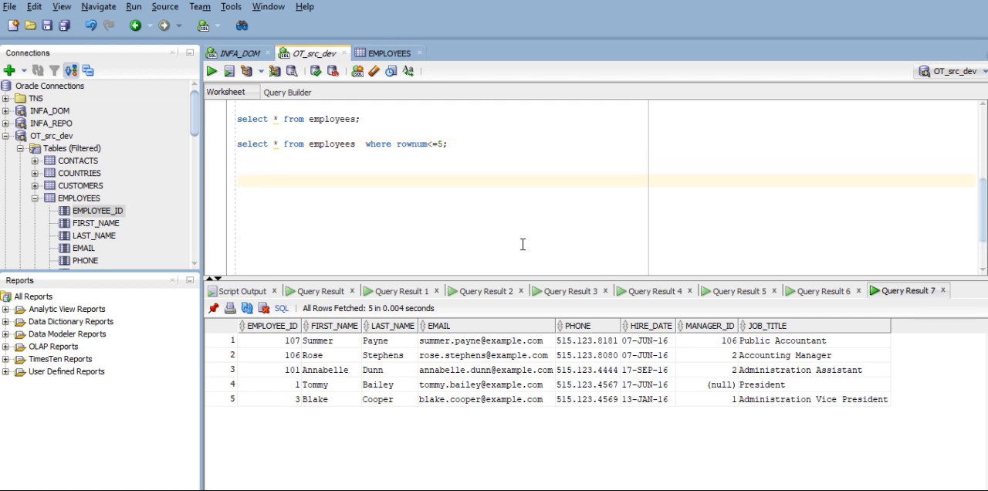
text(select * from ()
key(Return)
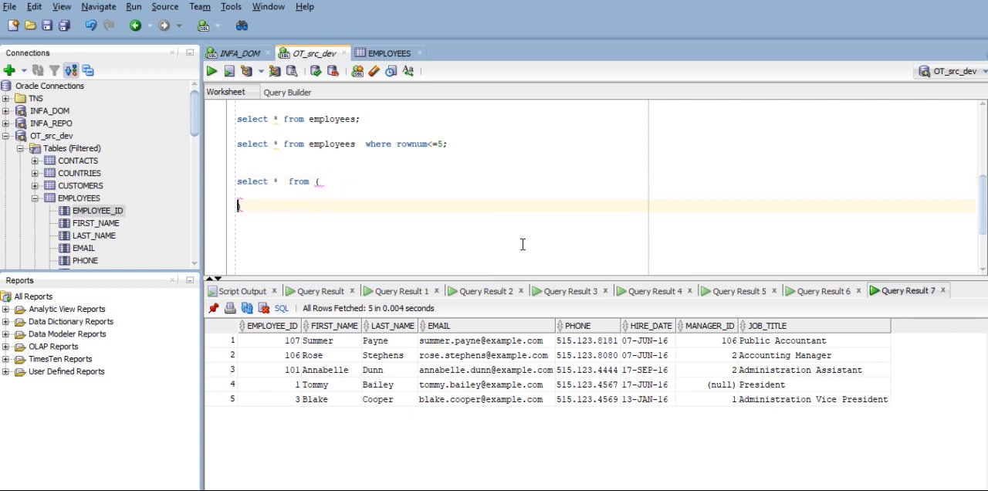
- Fill the parentheses with the indented subquery "select * from employees order by rownum desc"
key(Up)
key(Tab)
key(Up)
text(select * from employees)
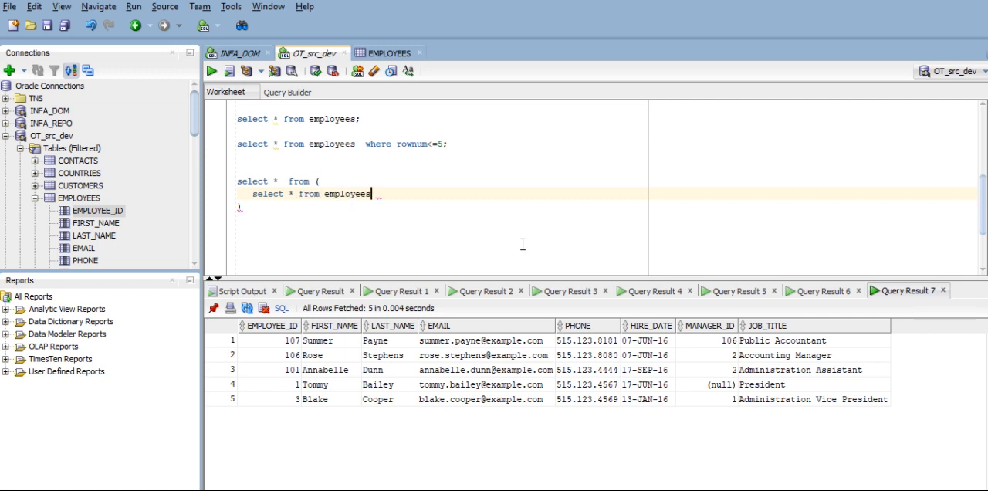
text( order by rownum)
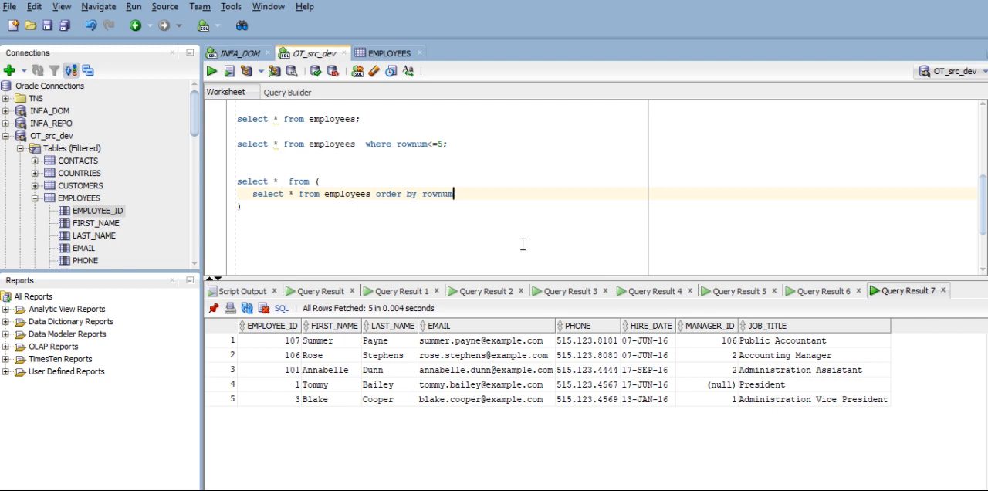
key(Down)
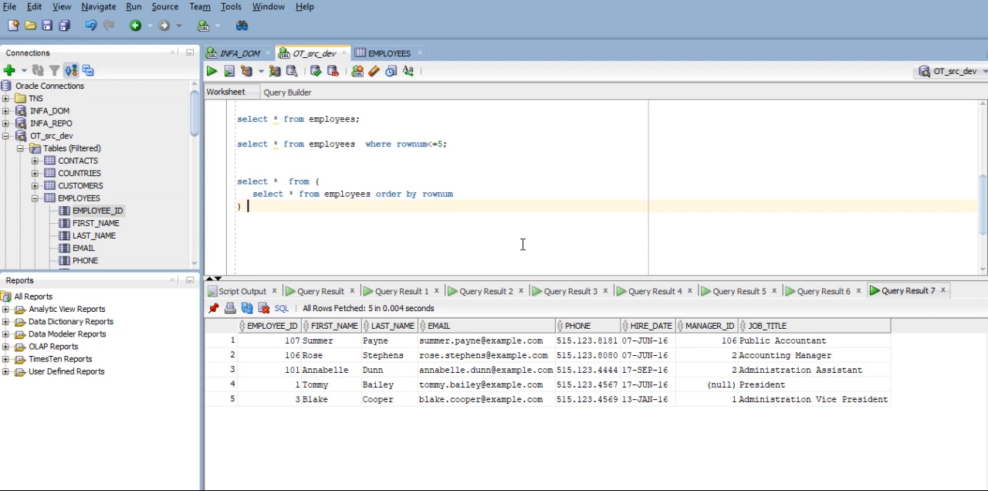
key(Up)
text(desc)
- Complete the outer query with "where rownum <=5;" after the closing parenthesis and run the whole nested statement
key(Down)
text(whre)
key(BackSpace)
key(BackSpace)
key(BackSpace)
text(ere rownum)
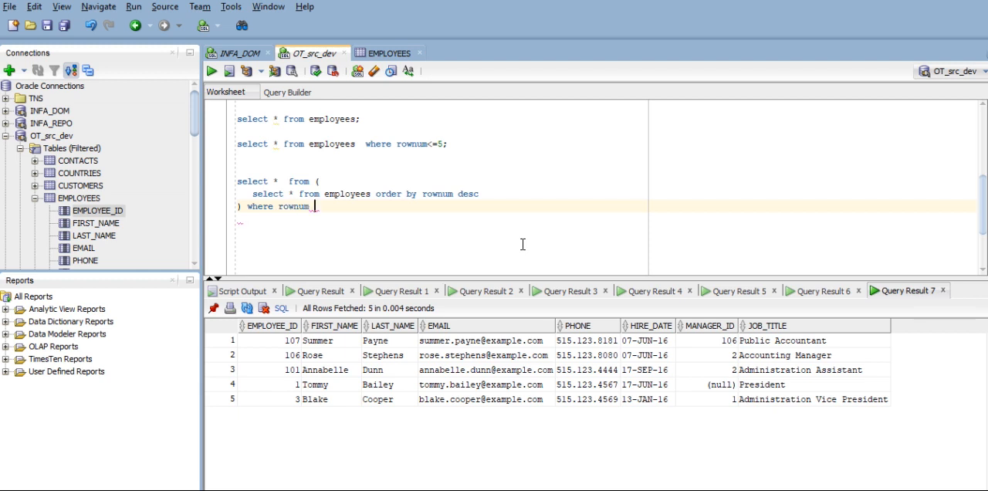
text( <=5;)
drag(335, 206, 218, 180)
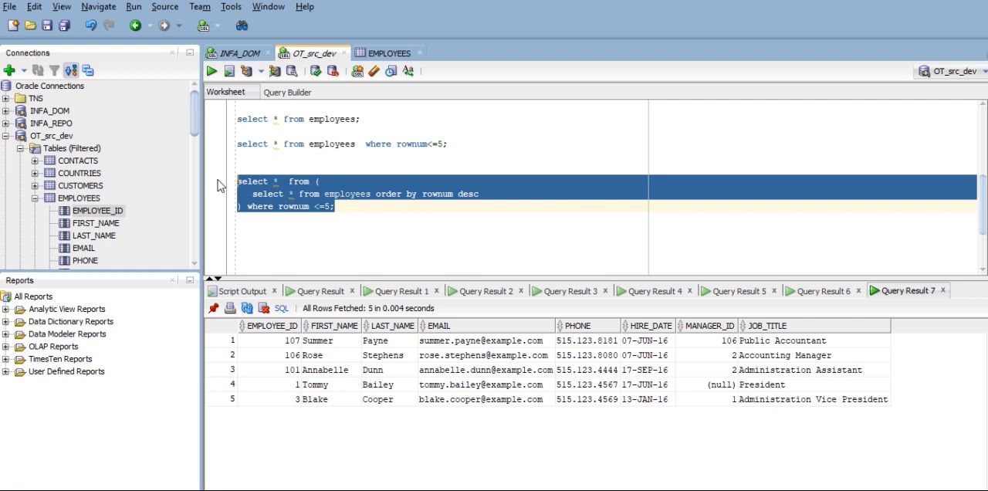
click(211, 71)
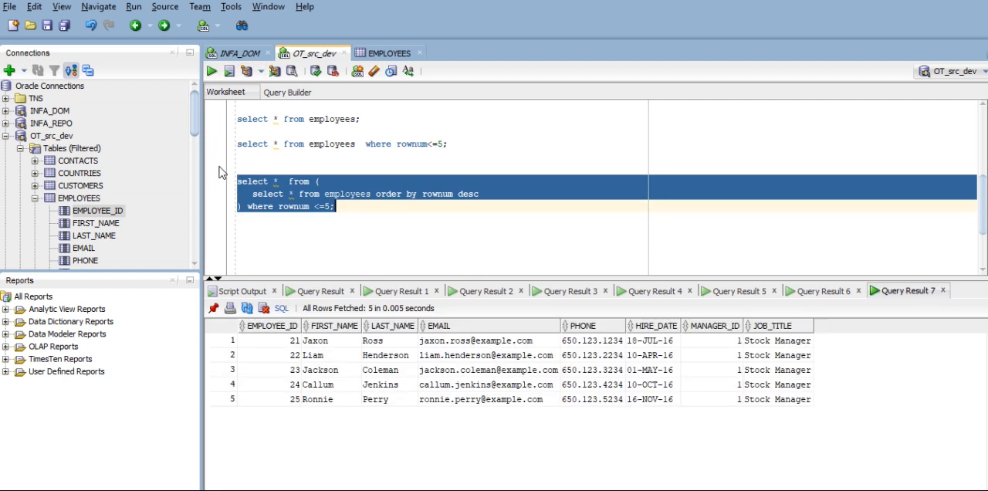
- Examine the first five rows in the EMPLOYEES table data
click(389, 53)
click(317, 219)
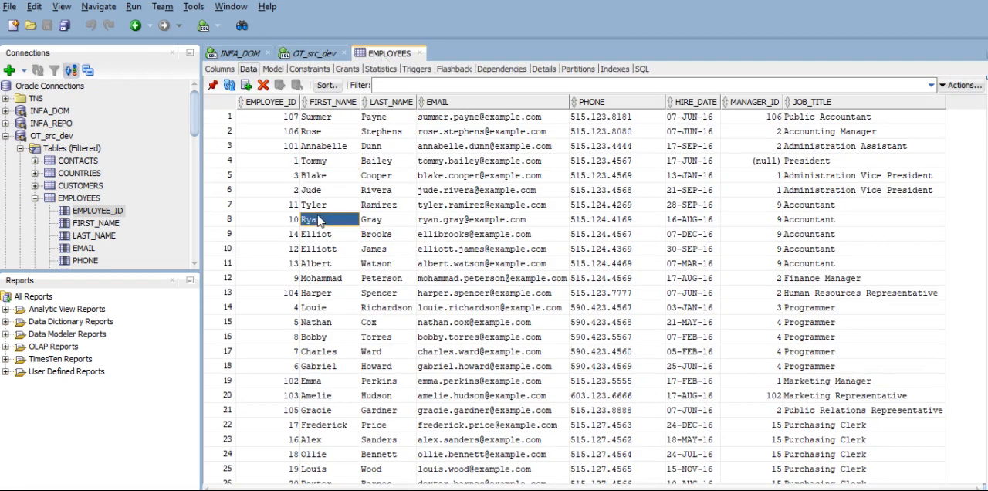
click(317, 117)
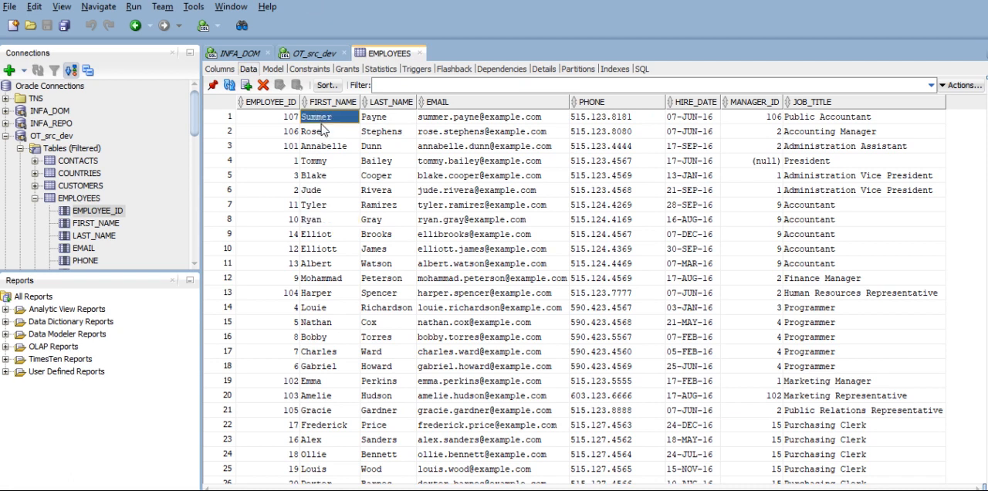
click(324, 177)
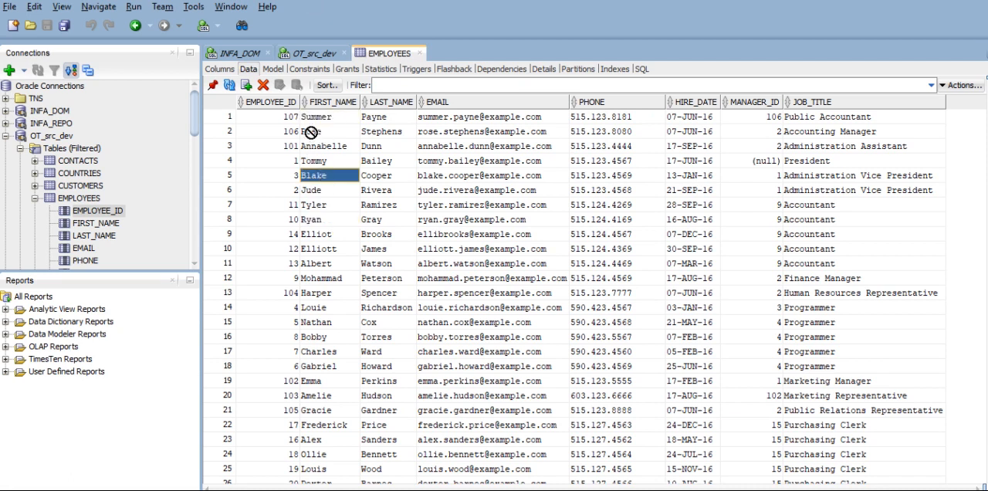
click(319, 117)
click(327, 131)
click(331, 146)
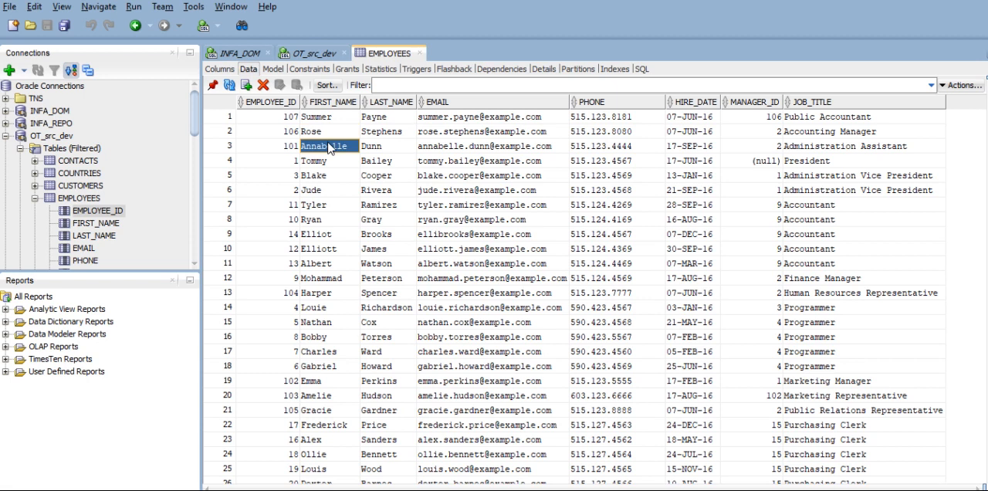
click(332, 161)
click(325, 176)
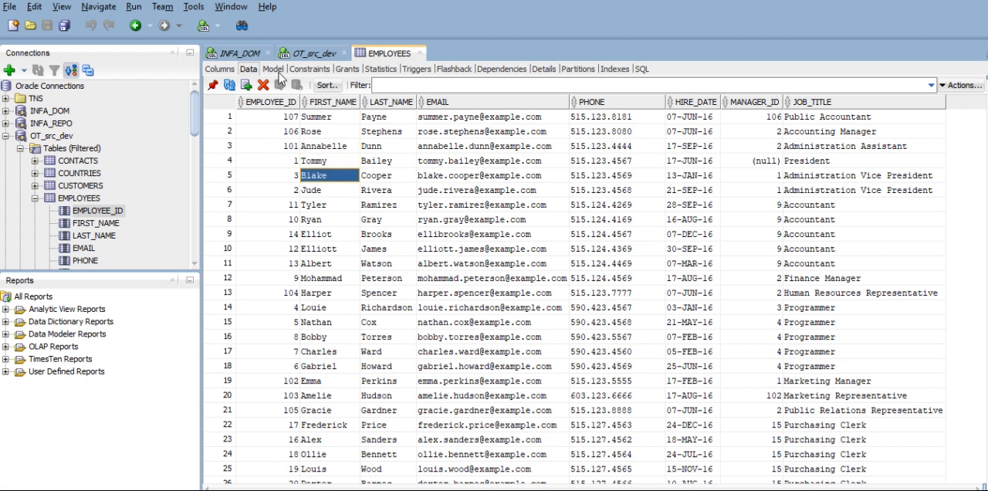
- Rerun only the "where rownum<=5" query in the OT_src_dev worksheet and check its first and last result rows
click(309, 53)
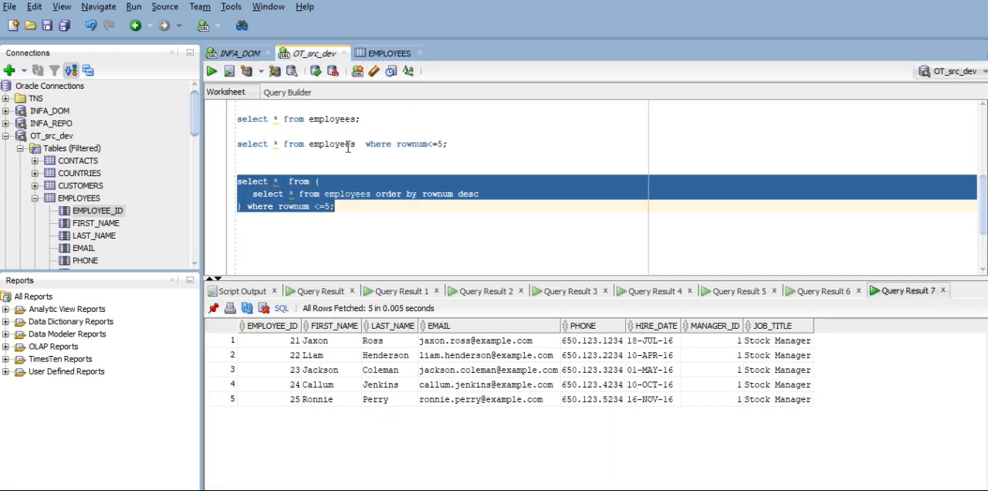
click(448, 144)
drag(448, 144, 237, 131)
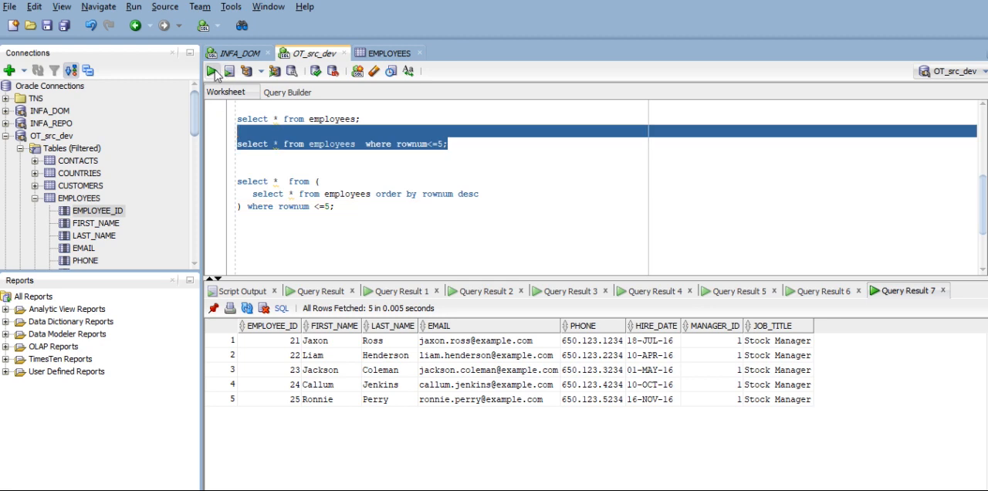
click(211, 73)
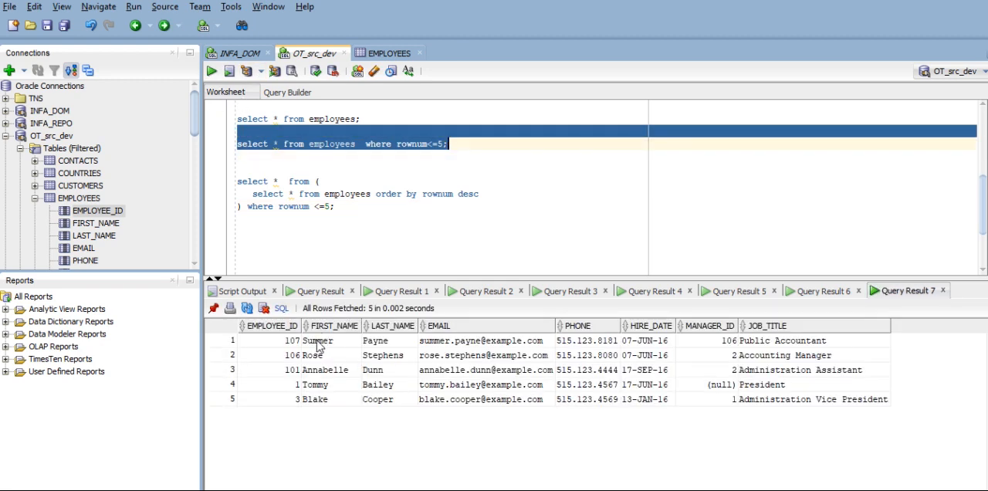
click(332, 401)
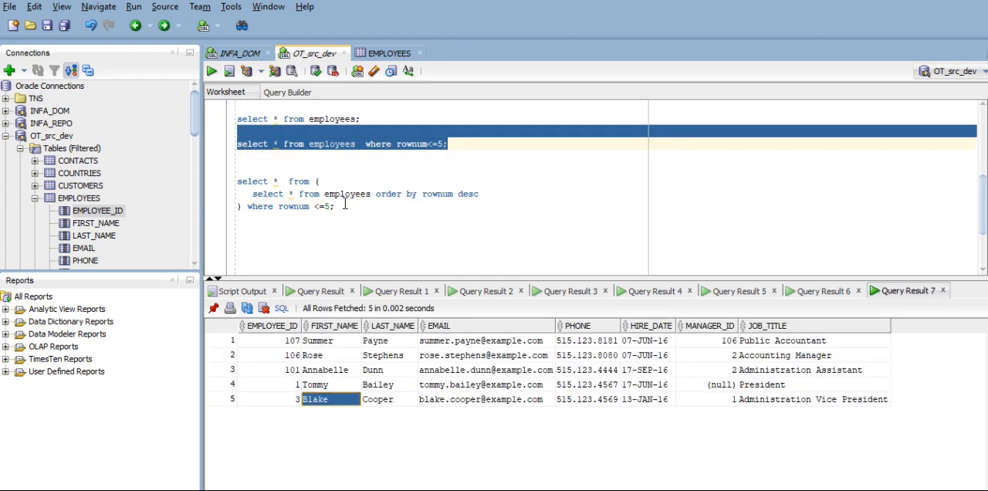
- Rerun the nested descending query and compare its result with the last five rows of the EMPLOYEES table data
drag(345, 205, 236, 179)
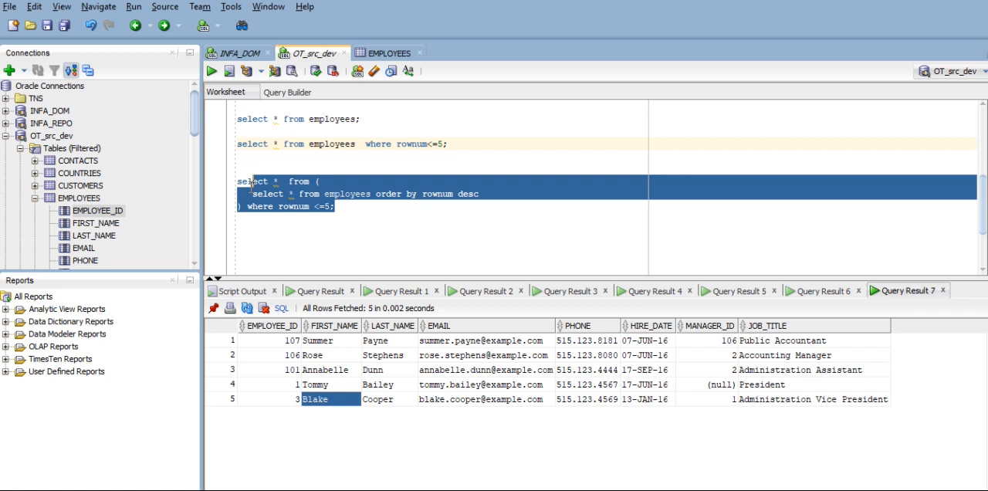
click(212, 71)
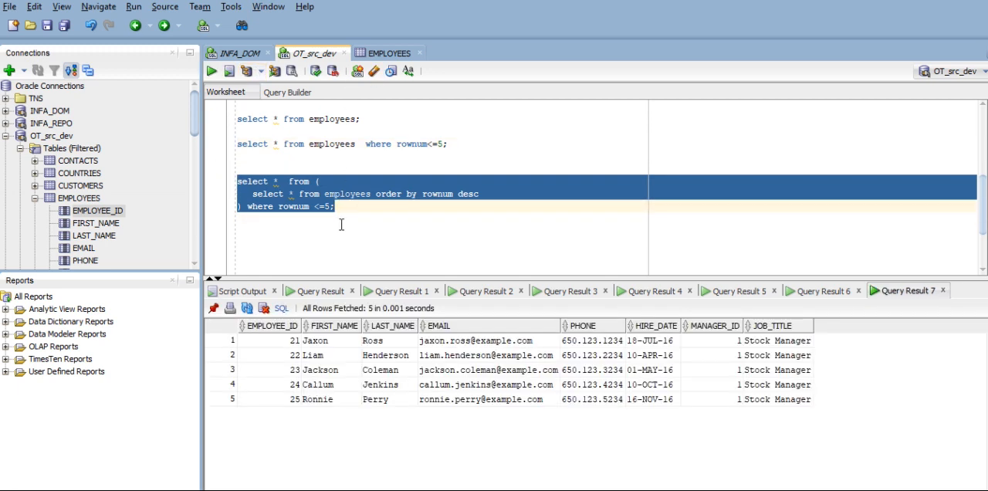
click(387, 53)
scroll(339, 255, down, 16)
scroll(333, 256, down, 11)
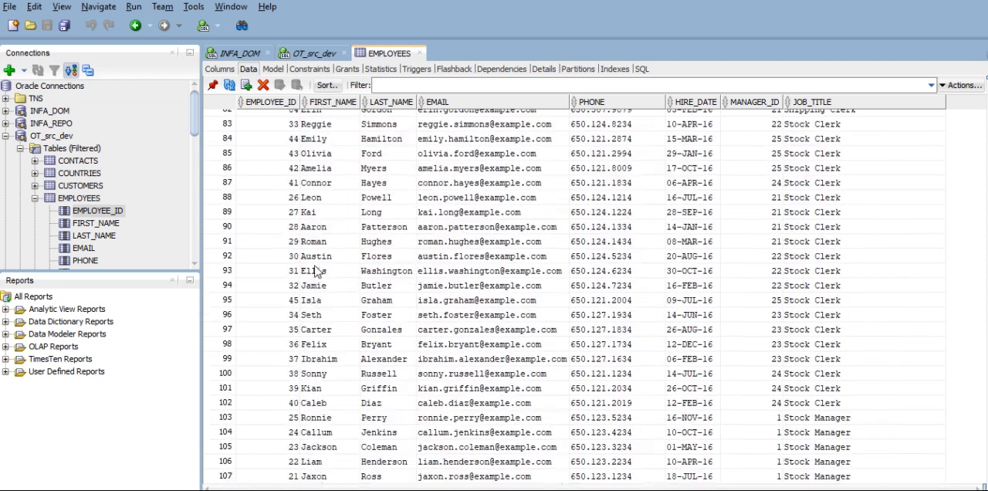
drag(327, 480, 318, 421)
click(227, 417)
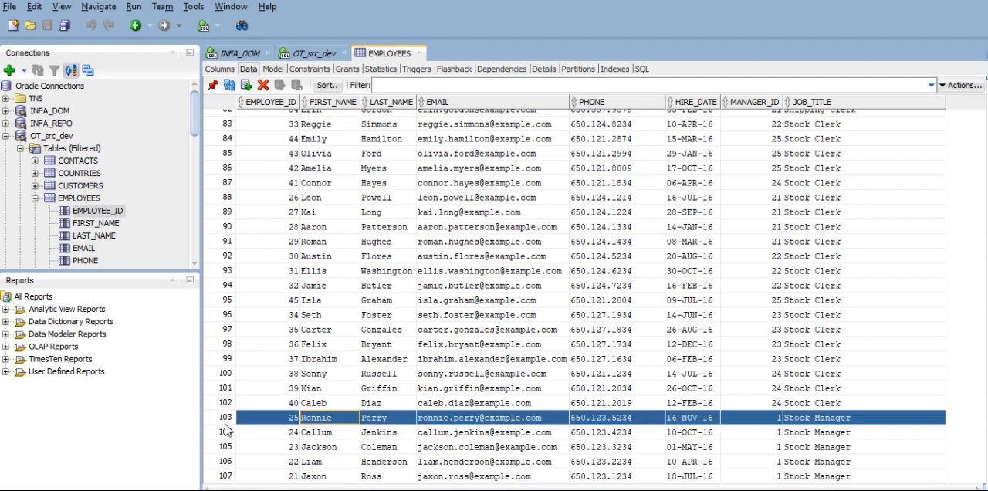
- Return to the OT_src_dev worksheet and delete one blank line between the rownum<=5 query and the nested query
click(308, 53)
click(454, 194)
click(235, 153)
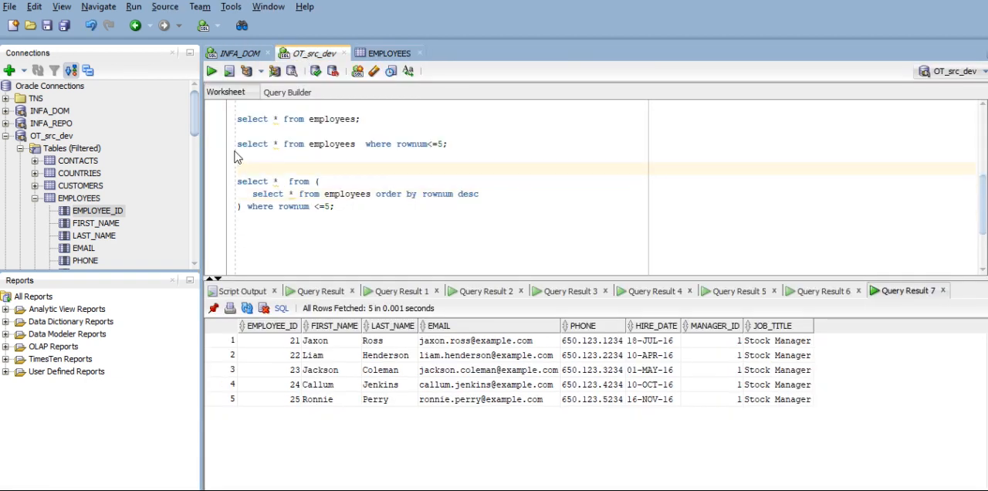
key(Delete)
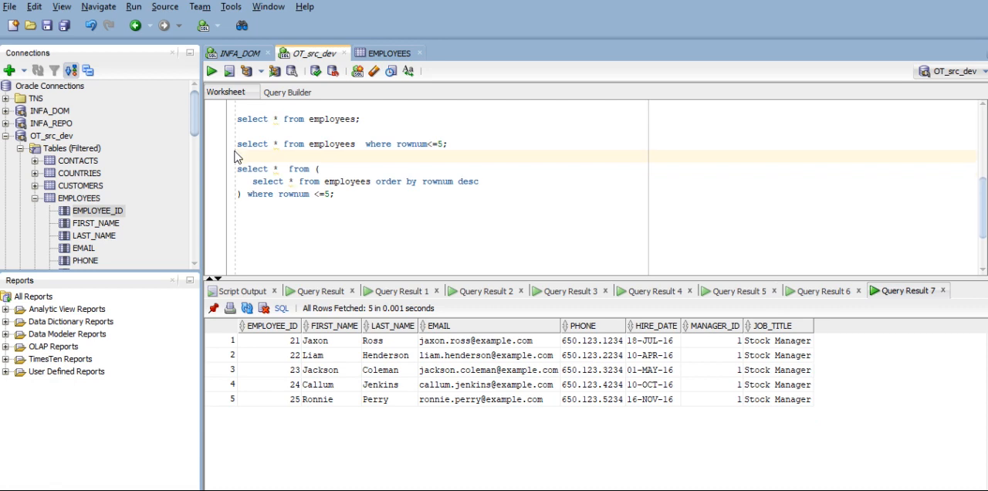
- Insert "union all" between the rownum<=5 query and the nested descending query, and run both queries together
text(union all)
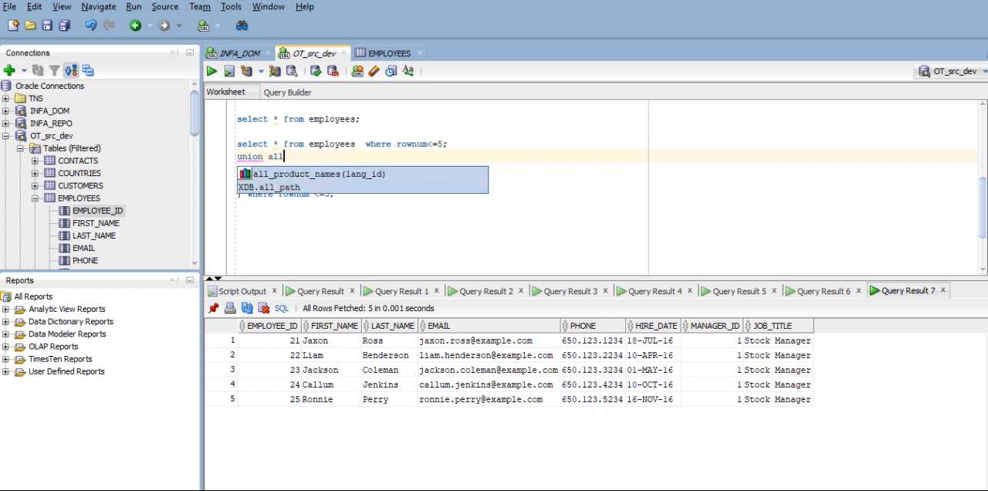
click(332, 216)
drag(344, 196, 240, 145)
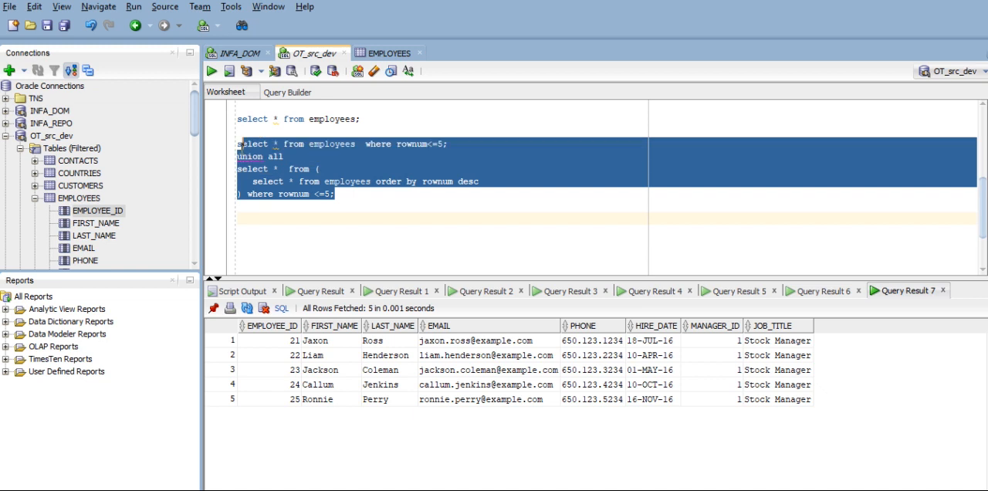
click(212, 71)
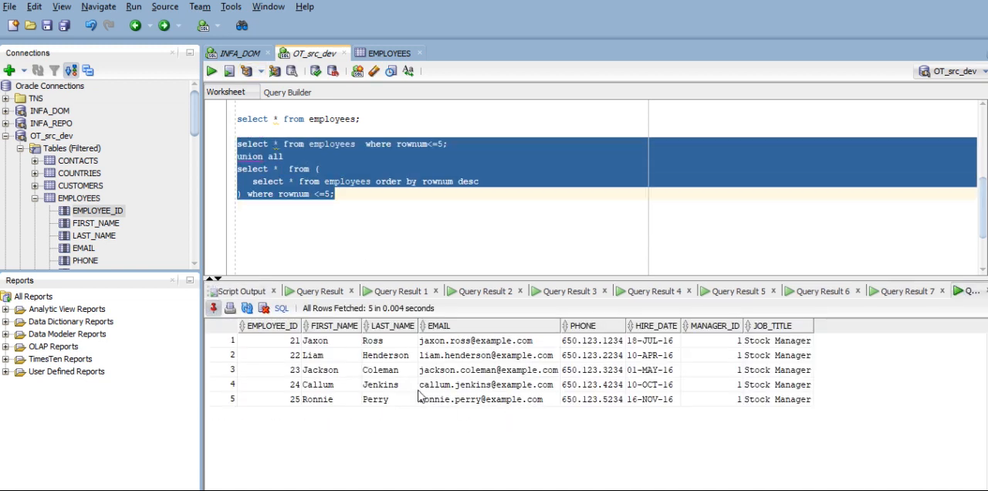
- Remove the semicolon after the first "rownum<=5", run the whole union all query and check the last result row
click(366, 193)
click(452, 145)
key(BackSpace)
drag(419, 202, 238, 143)
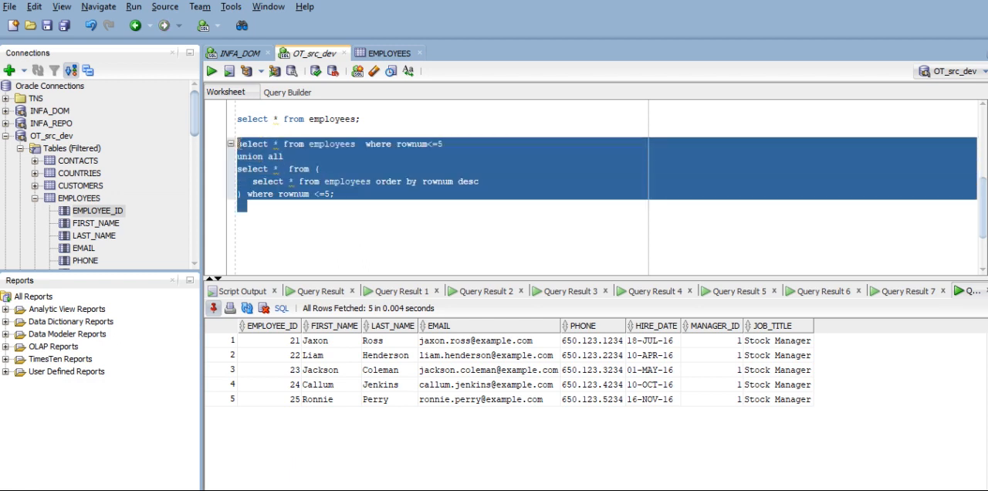
click(230, 71)
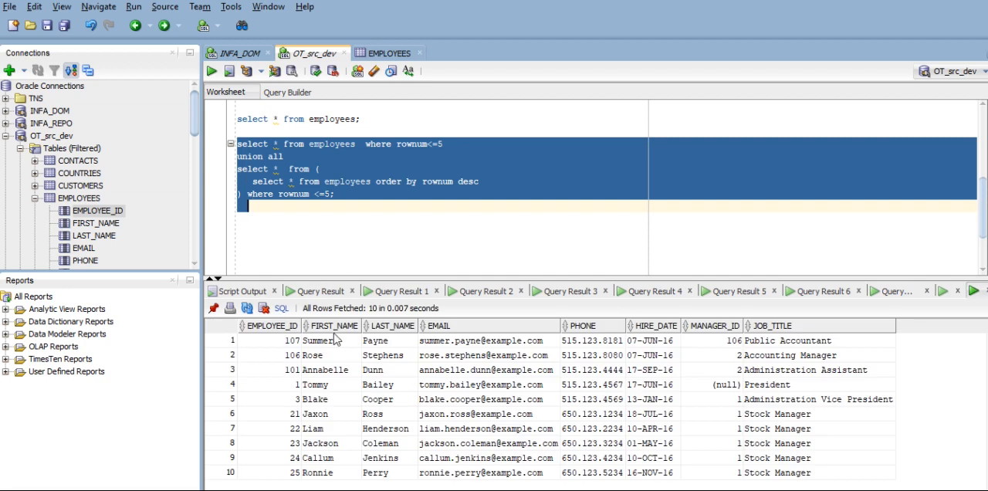
click(314, 474)
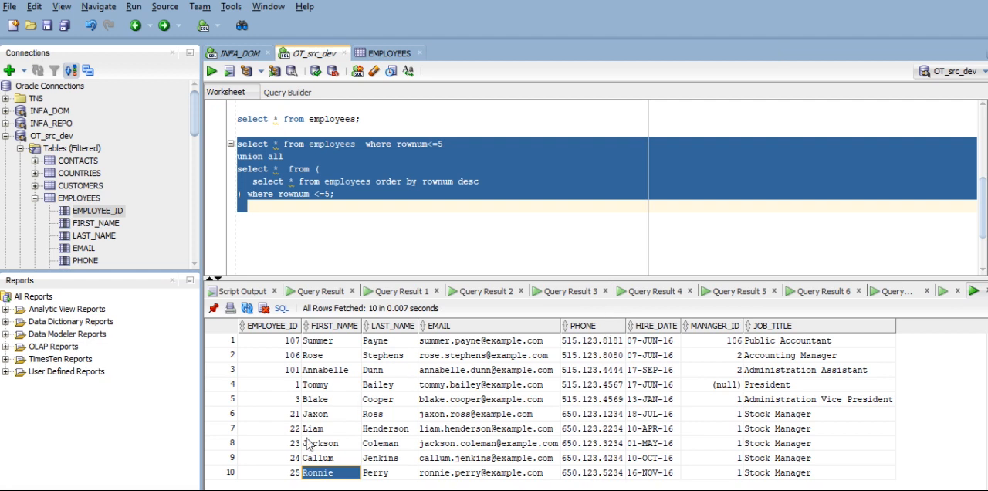
- Write "SELECT * FROM emp_1st;" below the union all query and run it
key(alt+Tab)
click(263, 222)
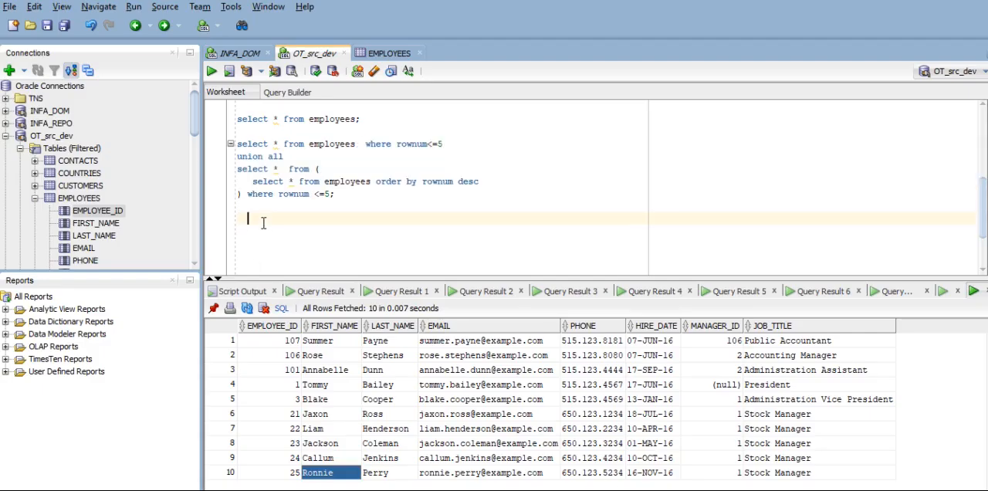
key(Up)
text(sele)
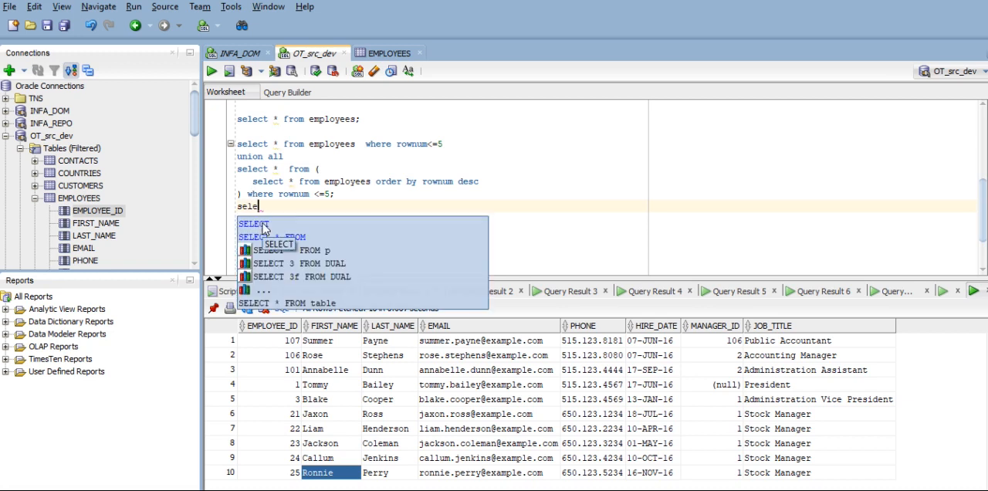
key(Down)
key(Return)
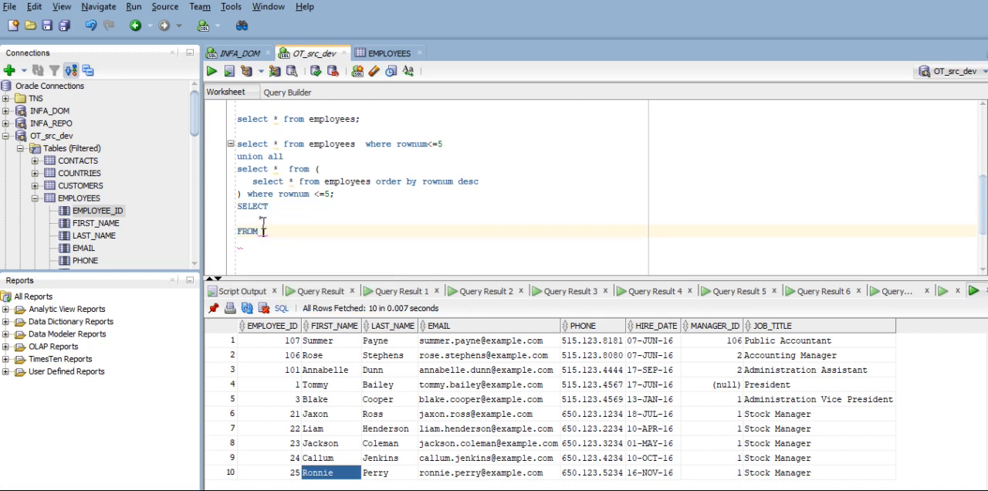
text(emp_)
key(Down)
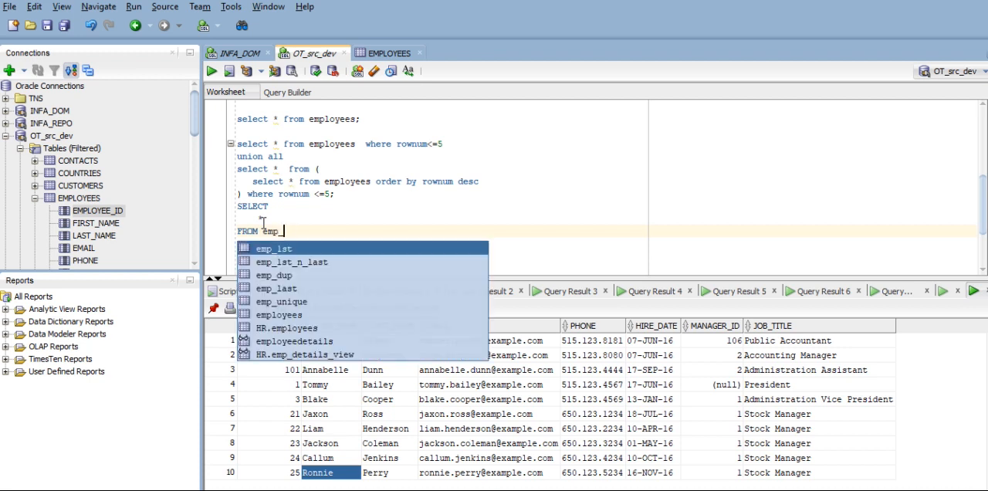
key(Return)
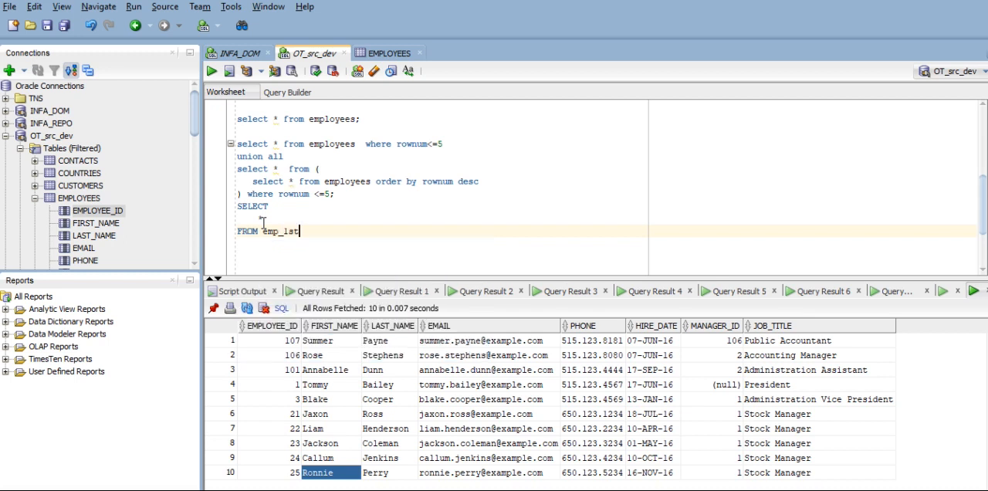
key(ctrl+Return)
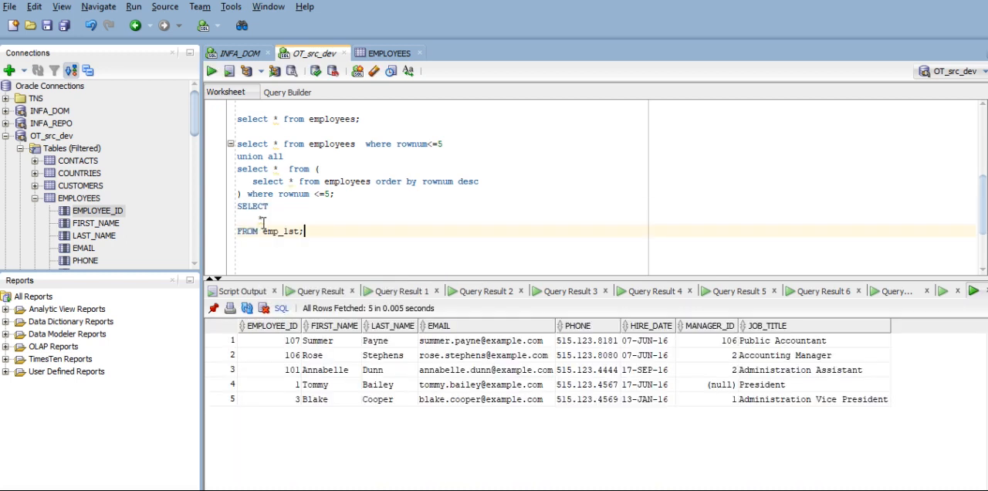
- Start a new statement "delete table emp_" on the line below the emp_1st query
click(317, 231)
key(Return)
text(dele)
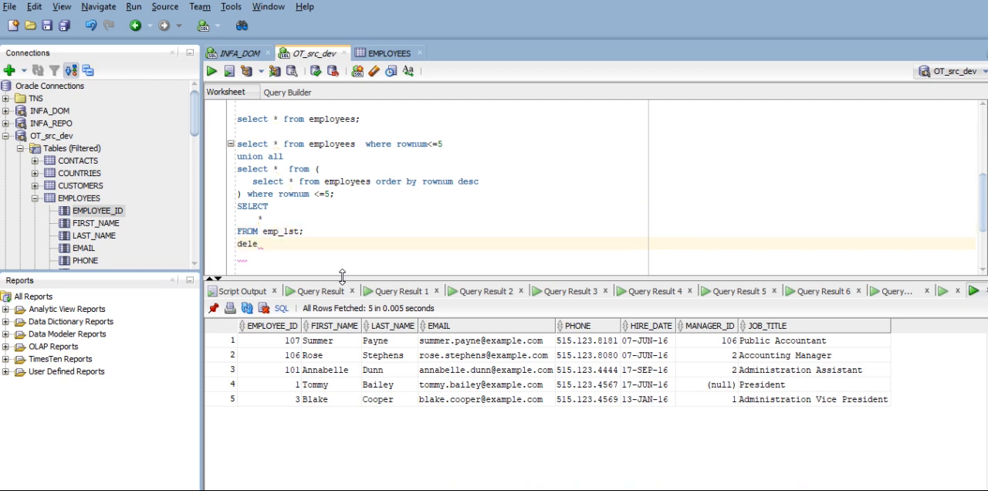
text(te table emp_)
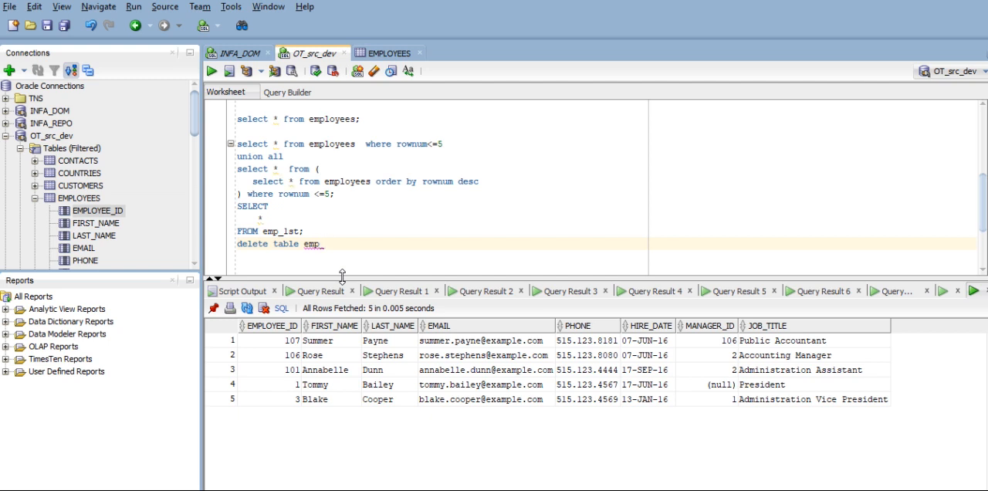
- Rewrite the unfinished delete line as "delete * from emp_"
key(Left)
key(Left)
key(Left)
key(Left)
text(* from)
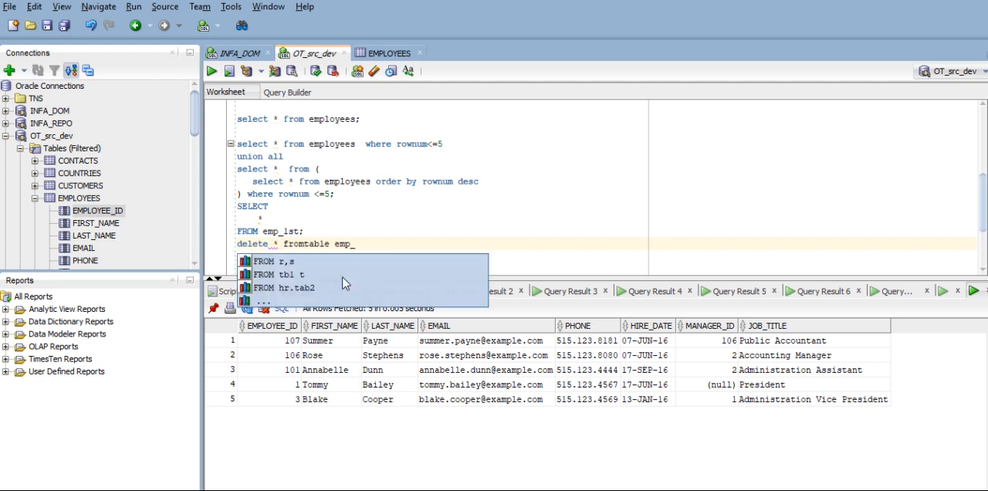
key(Right)
key(Right)
key(Right)
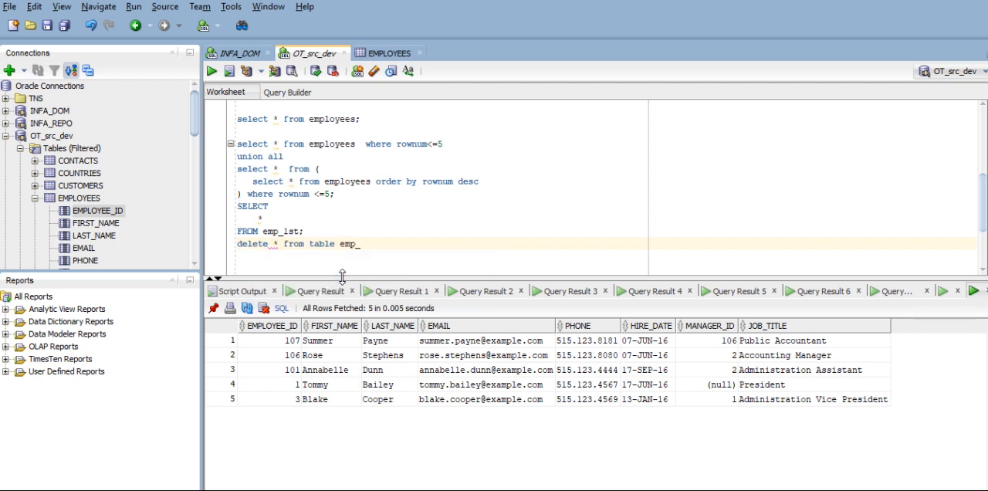
key(Right)
key(Right)
key(BackSpace)
key(BackSpace)
key(BackSpace)
key(BackSpace)
key(BackSpace)
key(Delete)
key(Down)
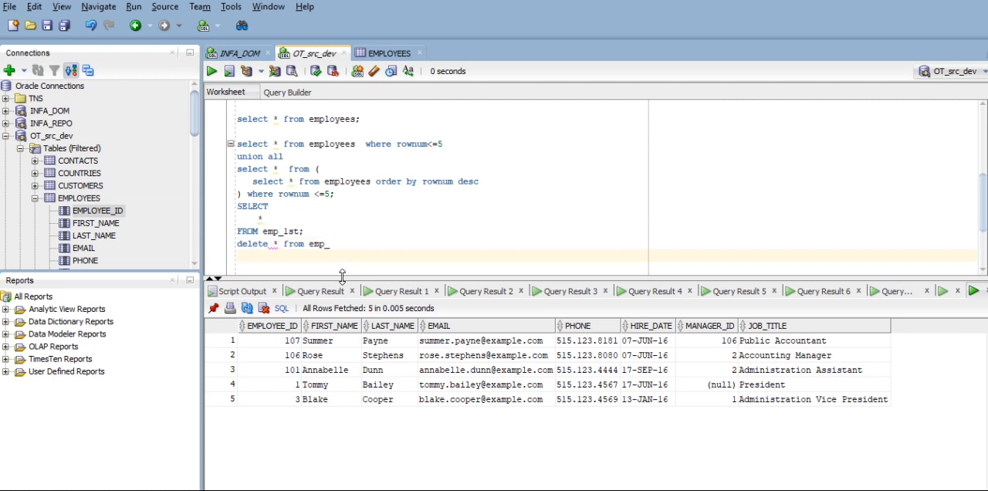
- Complete the statement as "delete * from emp_1st;" and try to run it
text(st)
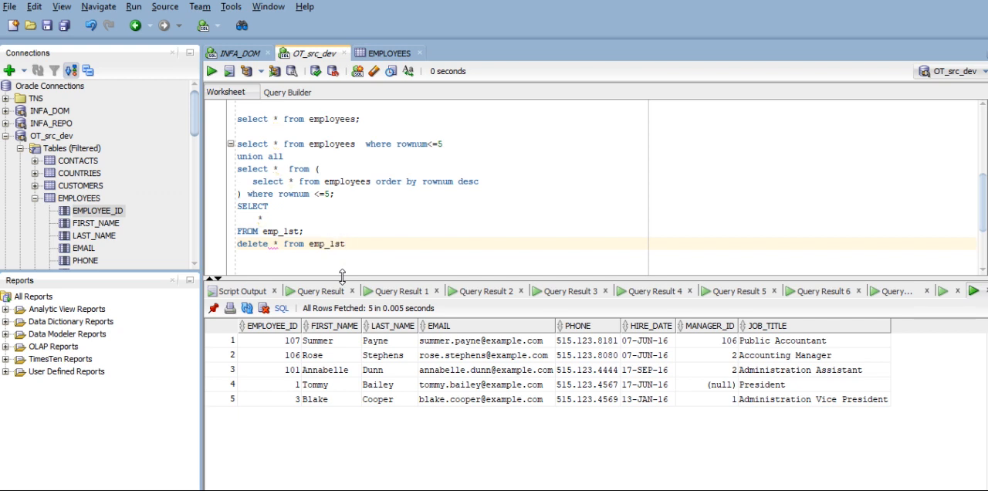
text(;)
key(ctrl+Return)
- Remove "* from" from the emp_1st delete statement
key(Left)
key(Left)
key(Left)
key(Left)
key(Left)
key(Left)
key(Left)
key(Left)
key(Left)
key(Left)
key(Left)
key(Left)
key(Left)
key(Left)
key(Right)
key(Right)
key(Right)
key(Right)
key(Right)
key(BackSpace)
key(BackSpace)
key(BackSpace)
key(BackSpace)
key(BackSpace)
key(BackSpace)
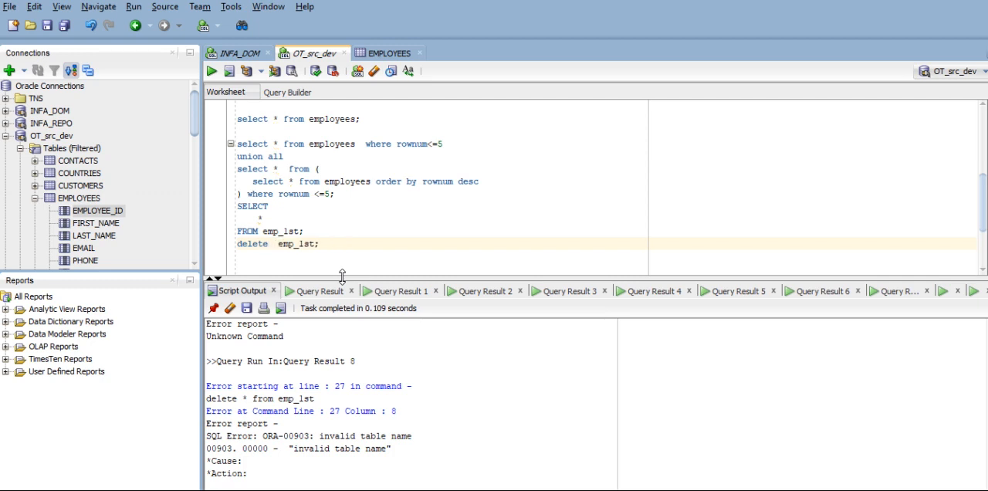
text(table)
key(Right)
key(Left)
key(Left)
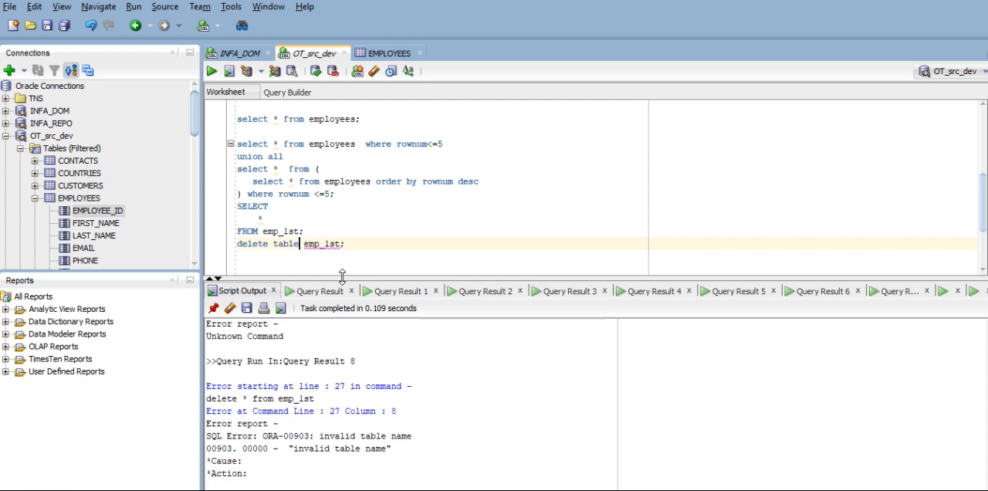
key(Right)
key(Left)
key(Right)
key(BackSpace)
key(BackSpace)
key(BackSpace)
key(BackSpace)
key(BackSpace)
key(BackSpace)
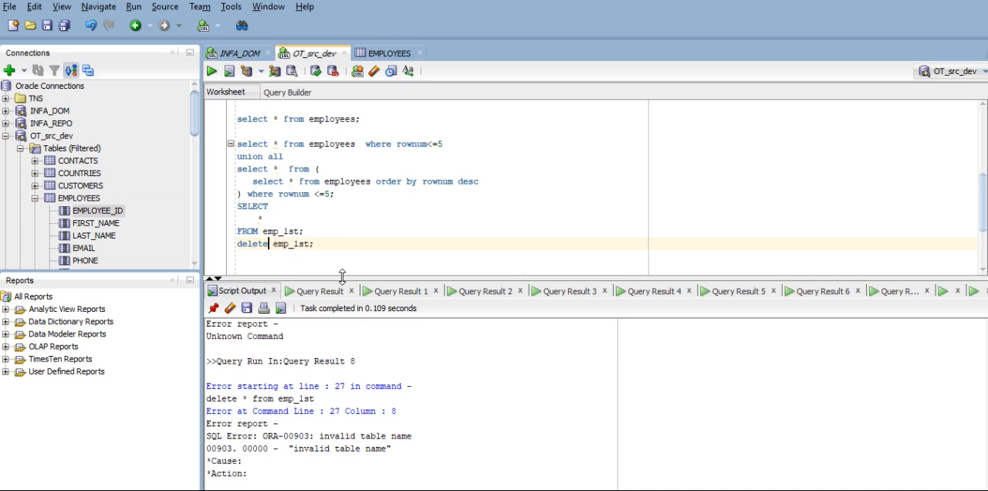
- Run "delete emp_1st;" and rerun the emp_1st SELECT query to check the table's contents
key(ctrl+Return)
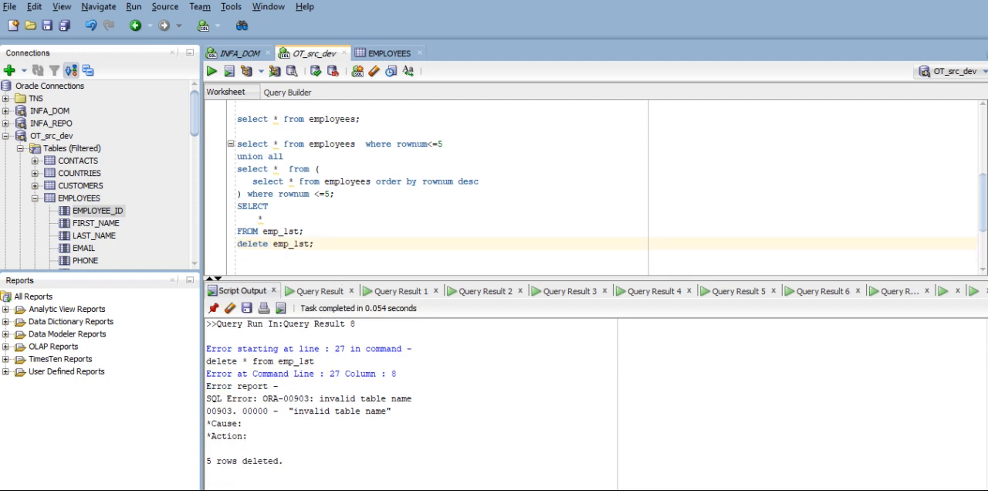
drag(305, 231, 228, 214)
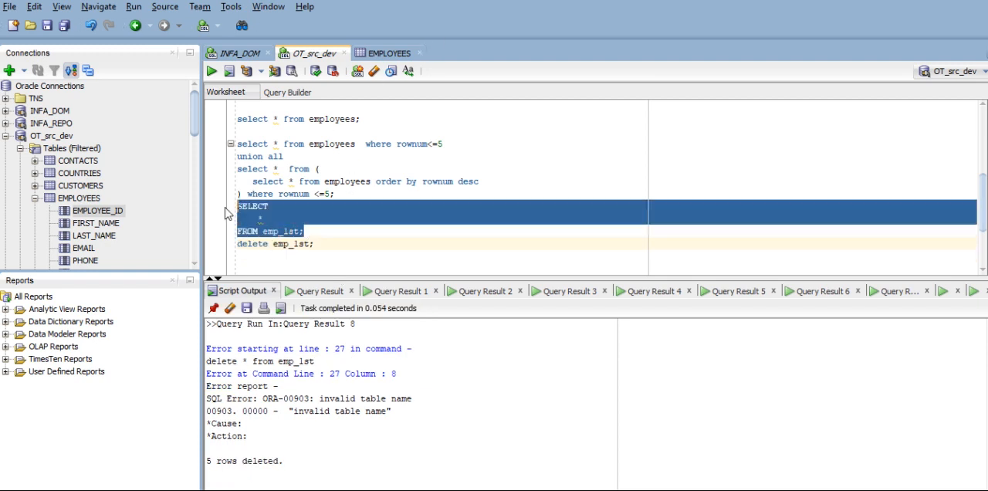
key(ctrl+Return)
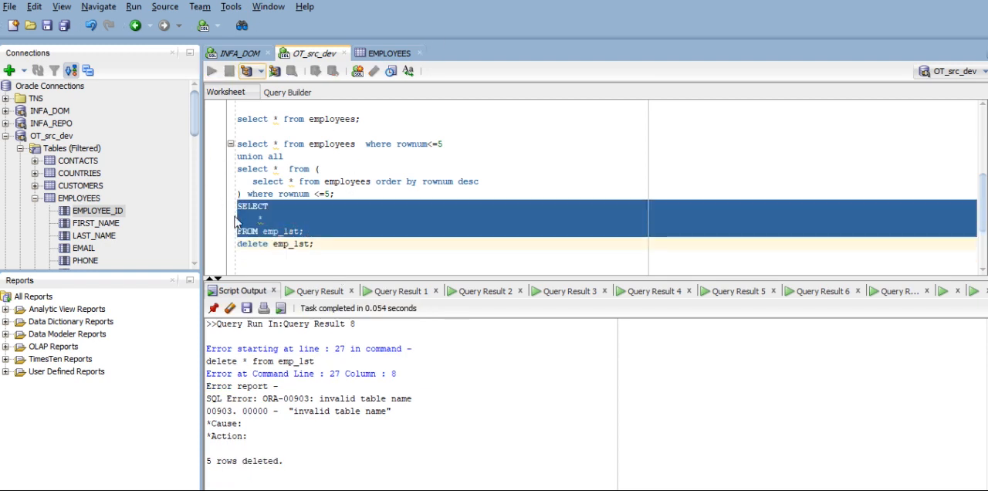
click(299, 244)
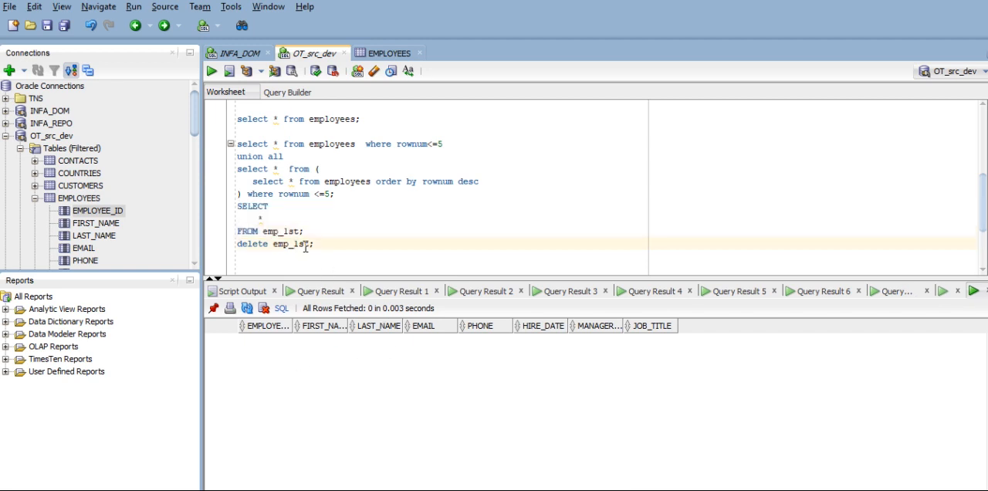
- Add blank lines above the delete statement and duplicate the emp_1st SELECT query directly below the original
click(322, 231)
key(Return)
key(Return)
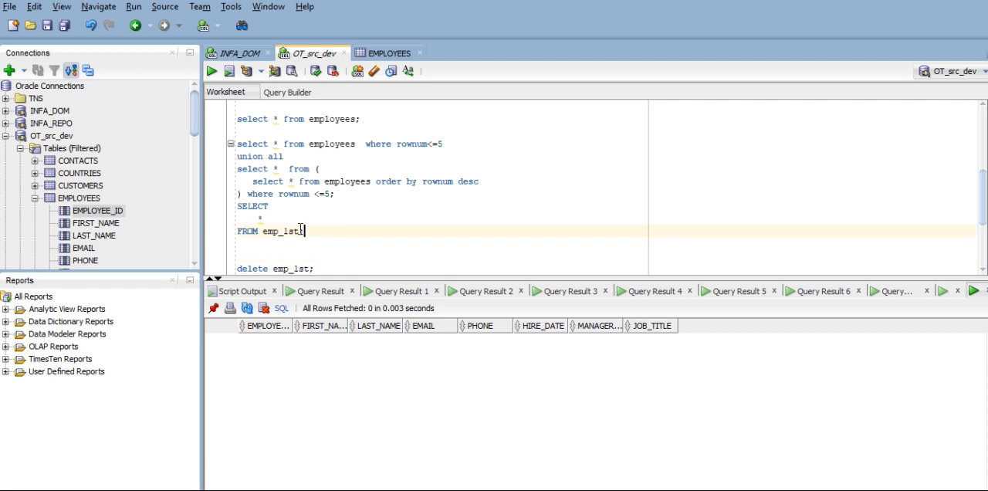
drag(318, 230, 222, 206)
key(ctrl+c)
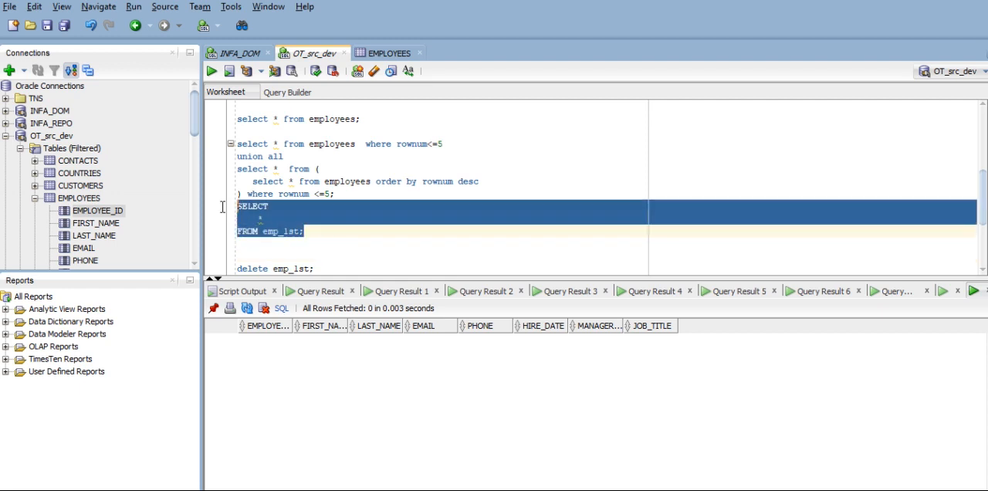
click(323, 231)
key(Return)
key(ctrl+v)
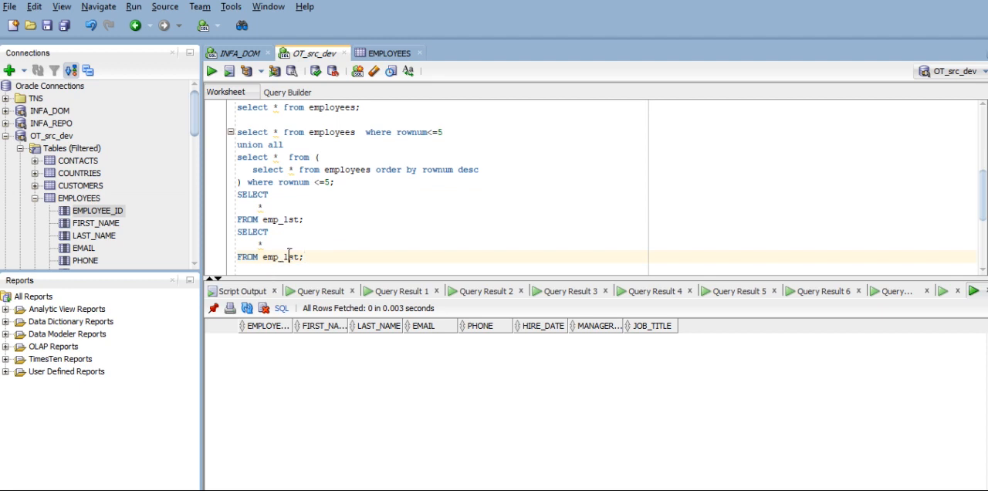
- Change the table in the duplicated SELECT query to emp_last and run only that query
key(Left)
key(Left)
key(Left)
text(a)
key(Escape)
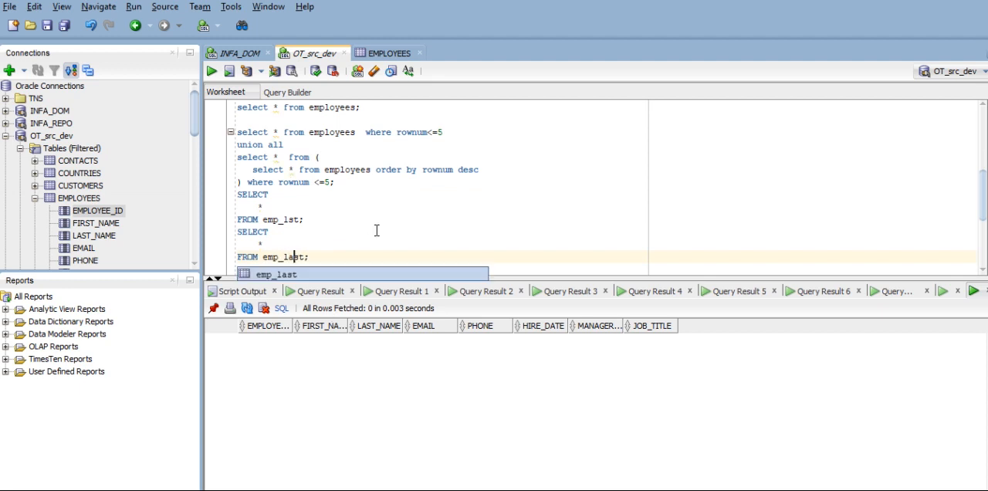
drag(319, 255, 236, 231)
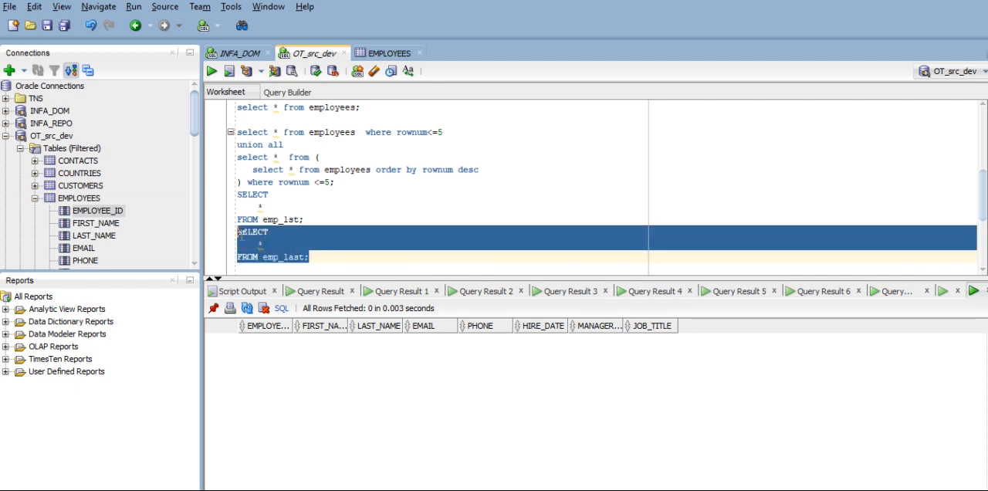
click(212, 70)
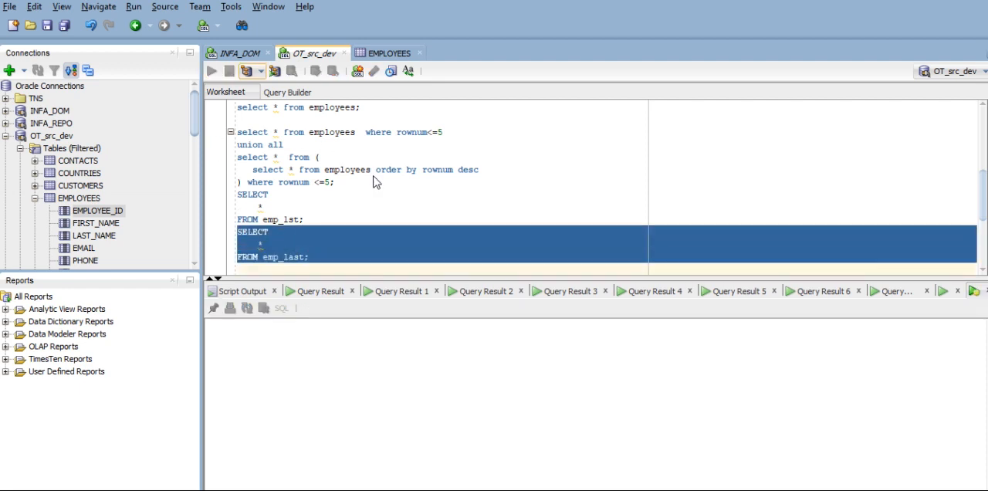
- Change the delete statement to "delete emp_last;" and run only that line
scroll(375, 178, down, 1)
scroll(297, 159, down, 2)
drag(306, 146, 262, 148)
key(ctrl+c)
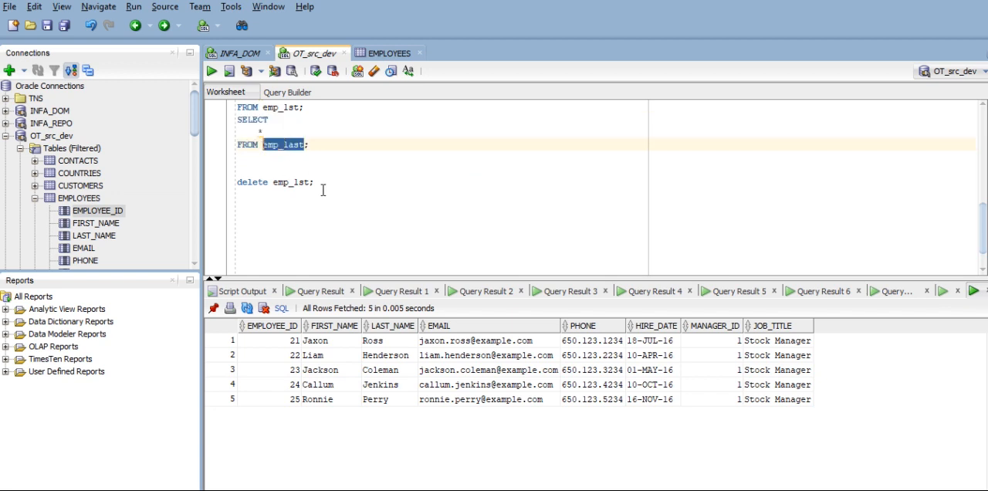
drag(310, 182, 275, 188)
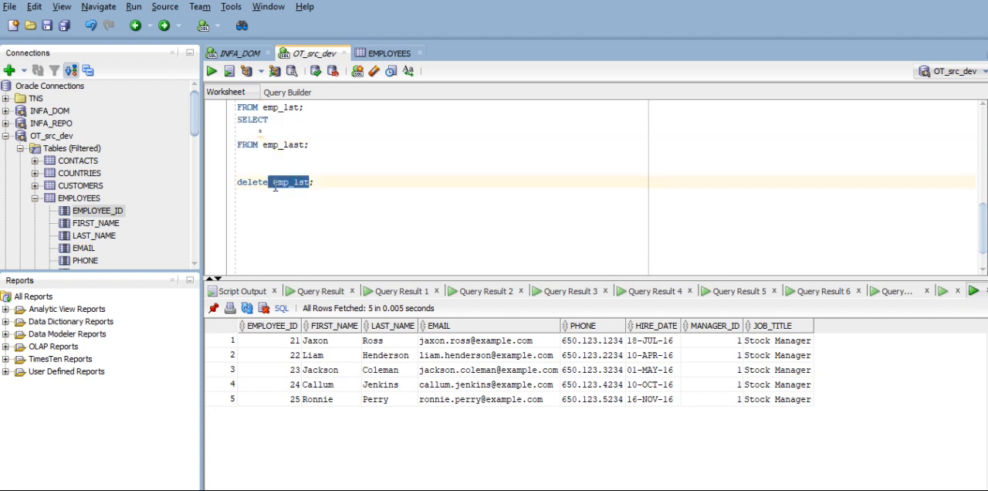
key(ctrl+v)
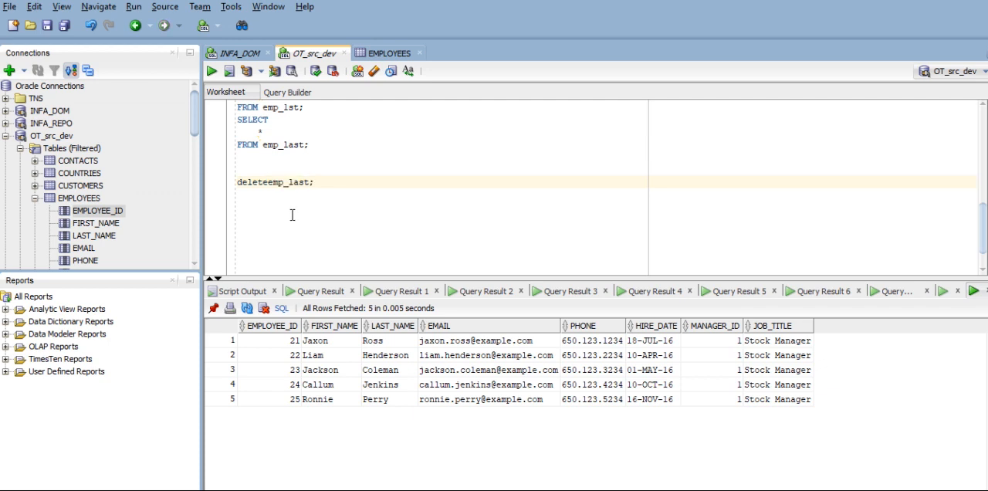
click(342, 183)
triple_click(341, 183)
click(211, 70)
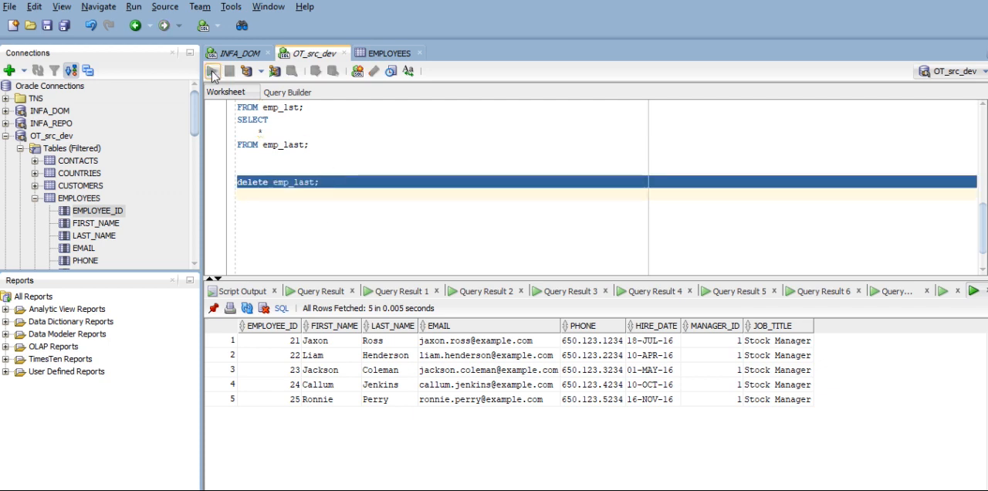
- Run the emp_last SELECT query and the emp_1st SELECT query separately to check the contents of both tables
drag(333, 160, 237, 117)
click(212, 71)
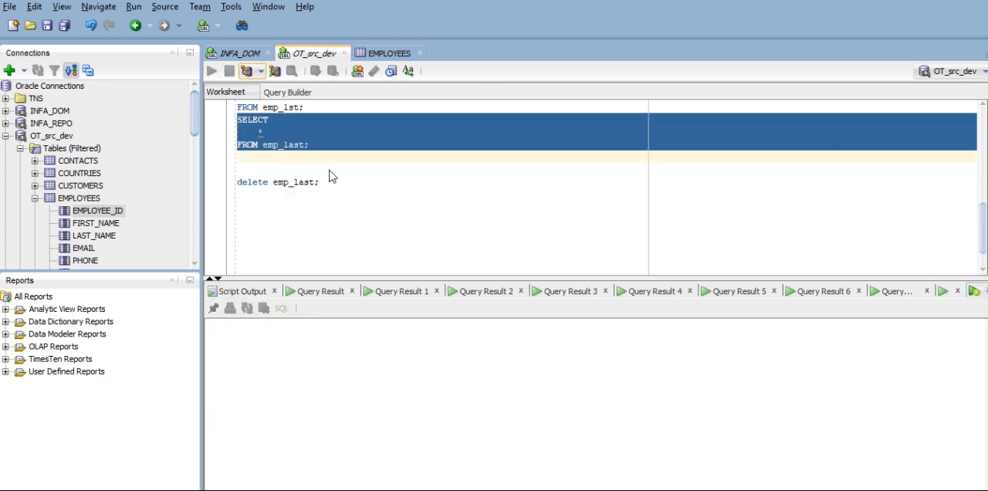
scroll(392, 213, up, 2)
drag(307, 183, 237, 155)
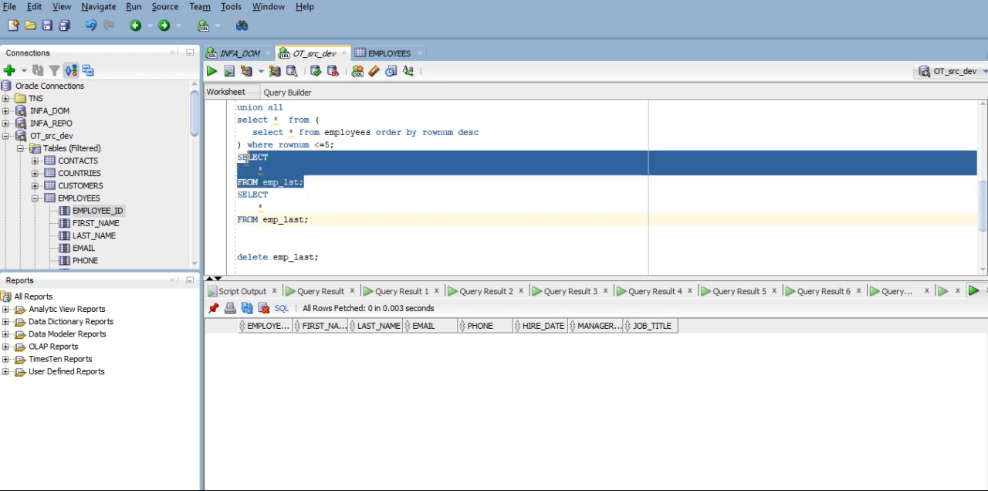
click(213, 71)
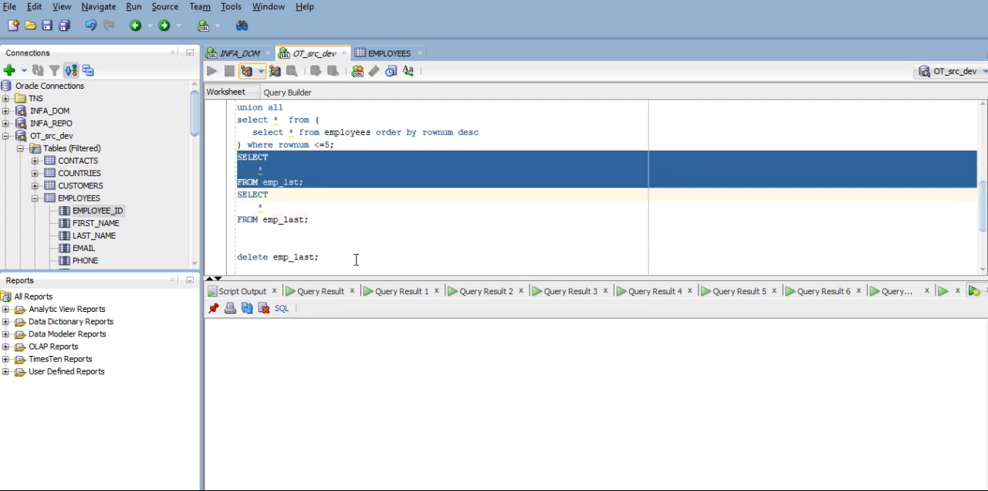
click(338, 232)
drag(314, 224, 237, 155)
click(477, 253)
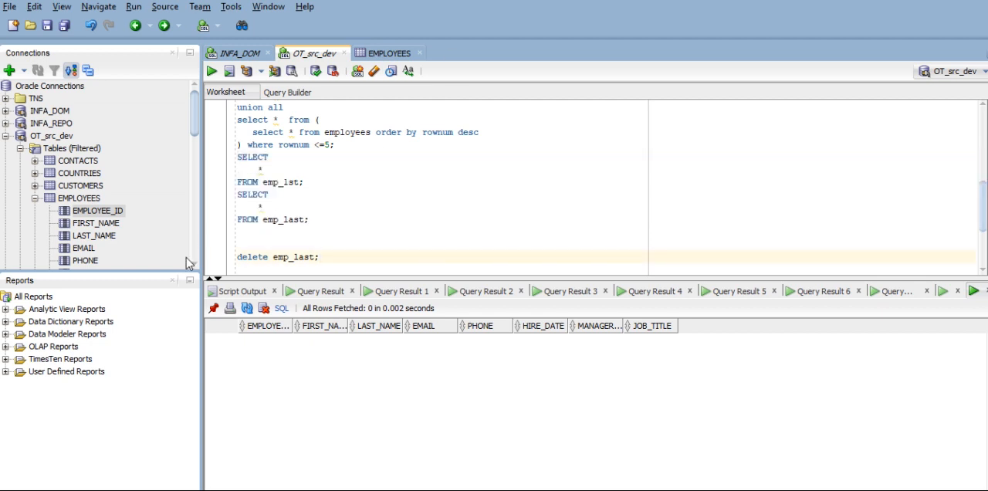
- Copy the whole UNION ALL query on the employees table and switch to Informatica PowerCenter Designer
drag(335, 146, 237, 149)
key(ctrl+c)
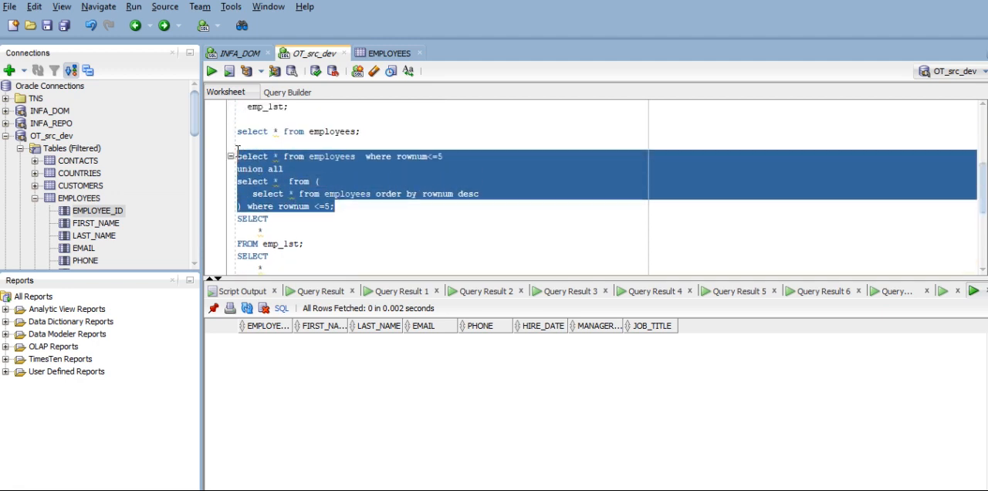
click(494, 489)
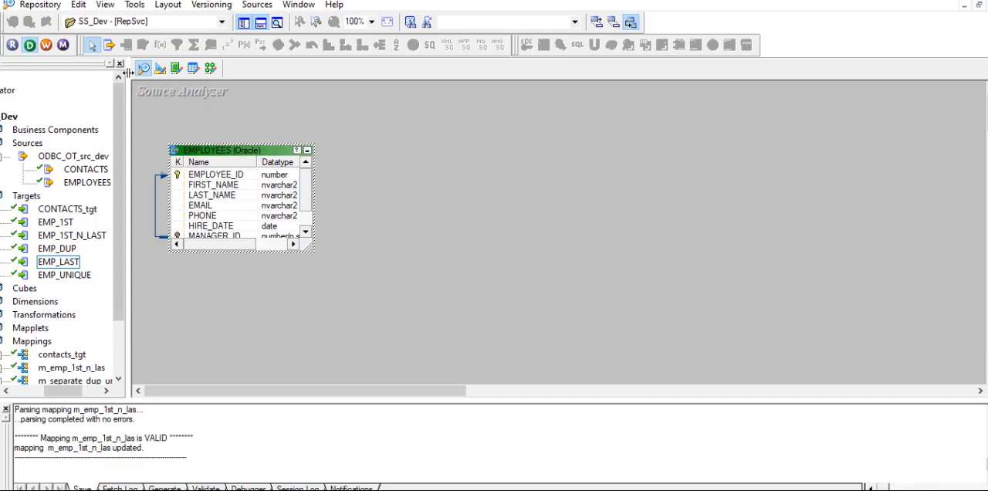
click(224, 195)
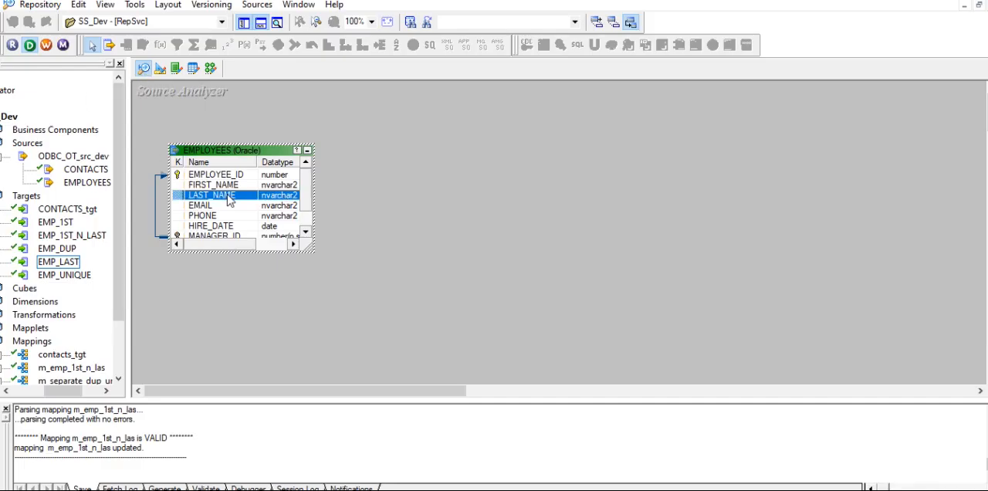
- Open the Target Designer, then enlarge the EMP_LAST definition and move it clear of EMP_1ST
click(160, 69)
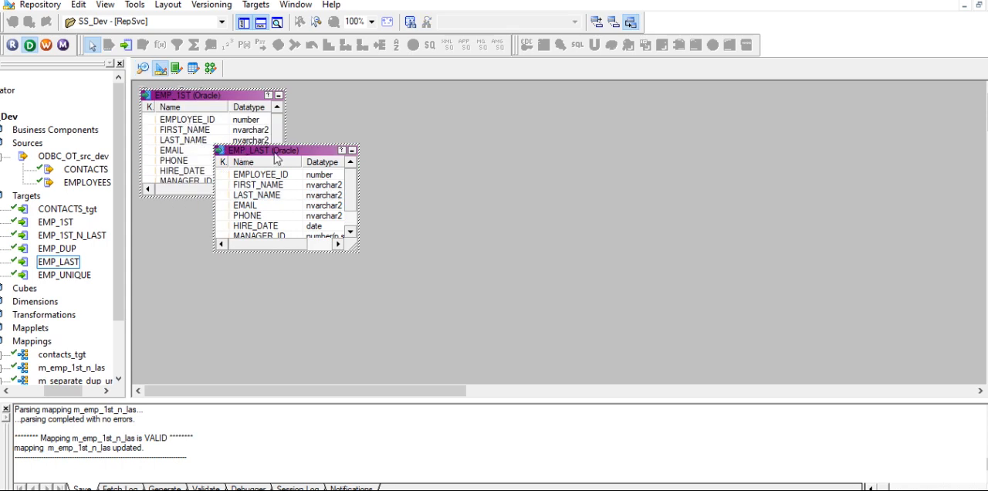
drag(289, 156, 289, 214)
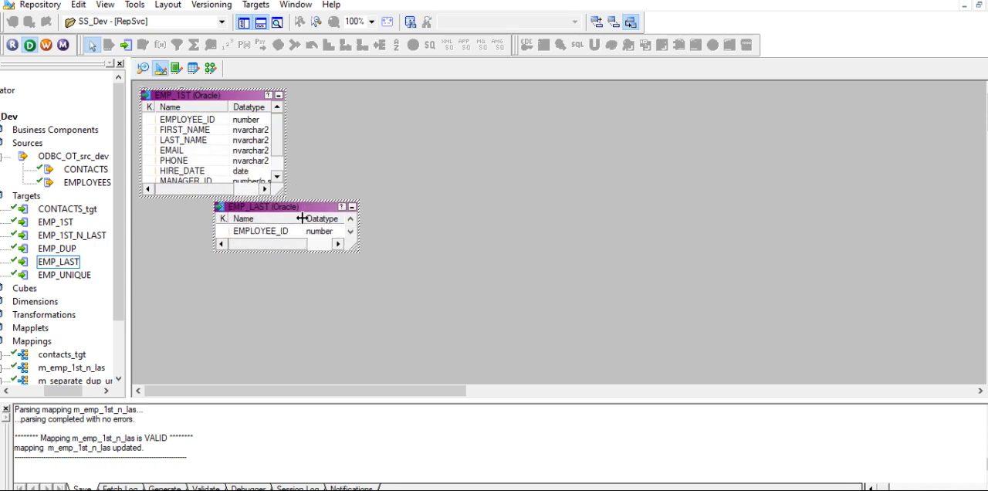
drag(218, 284, 219, 281)
drag(289, 203, 347, 202)
click(324, 212)
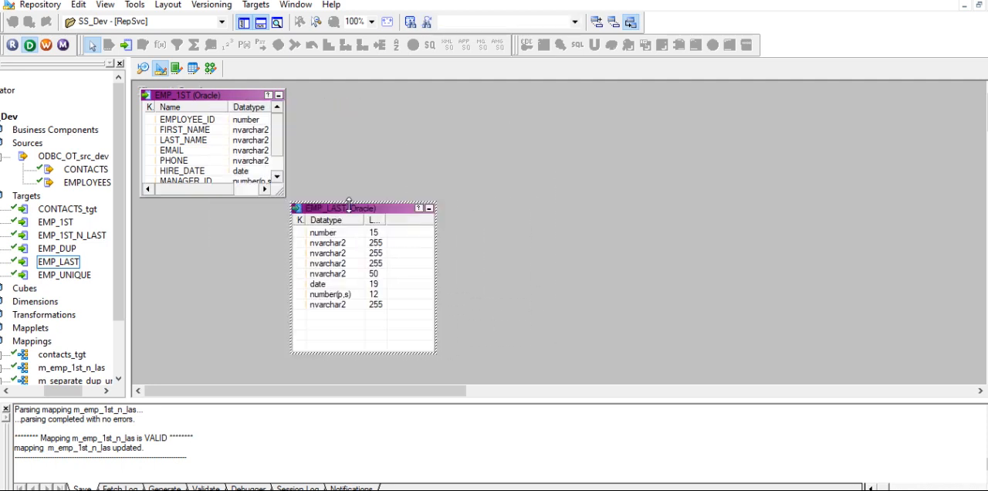
- Create a new mapping named m_emp_1stlastrecods in the Mapping Designer
click(210, 69)
click(262, 5)
click(270, 19)
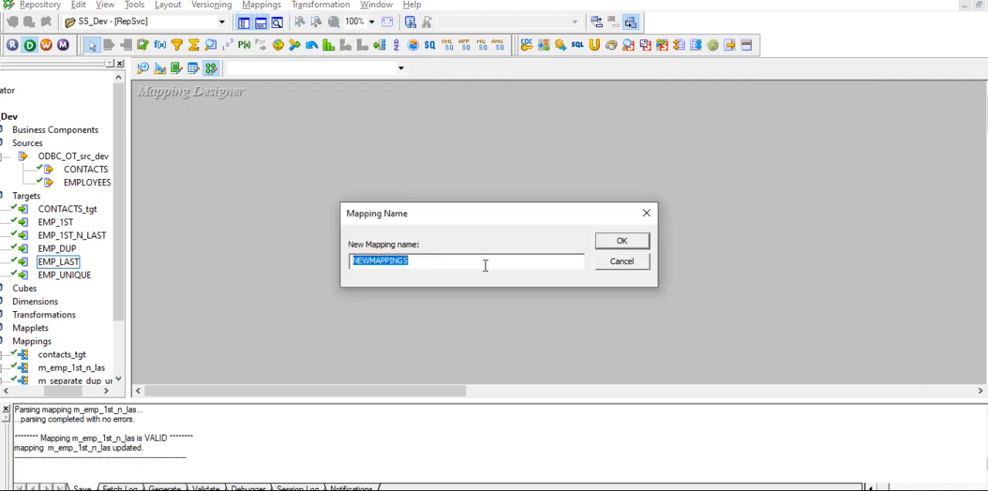
text(m)
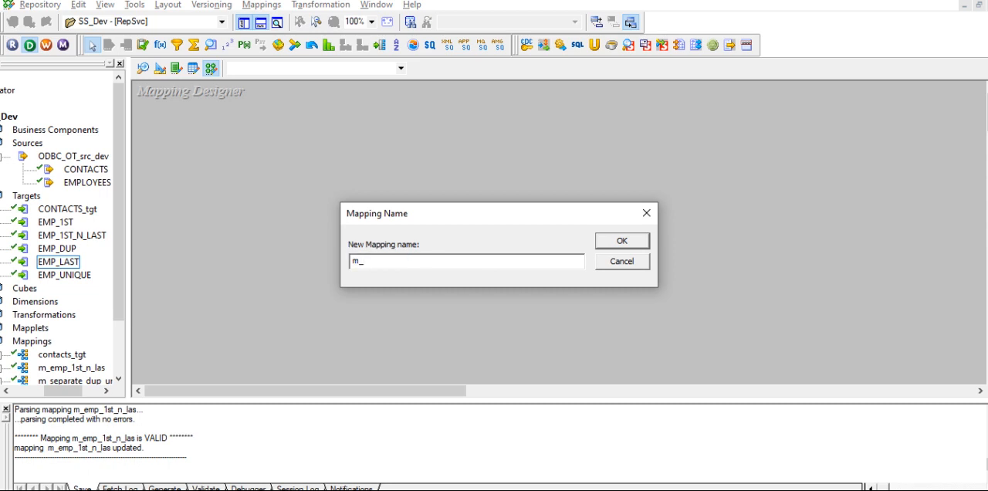
text(_emp_1stlastrecods)
click(627, 242)
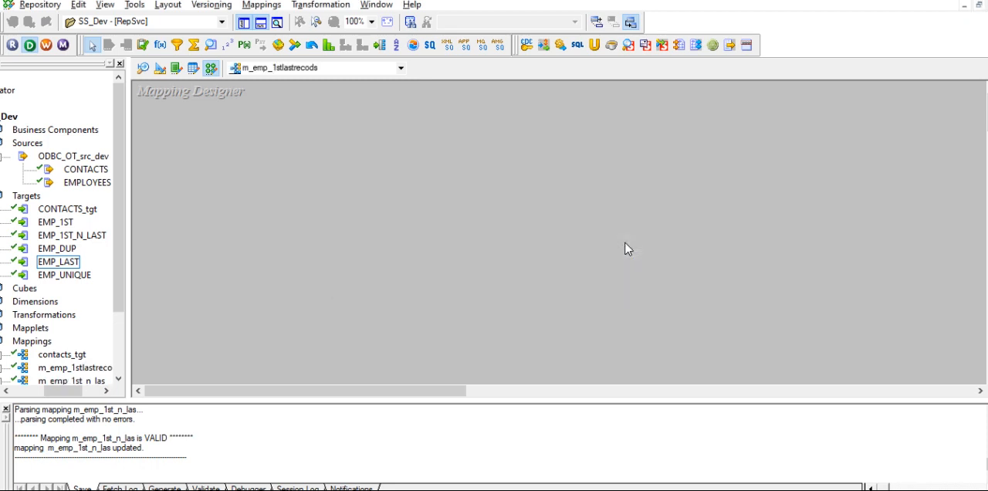
- Add the EMPLOYEES source and the EMP_1ST and EMP_LAST targets to the mapping, with EMP_1ST placed above EMP_LAST
drag(85, 182, 214, 147)
click(65, 224)
drag(65, 224, 807, 208)
click(58, 261)
drag(59, 262, 802, 153)
drag(791, 190, 771, 266)
drag(879, 213, 872, 90)
drag(829, 264, 885, 232)
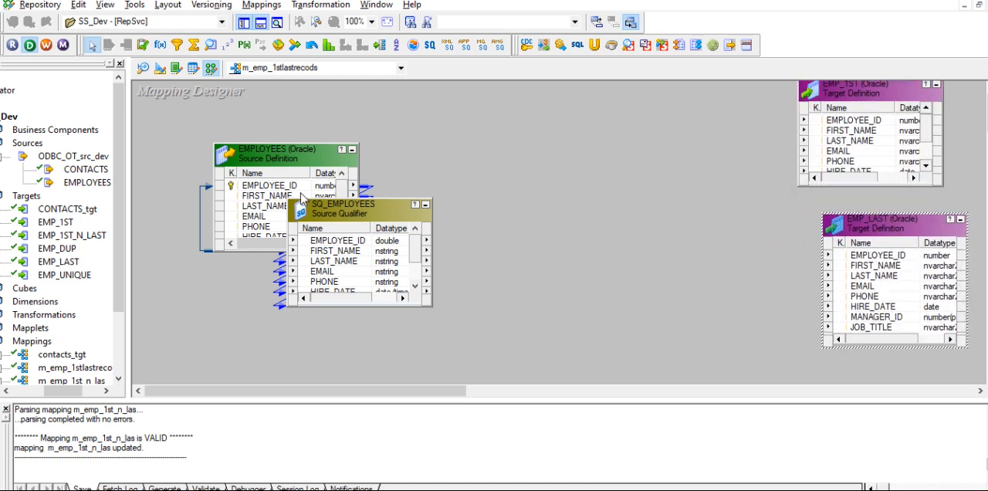
- Set the Sql Query property of SQ_EMPLOYEES to the copied UNION ALL query and accept the changes
double_click(339, 250)
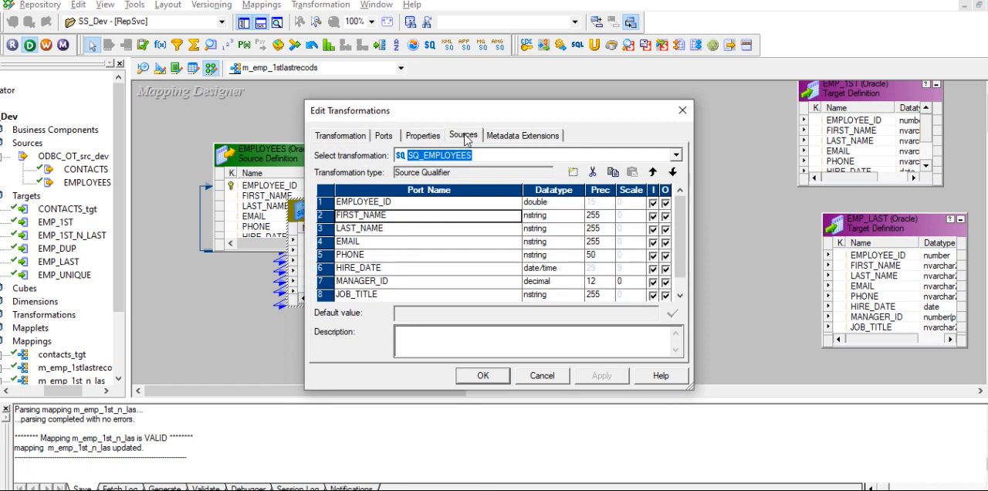
click(465, 137)
click(422, 135)
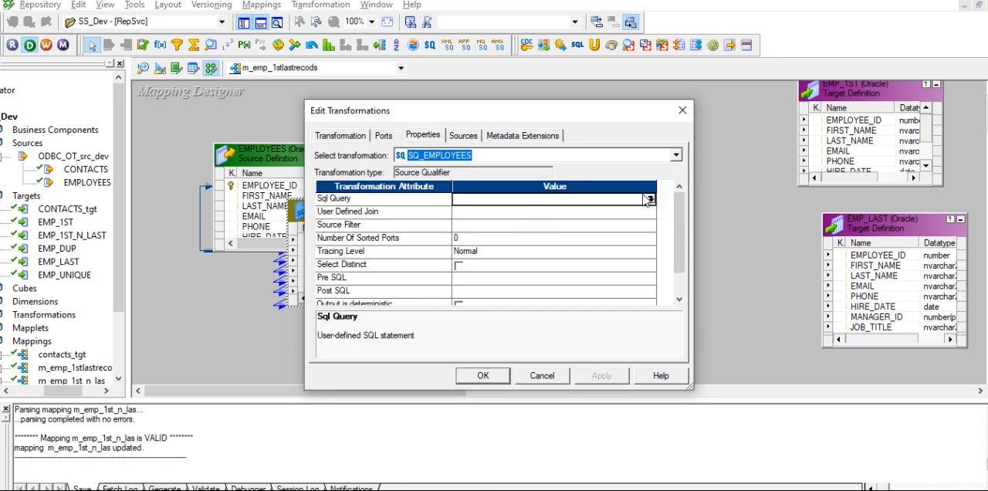
click(651, 199)
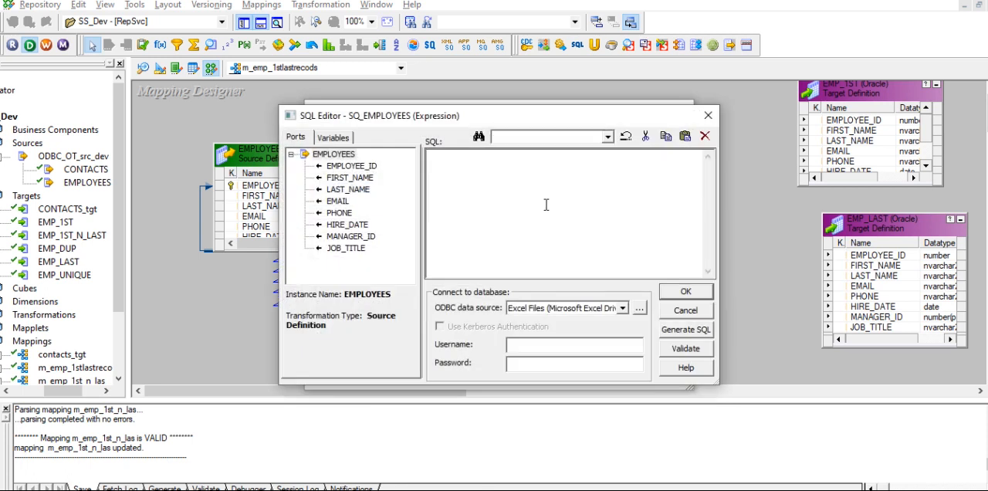
key(ctrl+v)
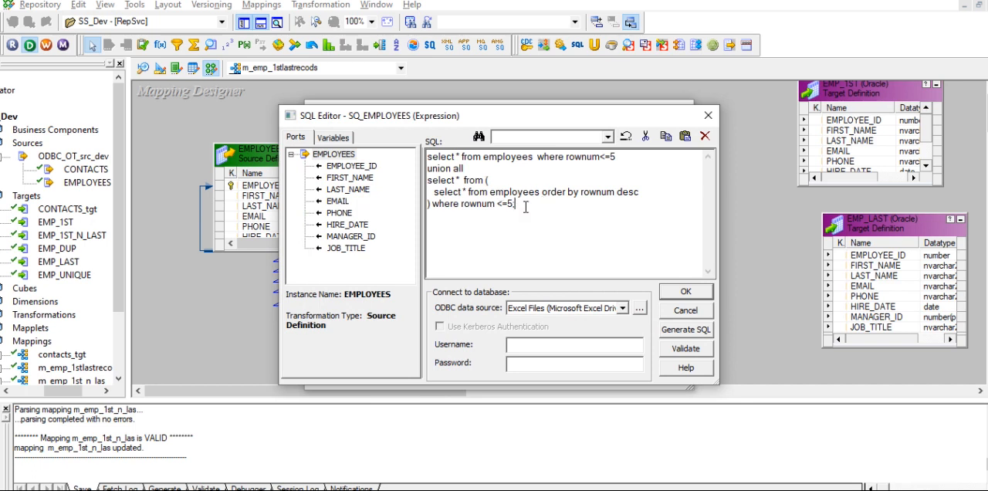
drag(525, 206, 416, 154)
click(673, 300)
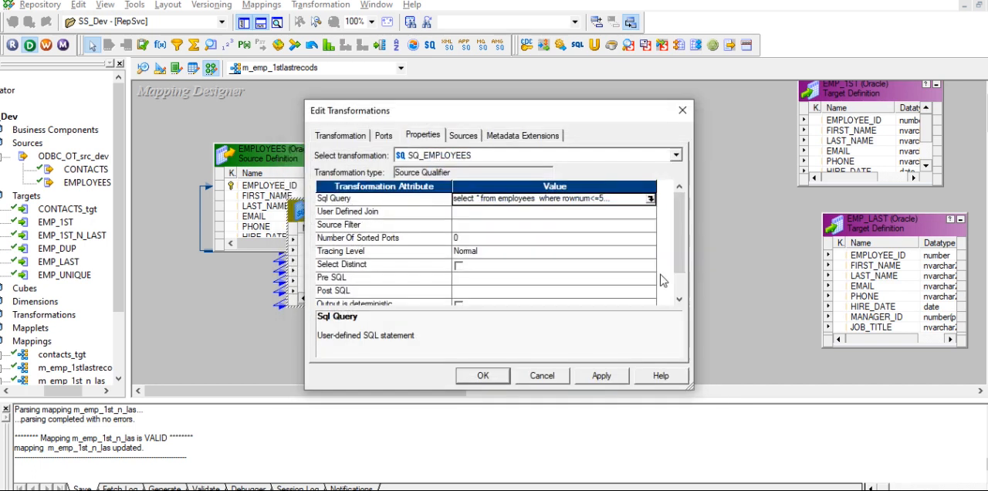
click(483, 376)
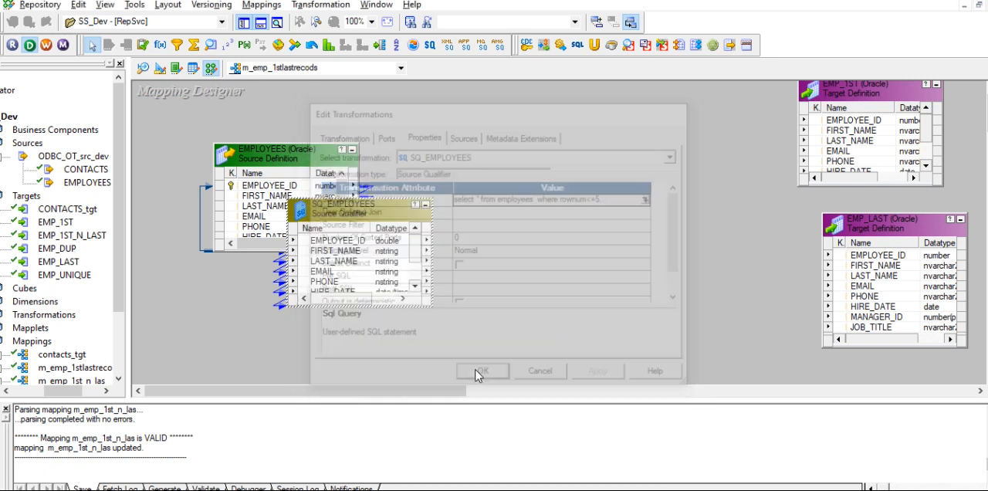
- Place a Router transformation between the source qualifier and the targets, shifting EMPLOYEES aside and extending SQ_EMPLOYEES to show all its ports
drag(299, 159, 242, 144)
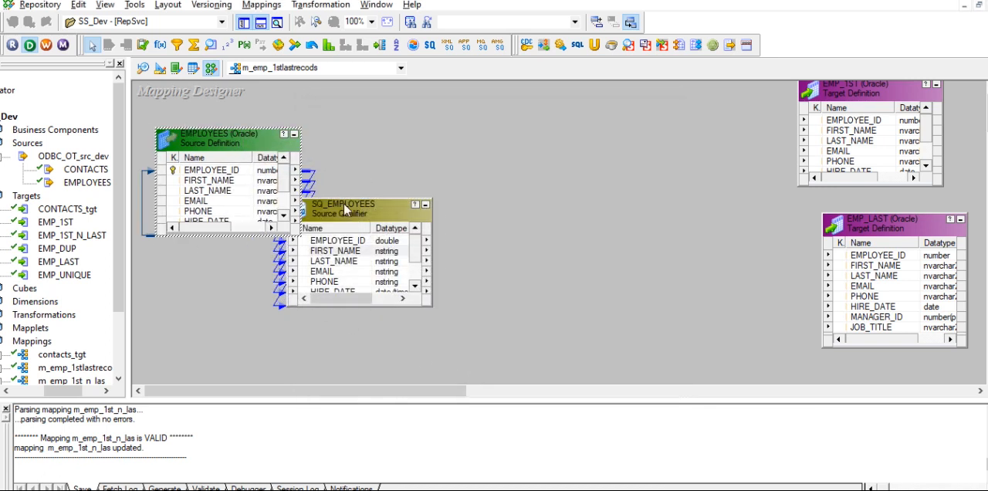
click(379, 47)
drag(588, 137, 716, 318)
drag(371, 200, 371, 147)
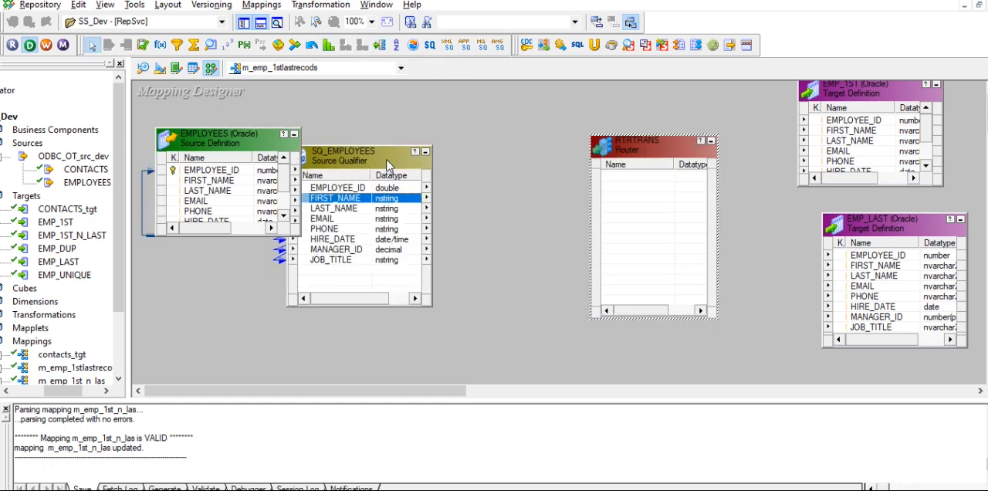
- Link all SQ_EMPLOYEES ports from EMPLOYEE_ID to JOB_TITLE into the Router
click(359, 187)
shift+click(339, 259)
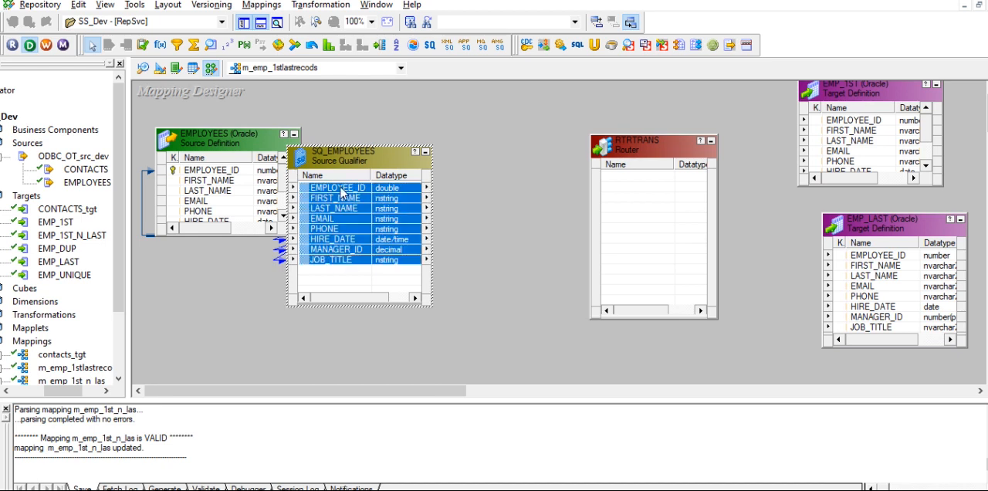
drag(338, 205, 652, 199)
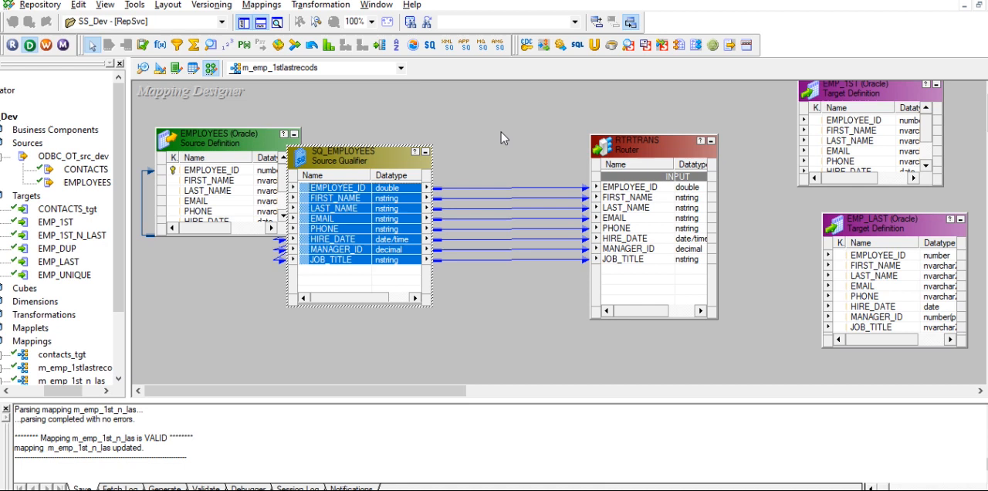
- Add a Sequence Generator transformation above the links between SQ_EMPLOYEES and the Router
click(227, 45)
drag(456, 99, 544, 175)
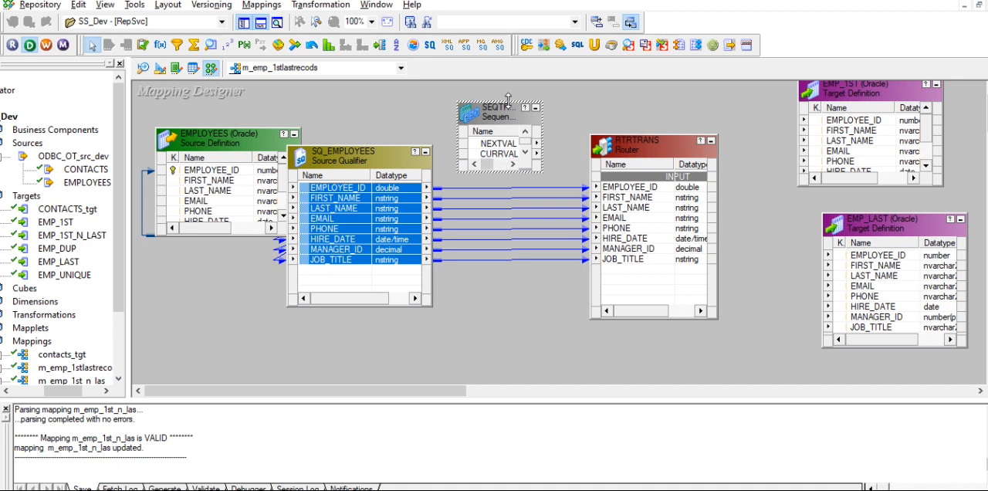
click(507, 94)
- Configure the Sequence Generator with start value 1, end value 10 and Reset enabled
double_click(498, 145)
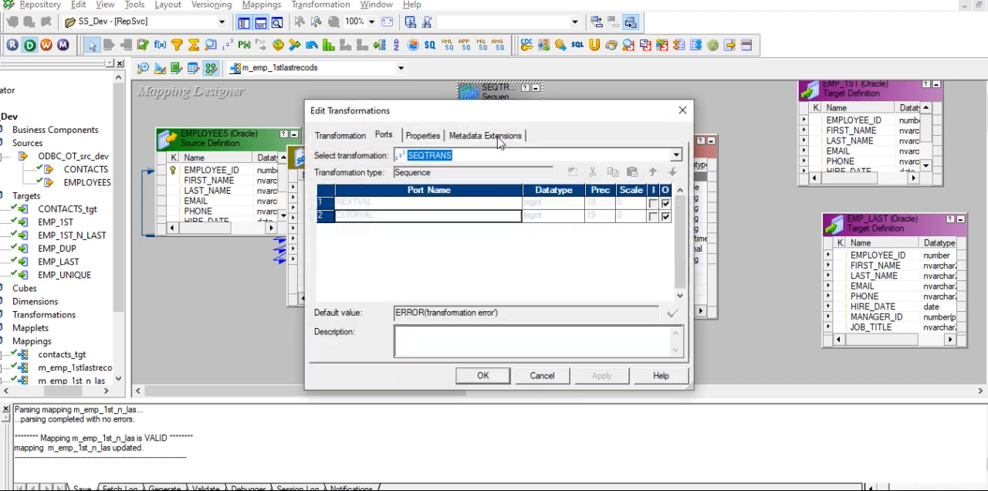
click(431, 137)
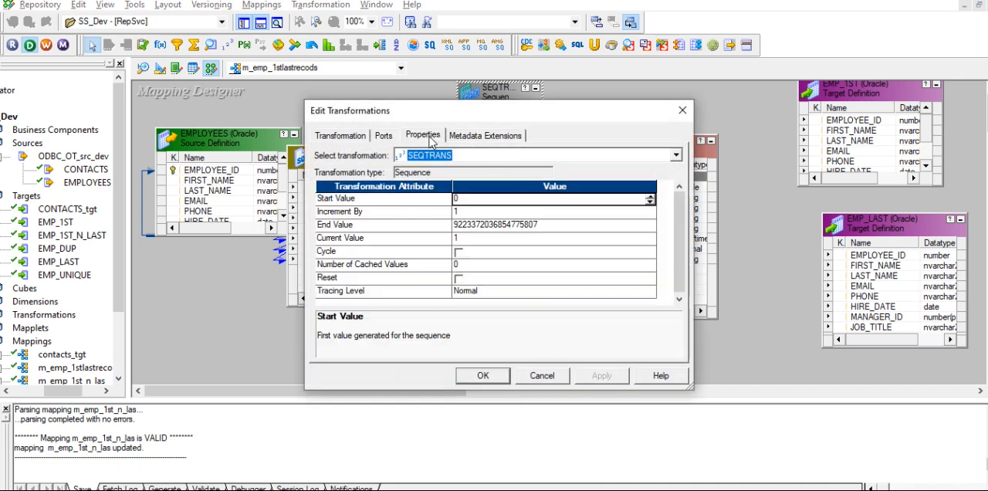
click(466, 205)
double_click(466, 202)
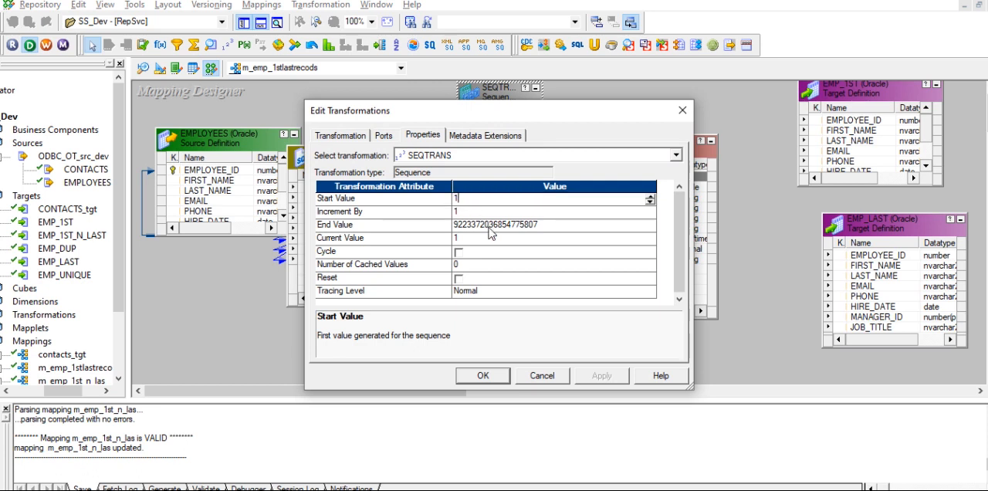
click(491, 225)
click(540, 224)
drag(540, 224, 429, 223)
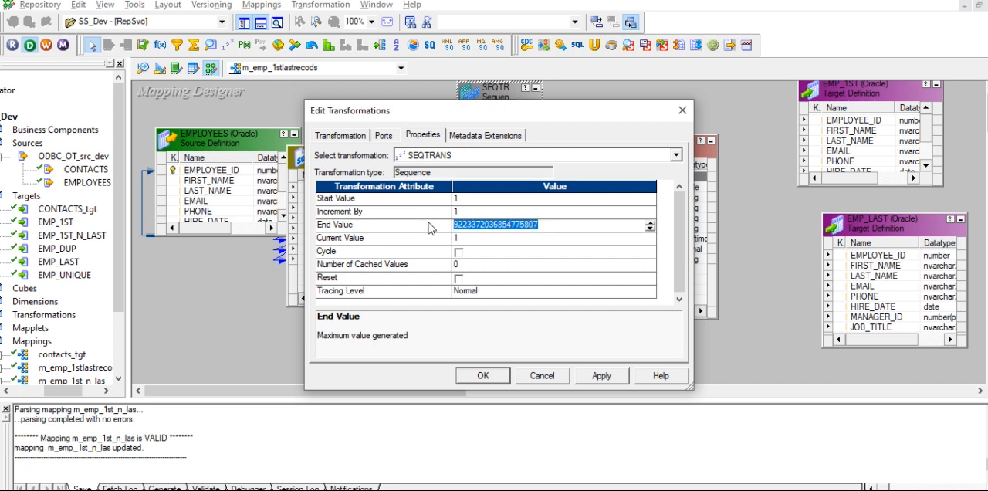
text(10)
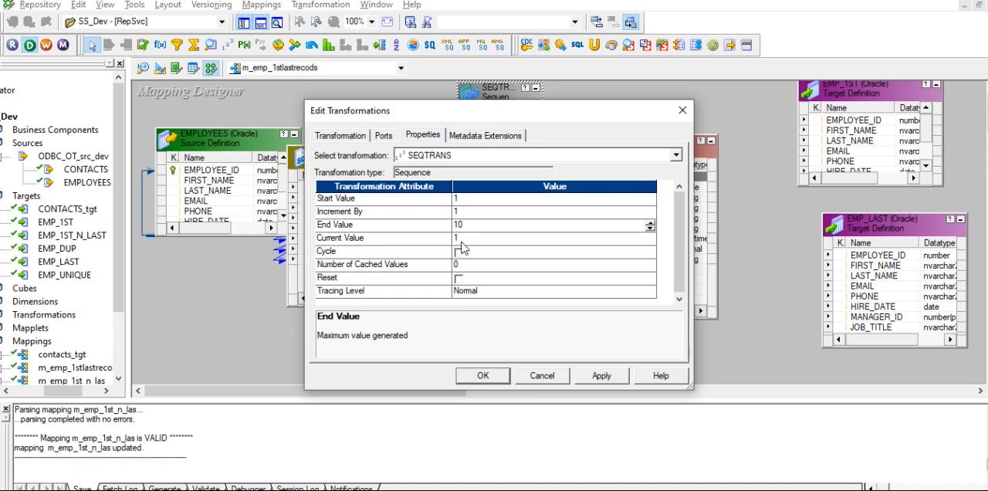
click(459, 283)
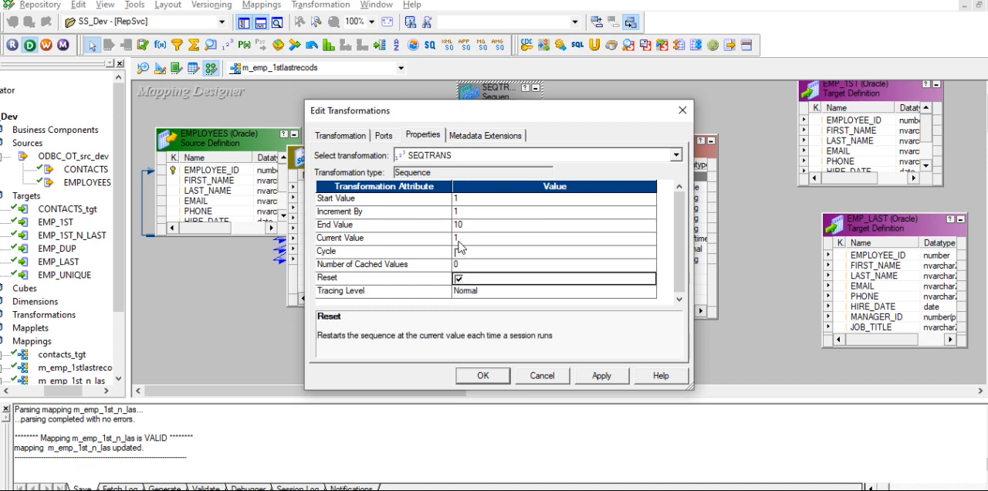
click(468, 378)
- Link the Sequence Generator's NEXTVAL port into the Router and add two new output groups to the Router
drag(495, 125, 627, 278)
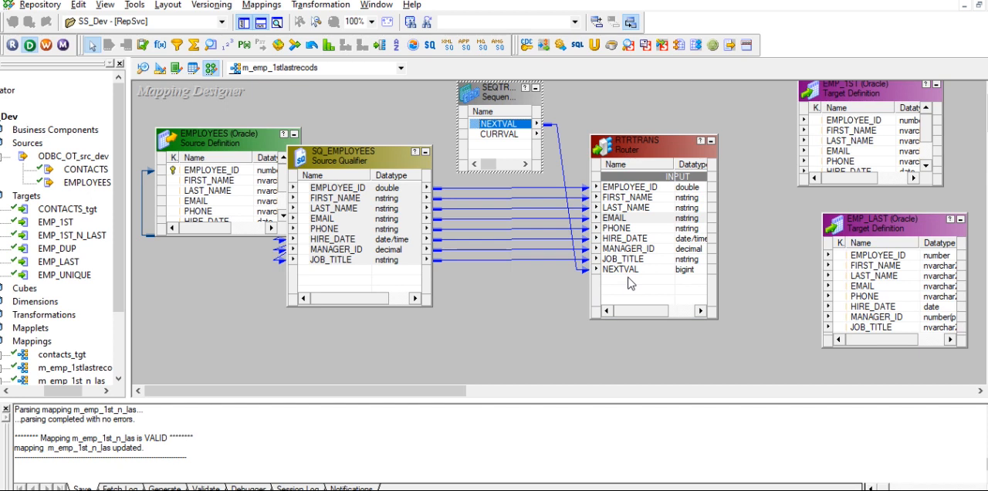
double_click(627, 222)
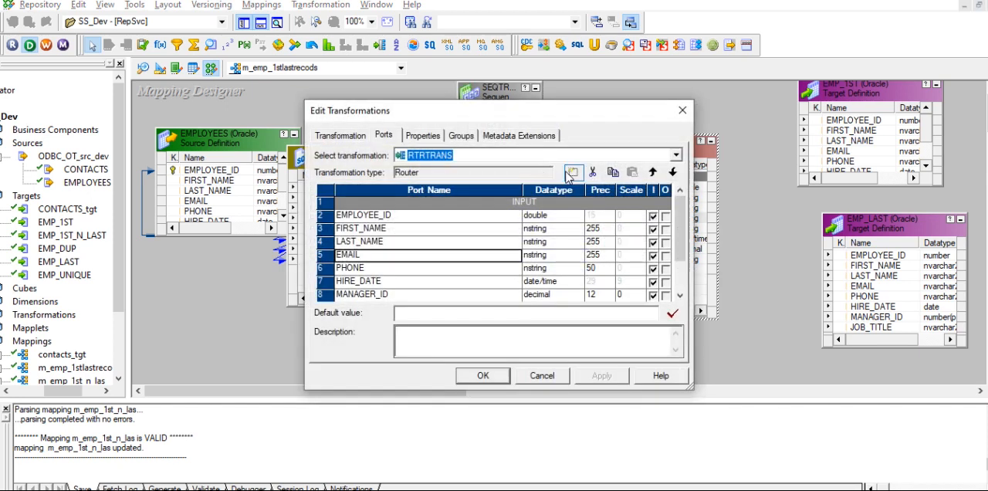
click(461, 136)
click(574, 171)
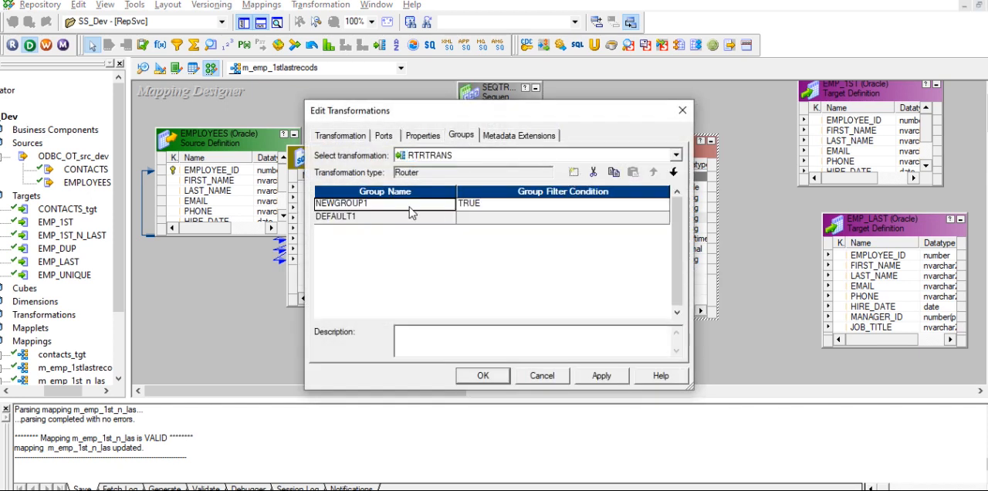
click(573, 172)
- Rename the Router's first output group as fstf_five
click(379, 205)
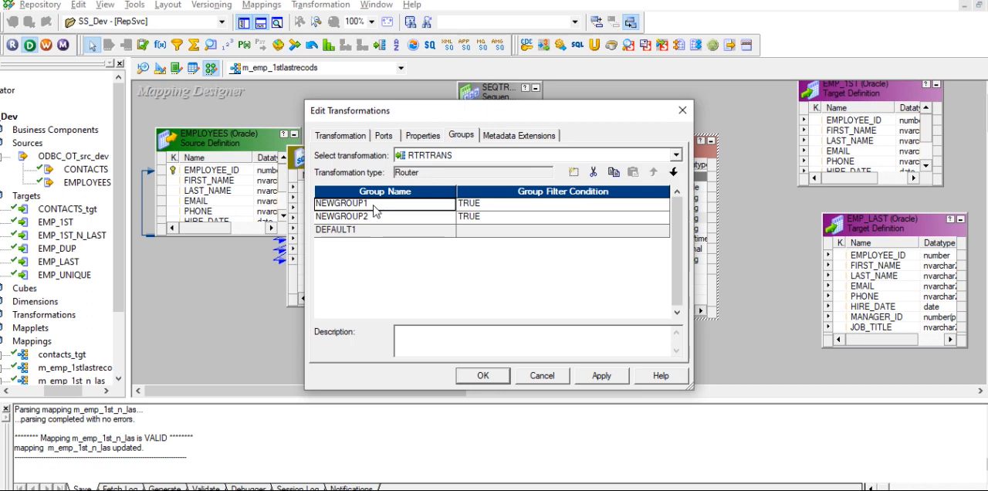
click(370, 205)
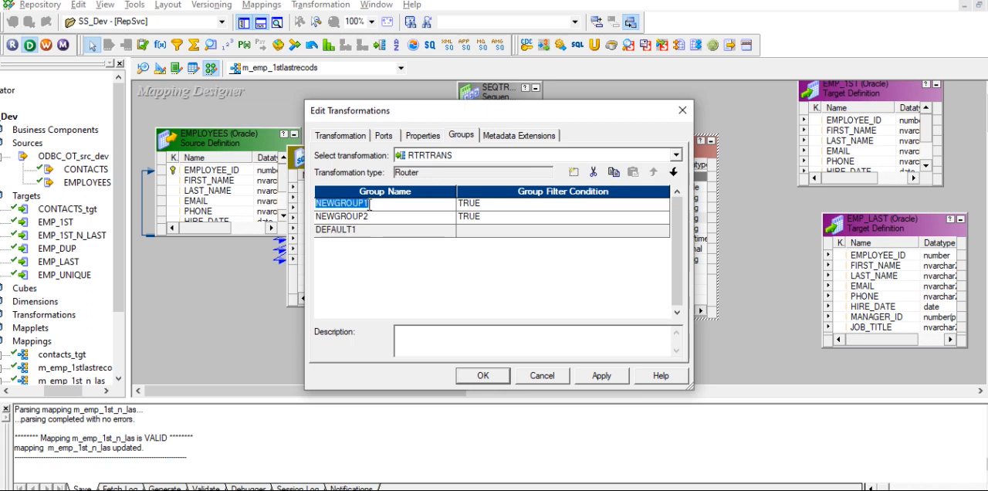
text(1s)
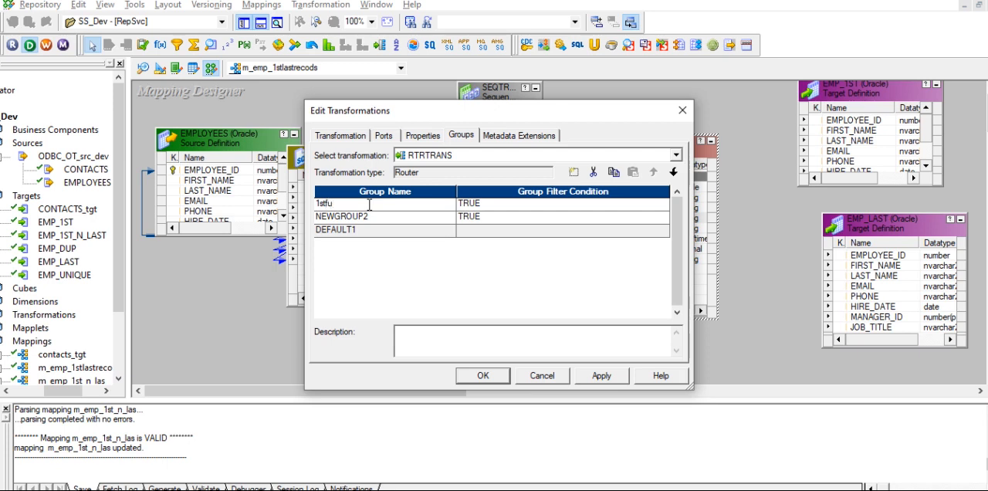
text(tf_five)
click(366, 219)
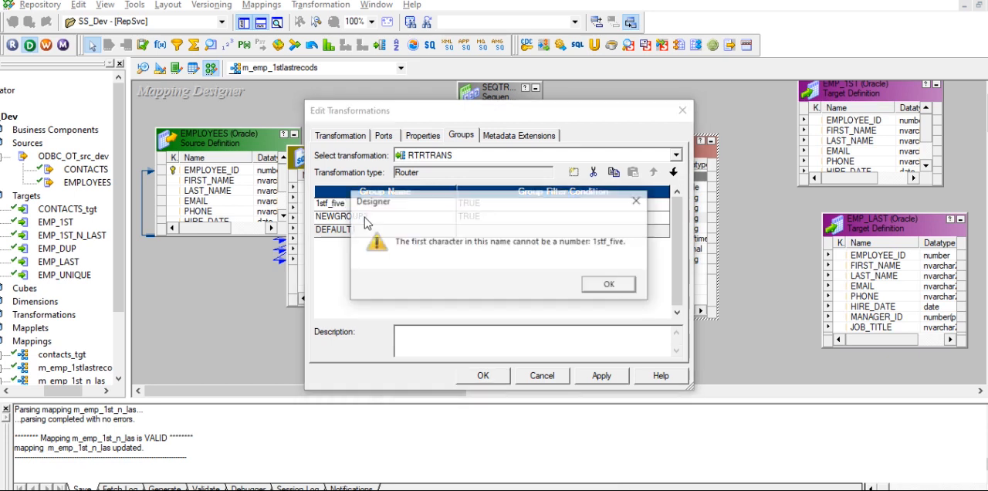
click(607, 284)
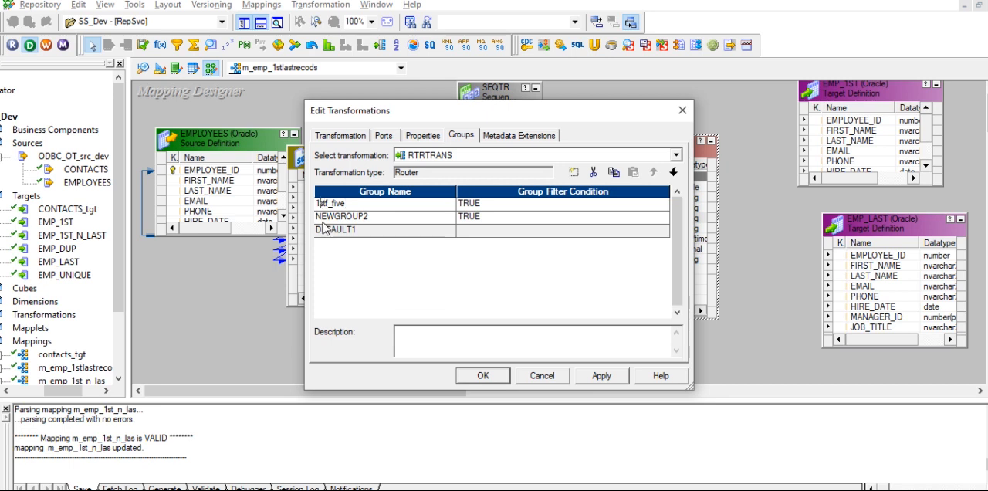
key(BackSpace)
text(f)
- Set the fstf_five group's filter condition to NEXTVAL<=5 and validate the expression
click(664, 203)
double_click(324, 137)
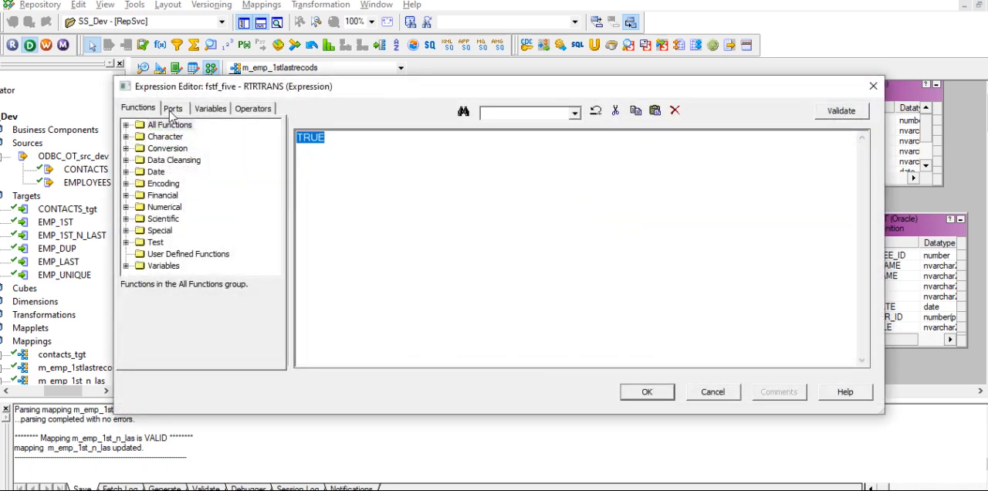
click(182, 112)
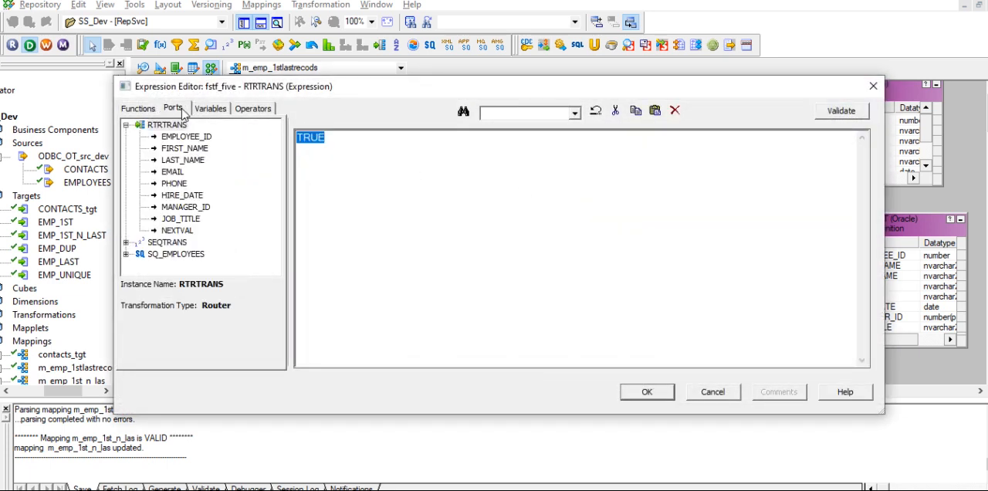
double_click(177, 229)
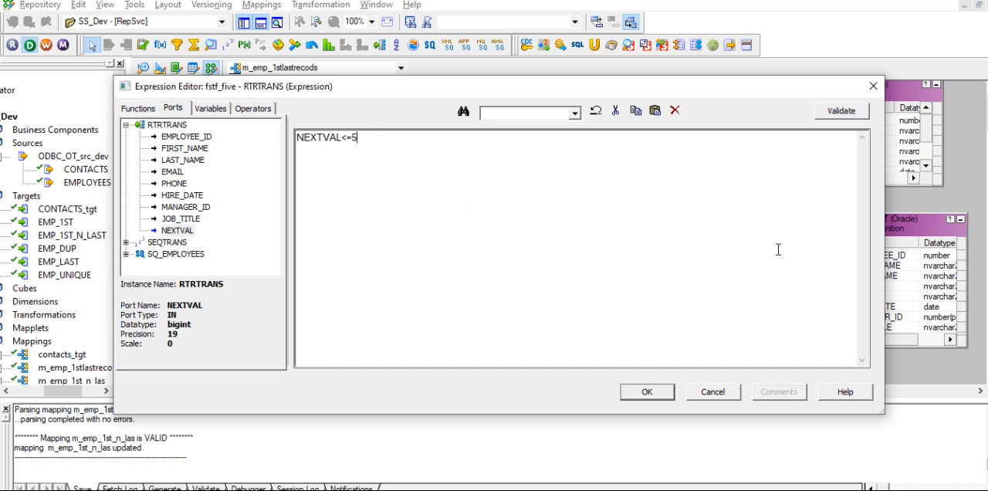
click(841, 110)
click(556, 284)
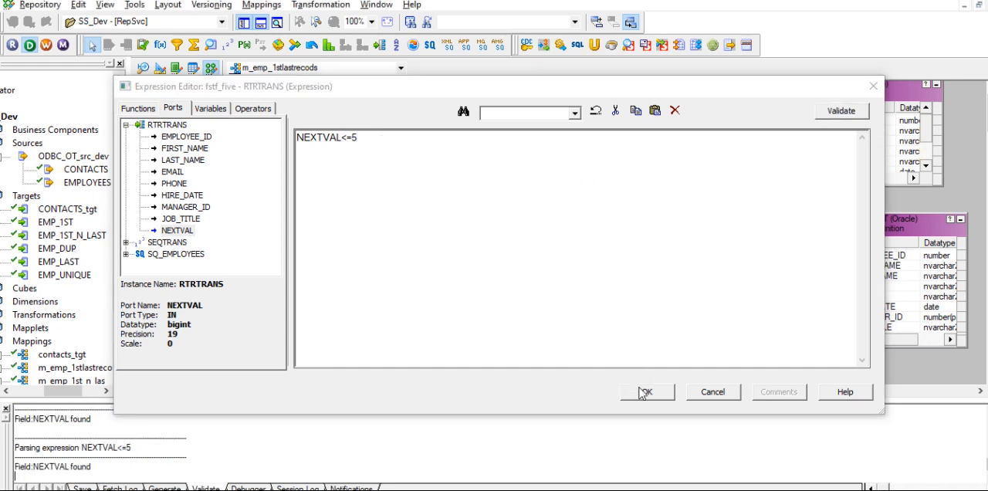
click(643, 392)
- Rename the Router's second output group as lstfive
click(378, 222)
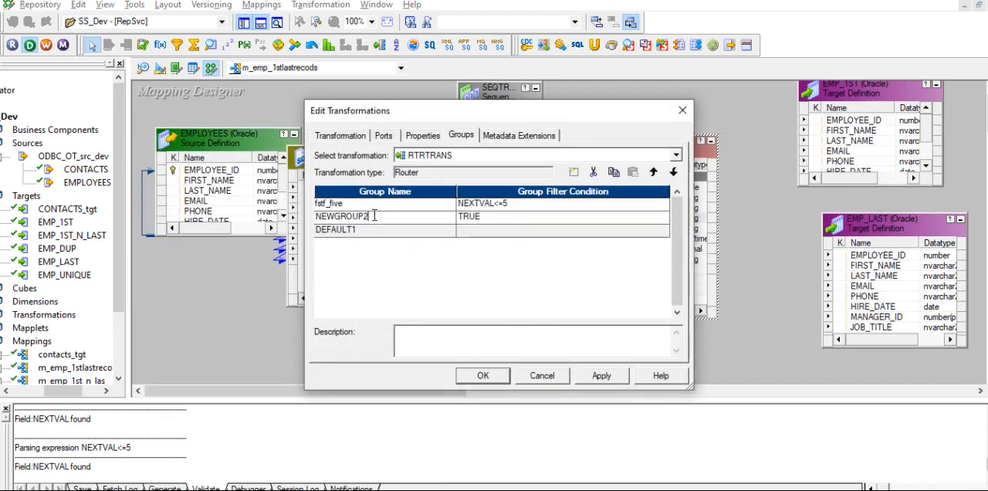
double_click(374, 222)
text(lstfive)
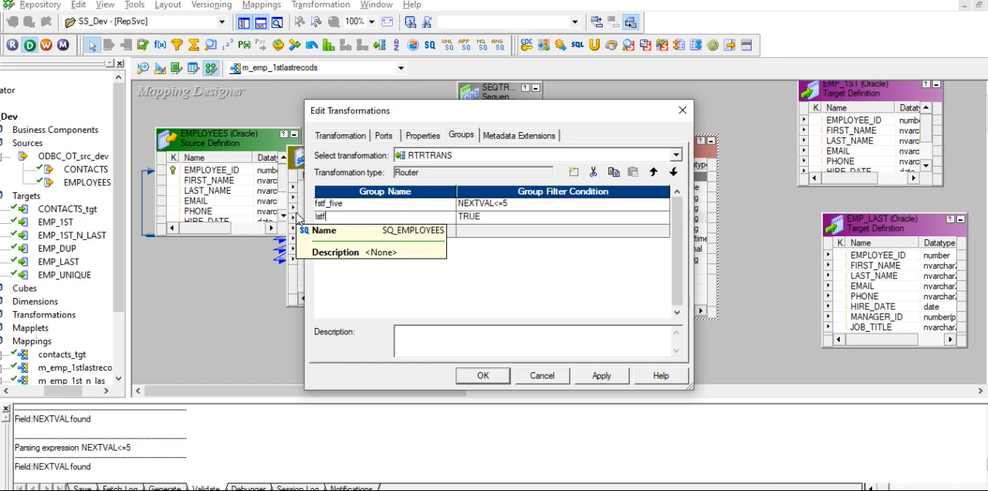
- Set the lstfive group's filter condition to NEXTVAL>5, validate the expression and apply the Router's group settings
click(558, 218)
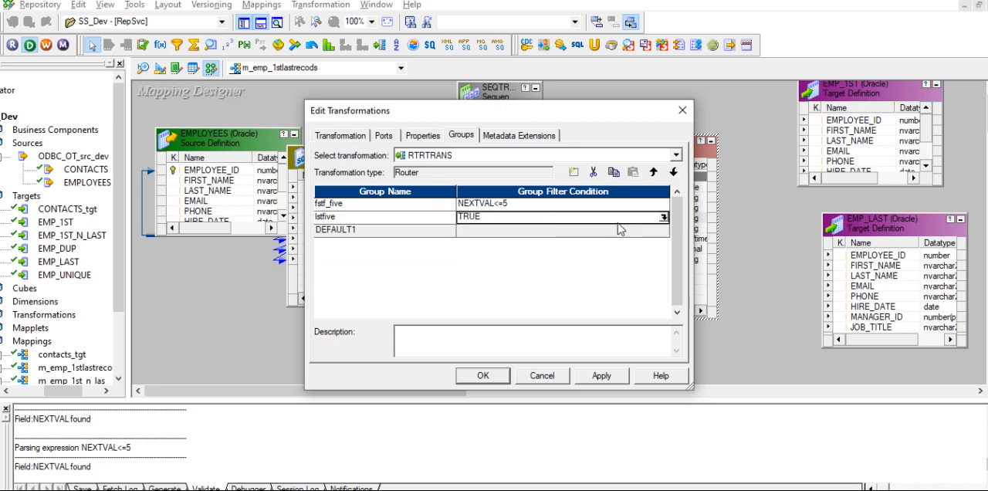
click(663, 218)
drag(405, 154, 211, 125)
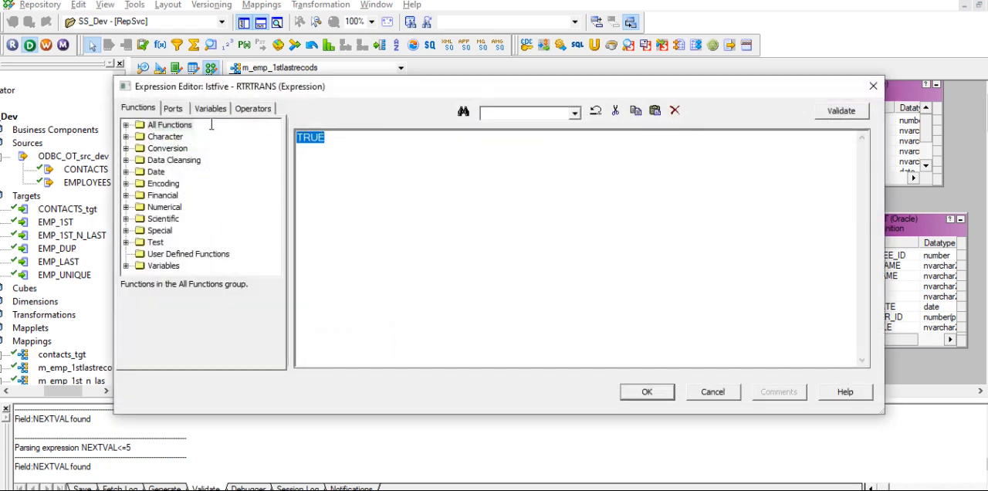
click(174, 108)
double_click(178, 230)
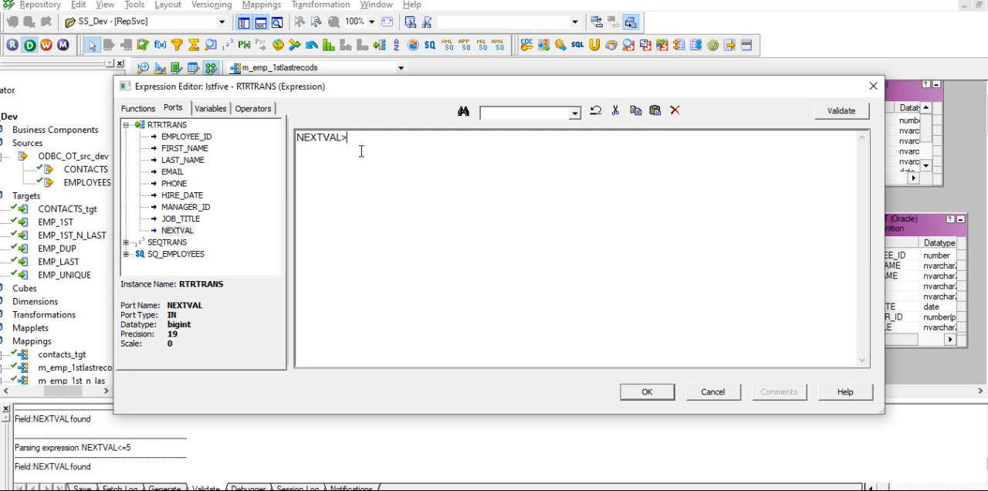
click(841, 110)
click(550, 285)
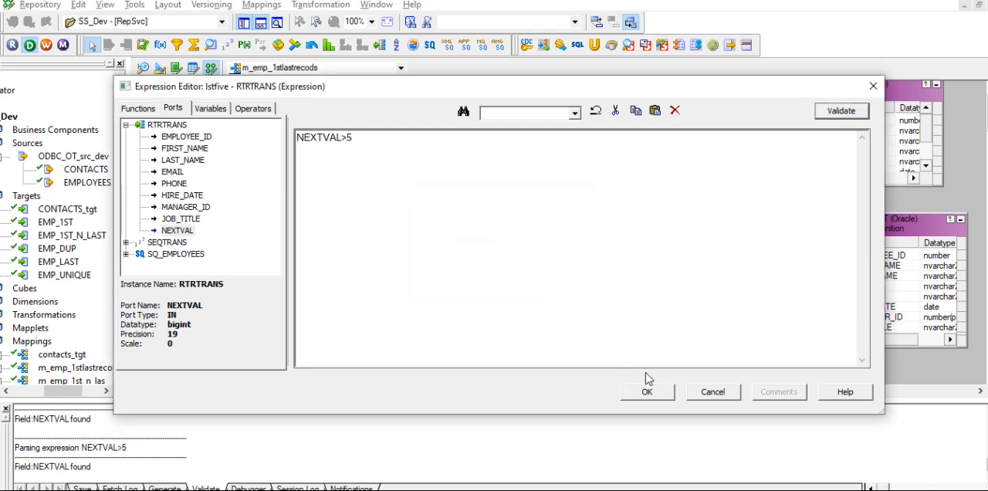
click(657, 392)
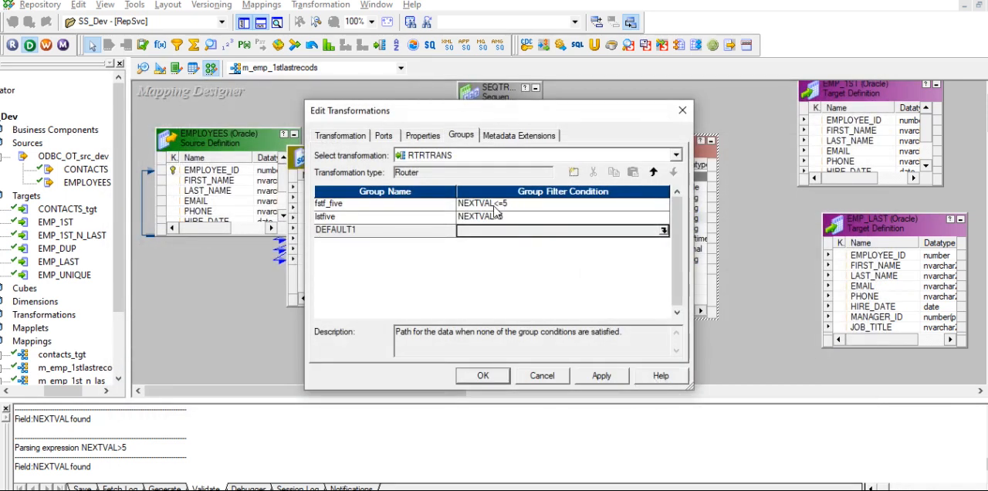
click(601, 375)
click(482, 375)
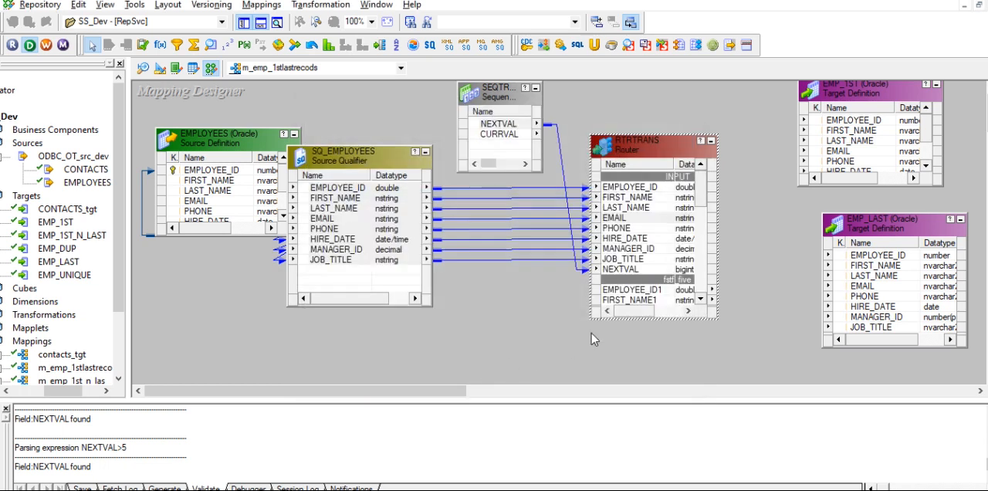
- Move and extend the Router to show its groups, and link fstf_five ports EMPLOYEE_ID1 to JOB_TITLE1 to the EMP_1ST target
drag(645, 136, 645, 82)
drag(671, 319, 672, 383)
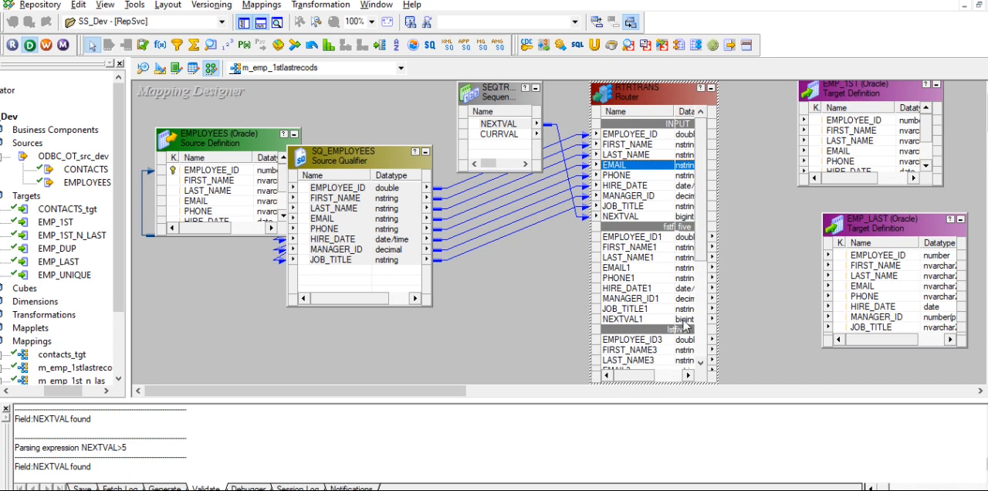
click(642, 243)
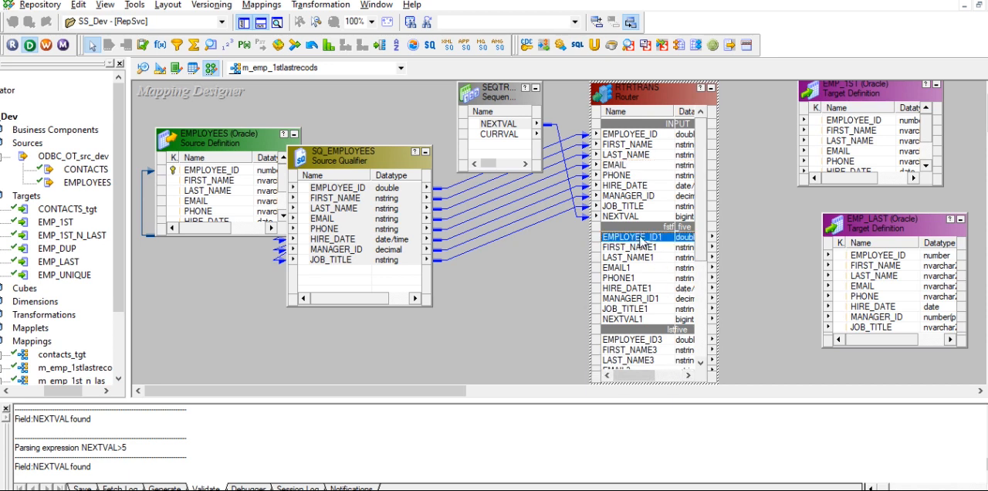
shift+click(630, 309)
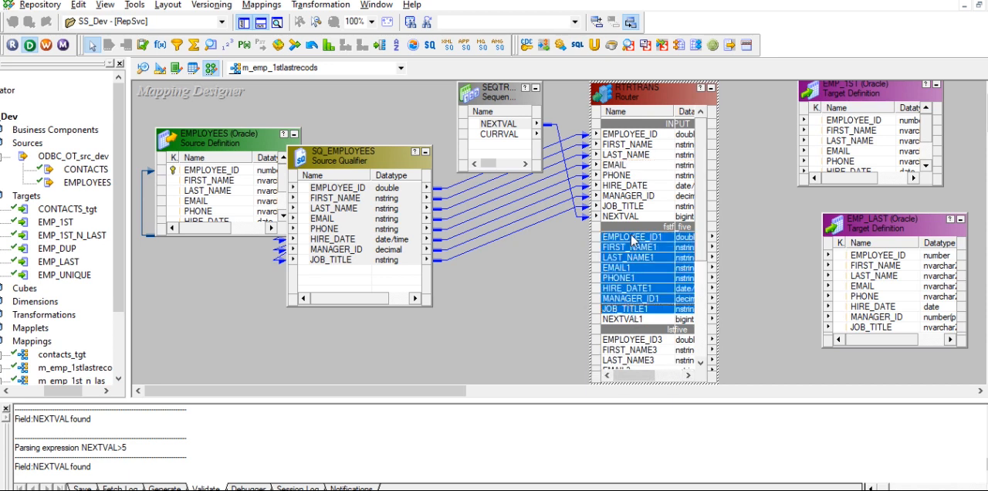
drag(632, 241, 875, 123)
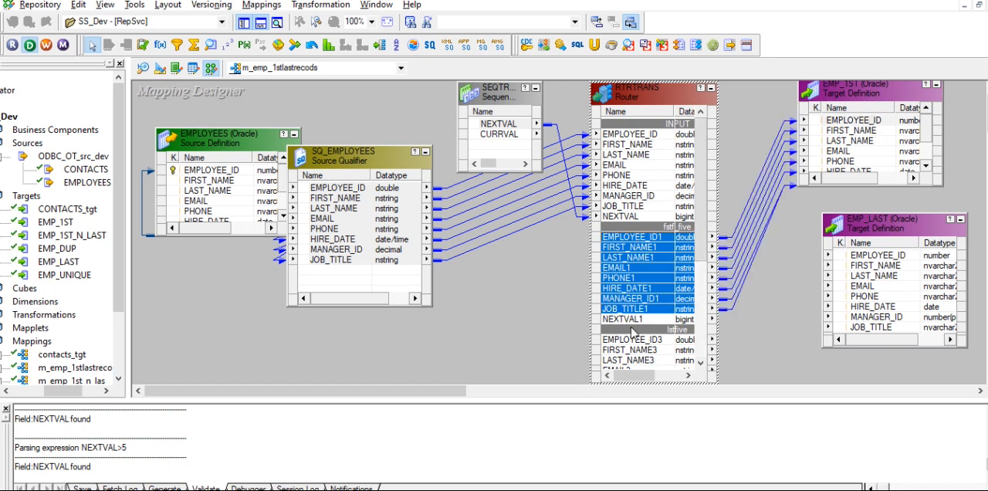
- Link the lstfive group's ports EMPLOYEE_ID3 to JOB_TITLE3 to the matching EMP_LAST target ports
scroll(637, 274, down, 2)
scroll(637, 271, down, 2)
click(640, 218)
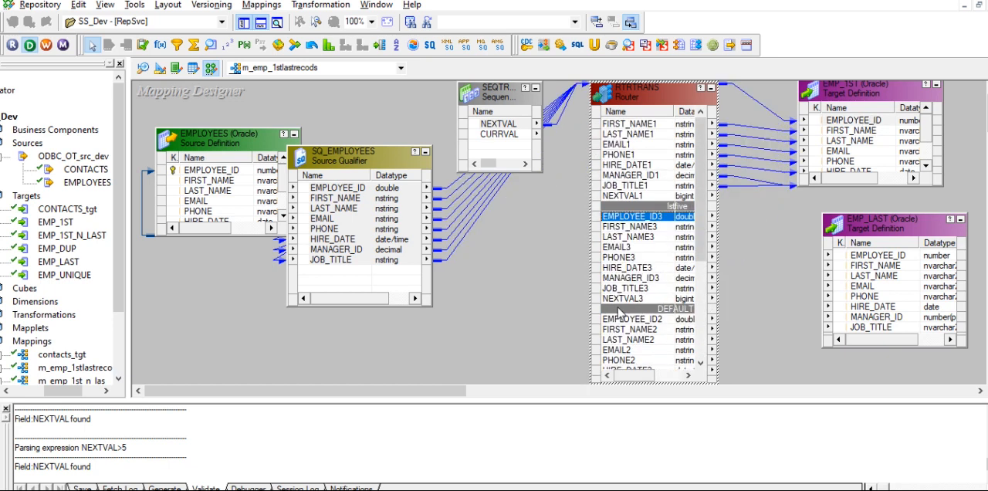
shift+click(616, 299)
drag(641, 215, 880, 267)
scroll(655, 339, down, 1)
scroll(658, 341, down, 1)
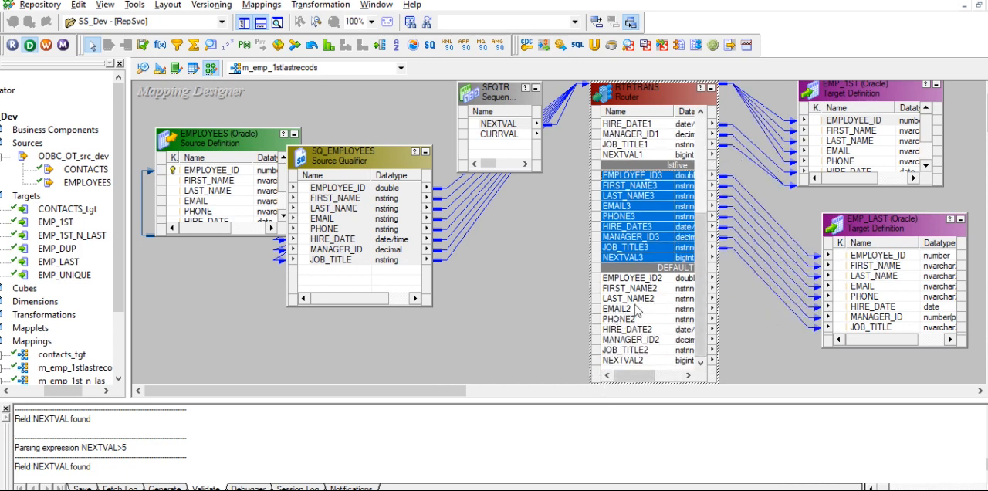
click(654, 309)
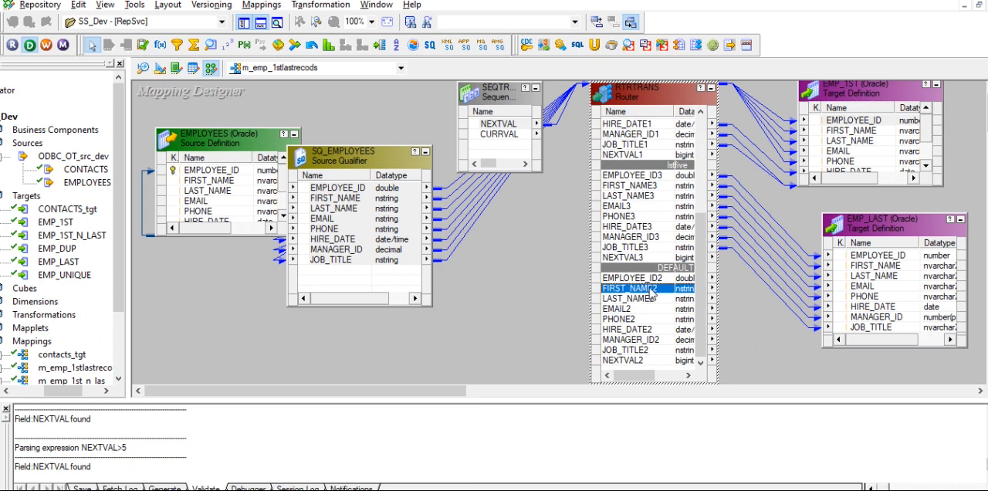
mouse_move(647, 375)
mouse_down()
mouse_move(662, 376)
mouse_move(642, 374)
mouse_up()
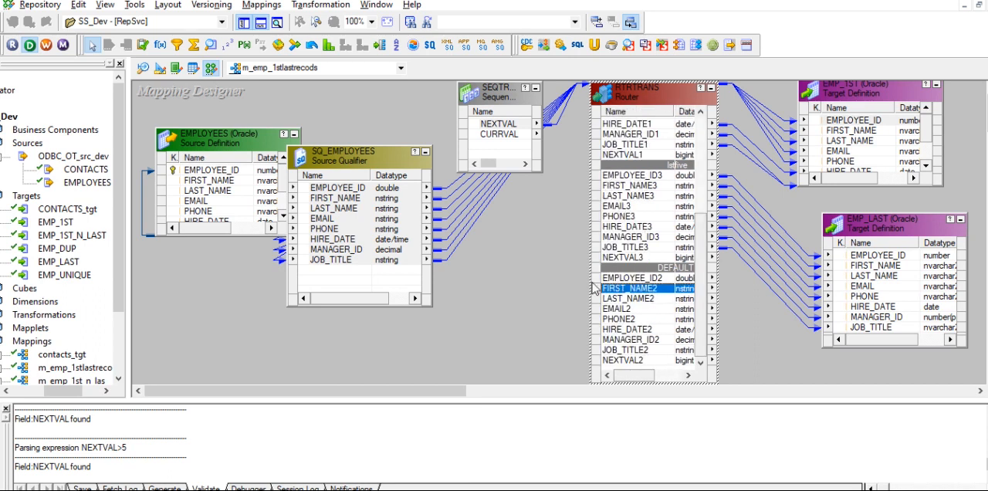
double_click(645, 217)
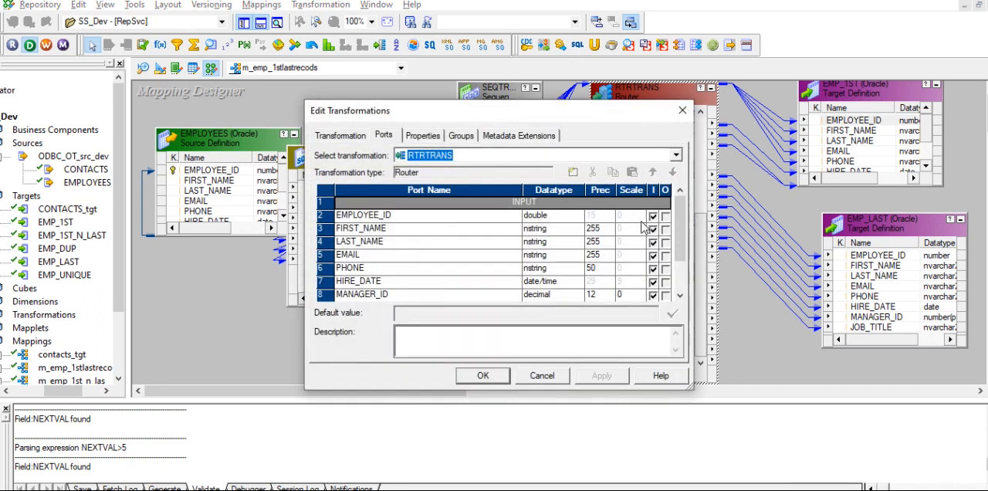
click(482, 377)
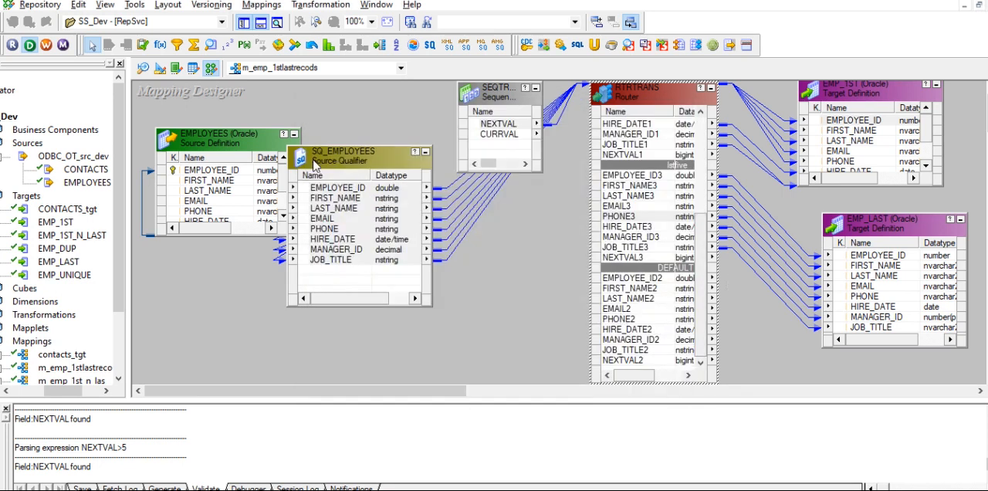
- Save the mapping m_emp_1stlastrecods and switch to the Informatica PowerCenter Workflow Manager
key(ctrl+s)
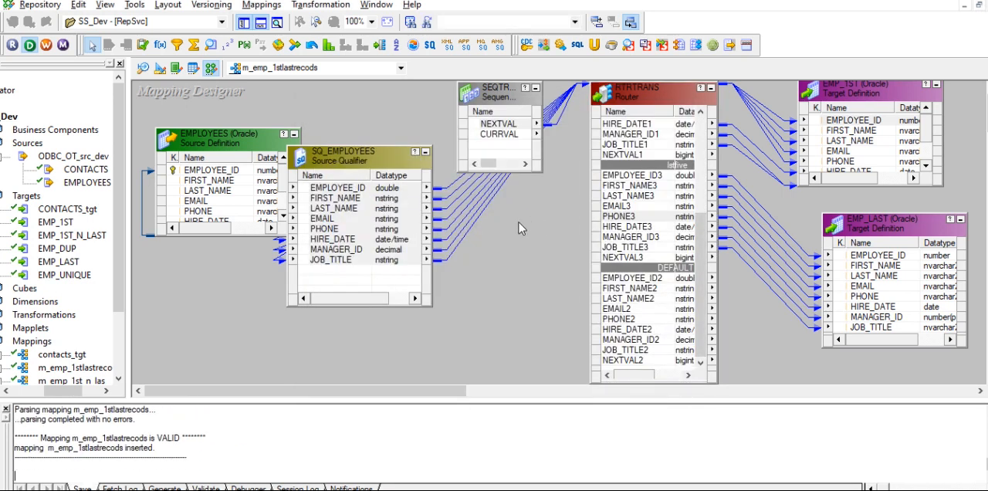
drag(164, 455, 152, 409)
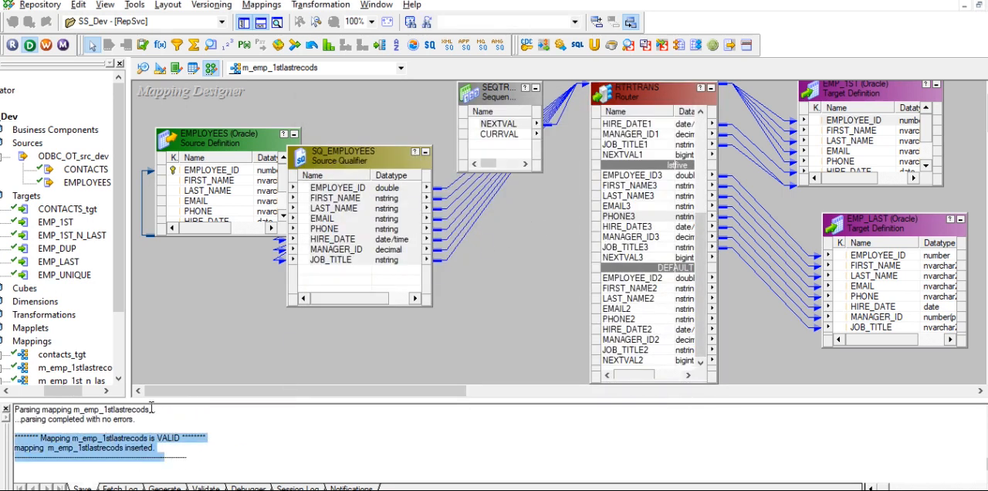
right_click(526, 230)
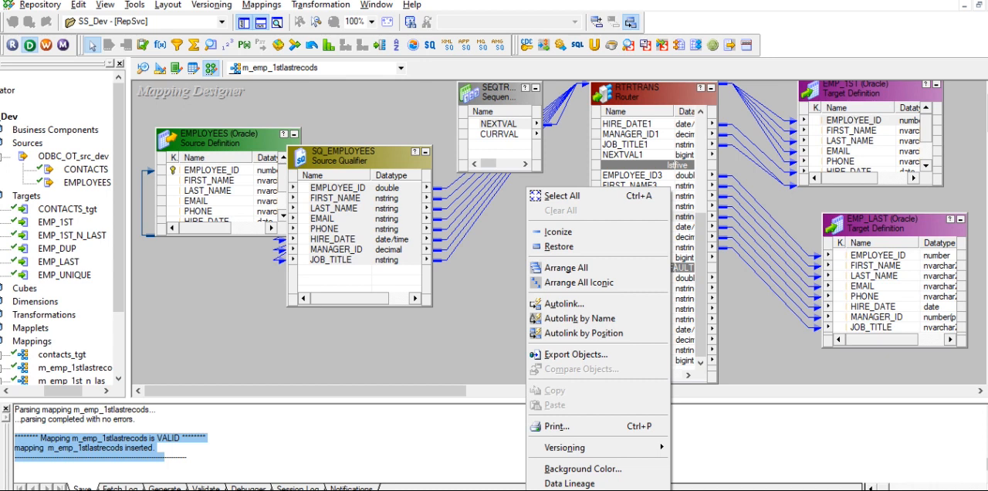
click(567, 489)
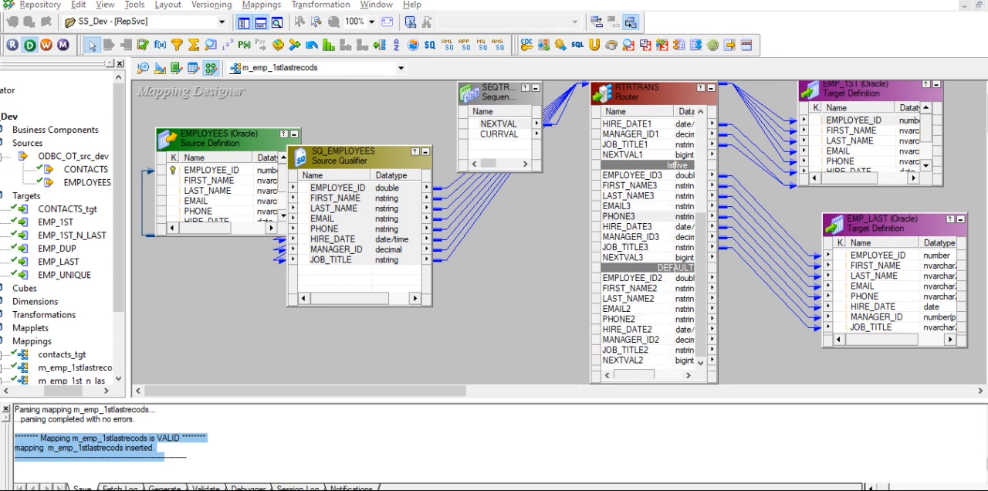
key(alt+Tab)
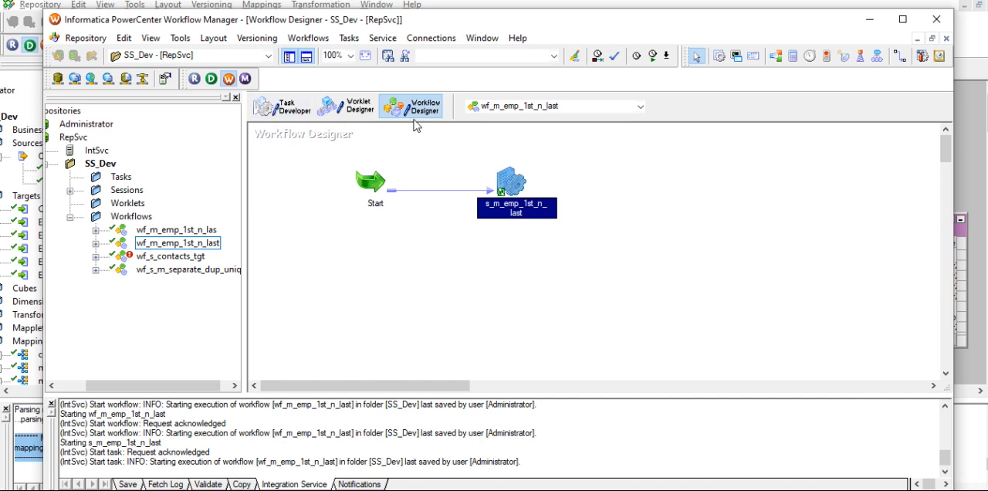
- Start creating a reusable Session task in the Task Developer and begin its name with s_
click(291, 108)
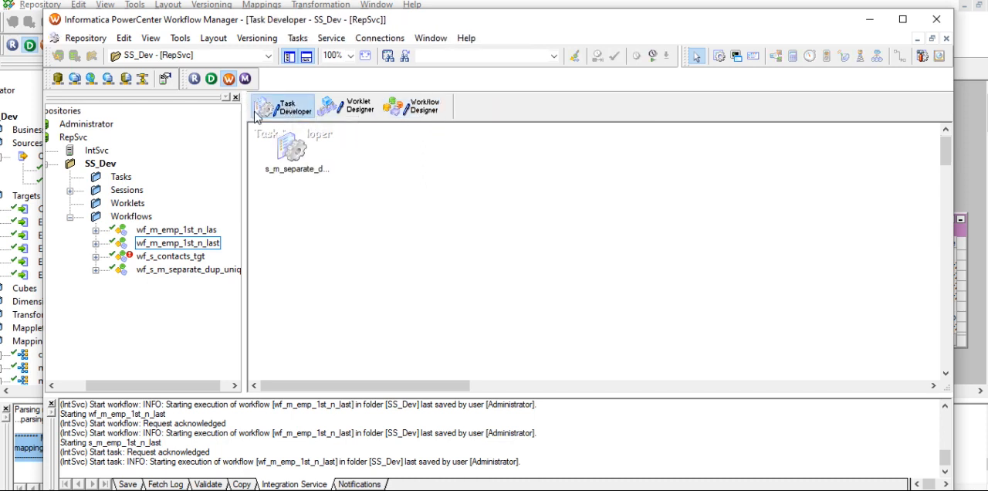
click(298, 39)
click(309, 54)
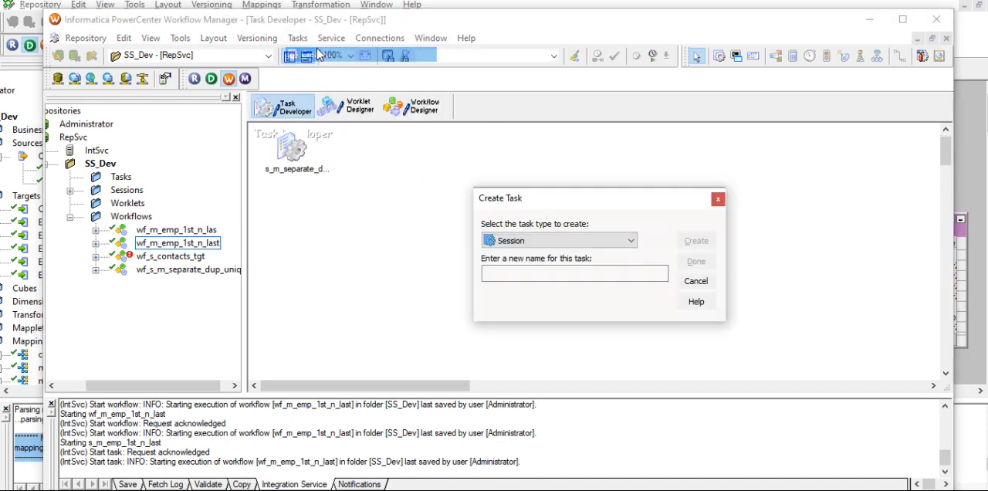
click(527, 279)
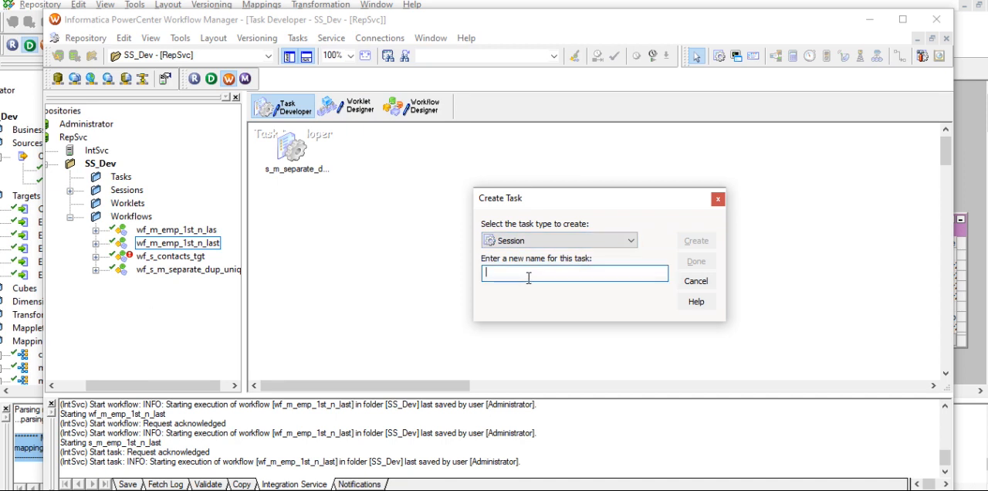
text(s_)
- Switch to the PowerCenter Designer and copy the mapping name m_emp_1stlastrecods from the mapping's properties
key(alt+Tab)
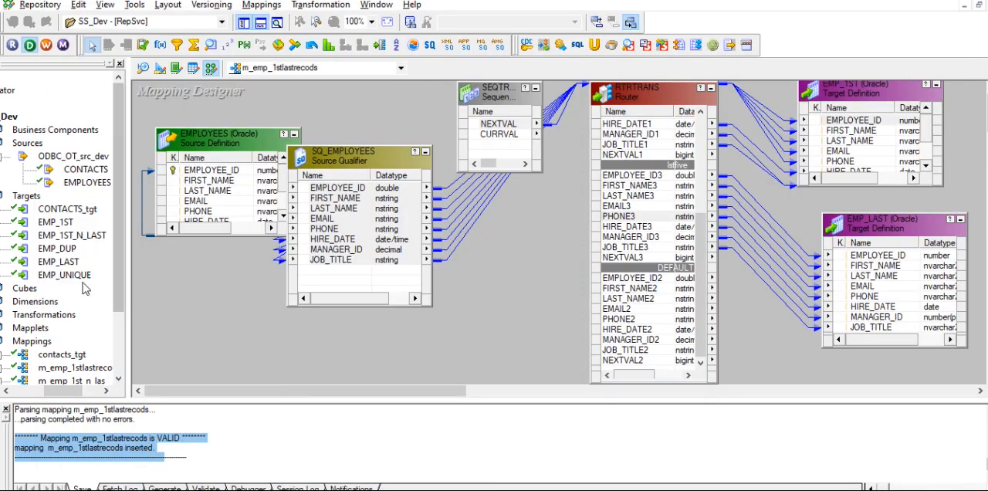
scroll(94, 366, down, 2)
drag(75, 390, 69, 391)
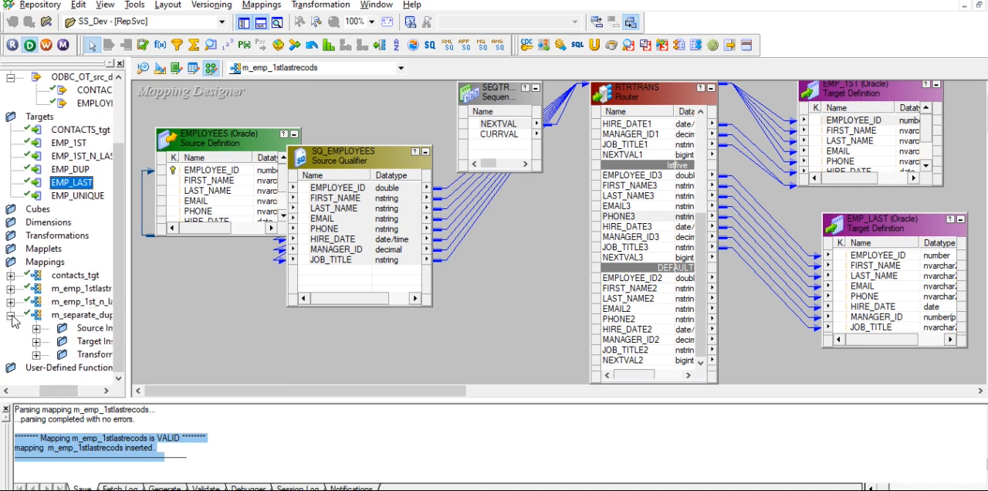
click(11, 315)
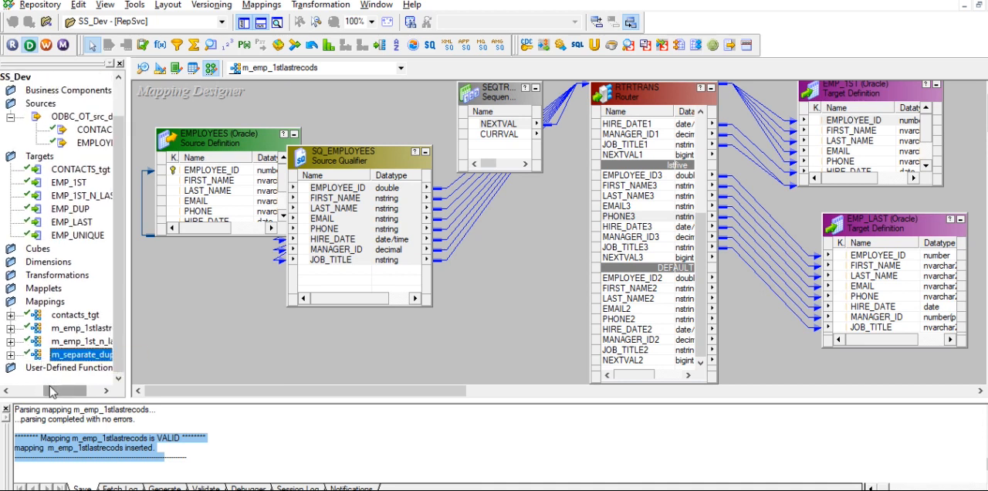
drag(51, 392, 71, 391)
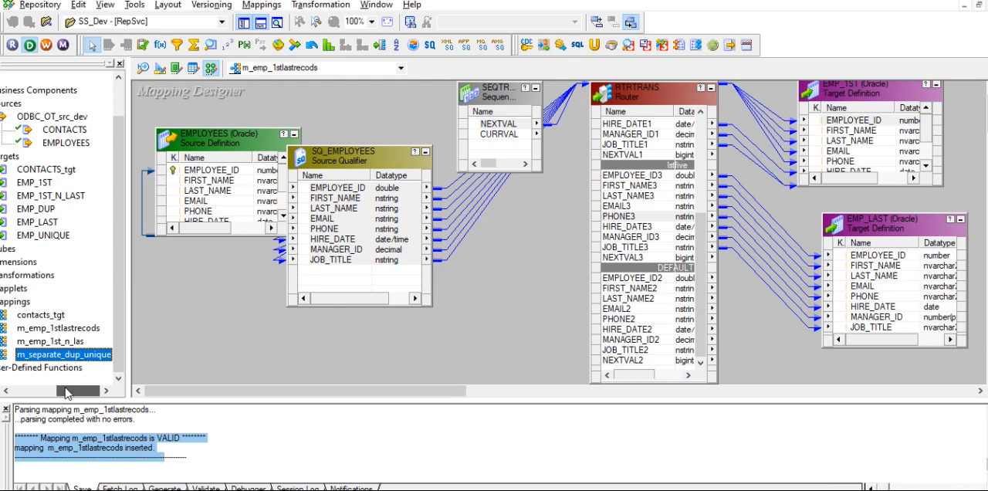
click(56, 329)
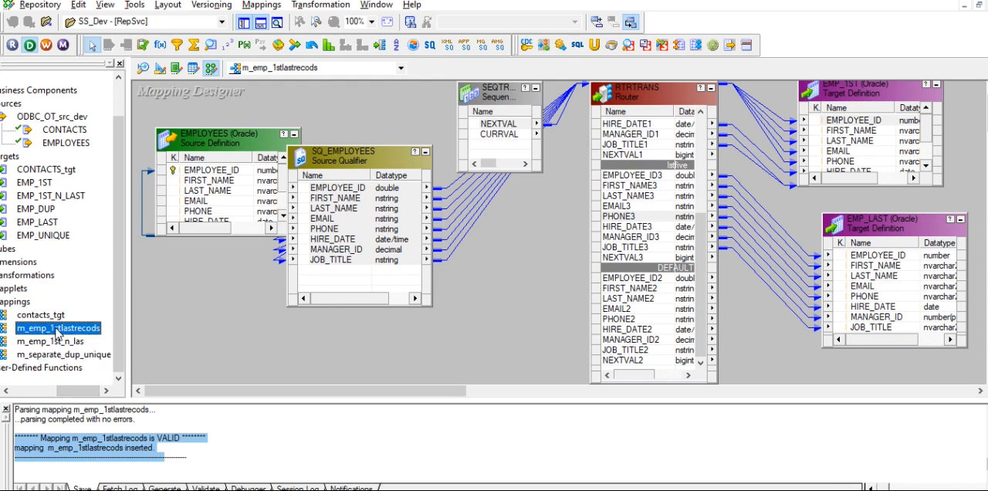
double_click(56, 330)
right_click(56, 330)
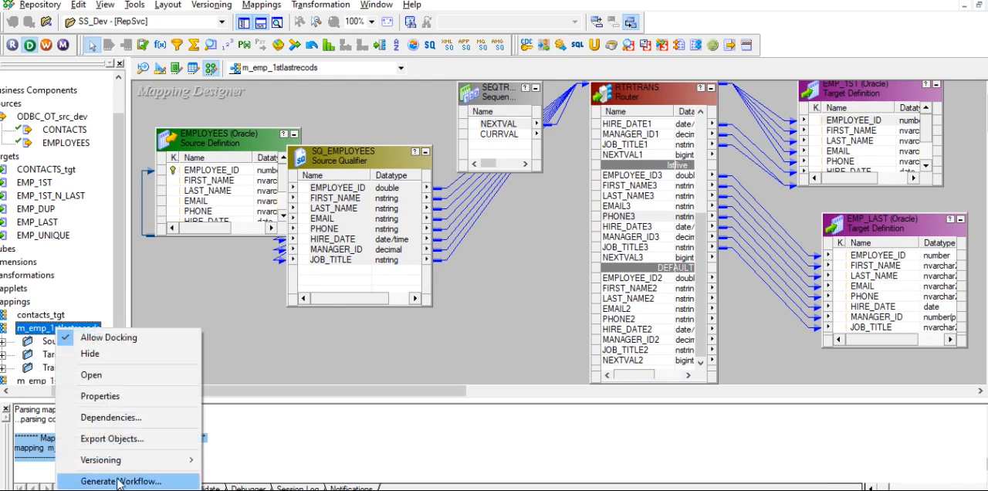
click(104, 395)
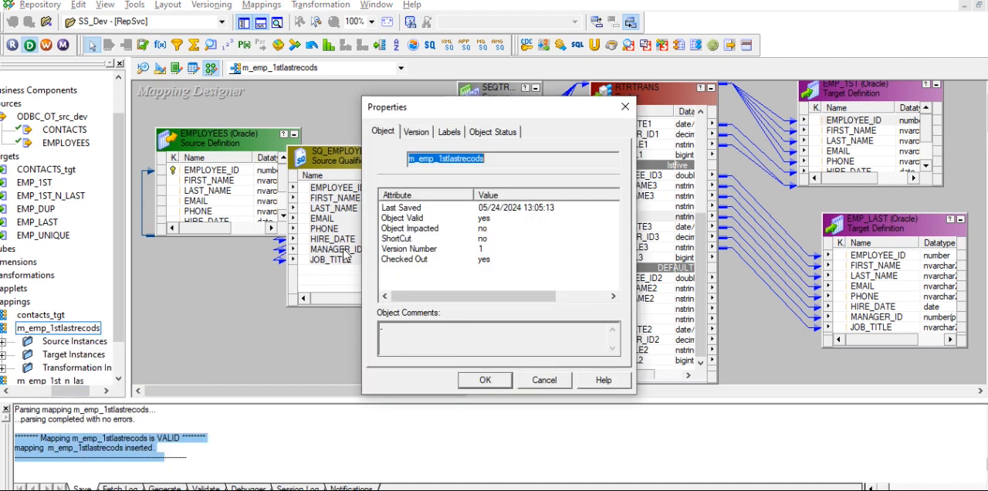
key(Escape)
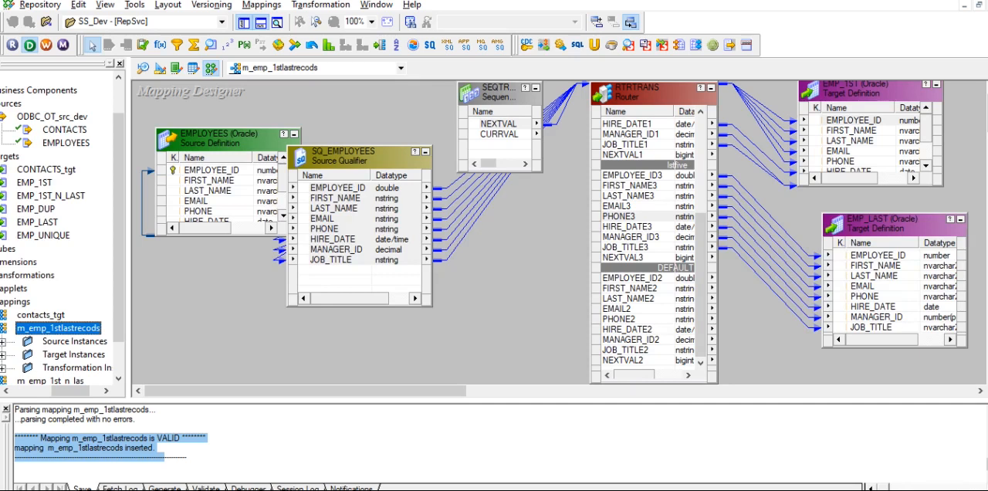
- Back in the Workflow Manager, create session s_m_emp_1stlastrecods with mapping m_emp_1stlastrecods and place it below the existing session
key(alt+Tab)
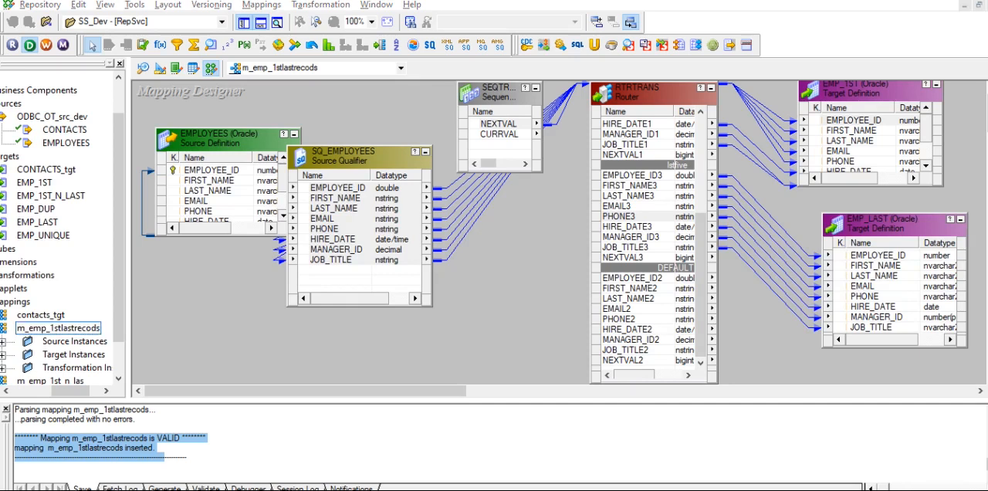
key(alt+Tab)
text(m_emp_1stlastrecods)
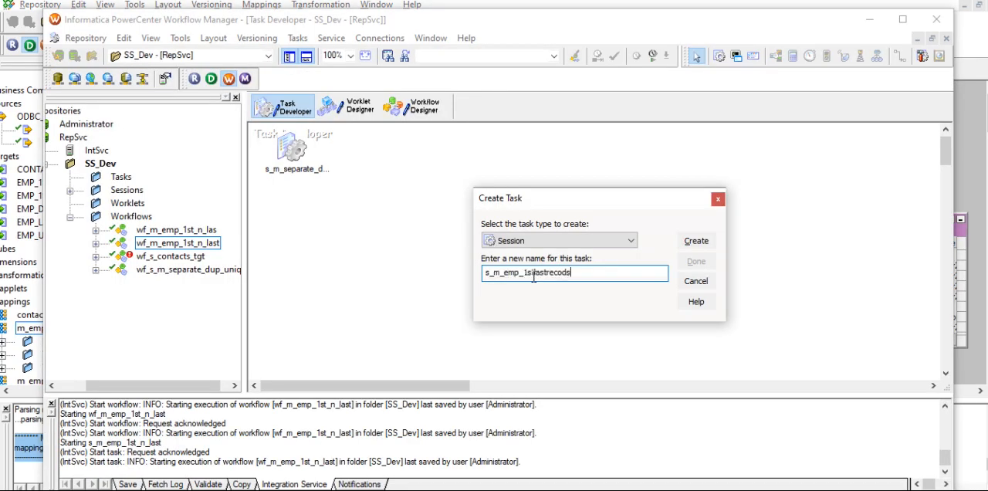
click(696, 243)
click(517, 228)
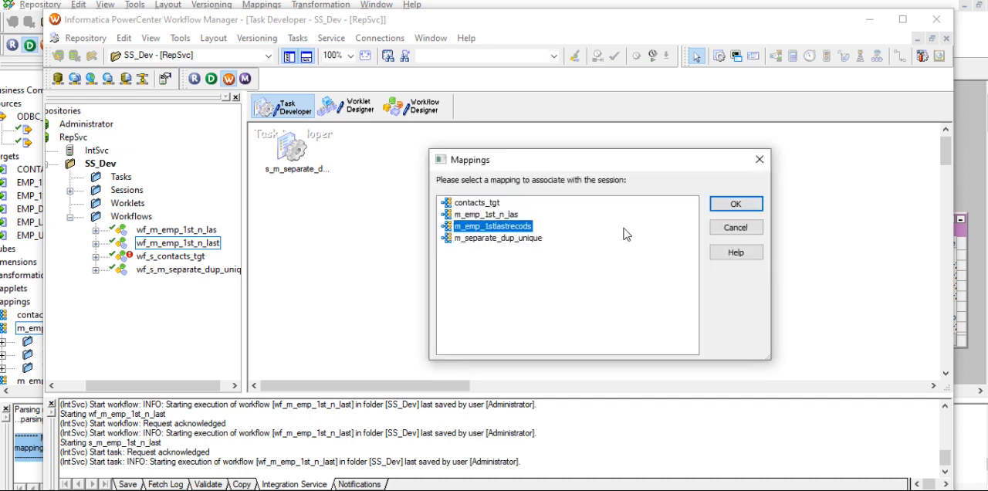
click(729, 207)
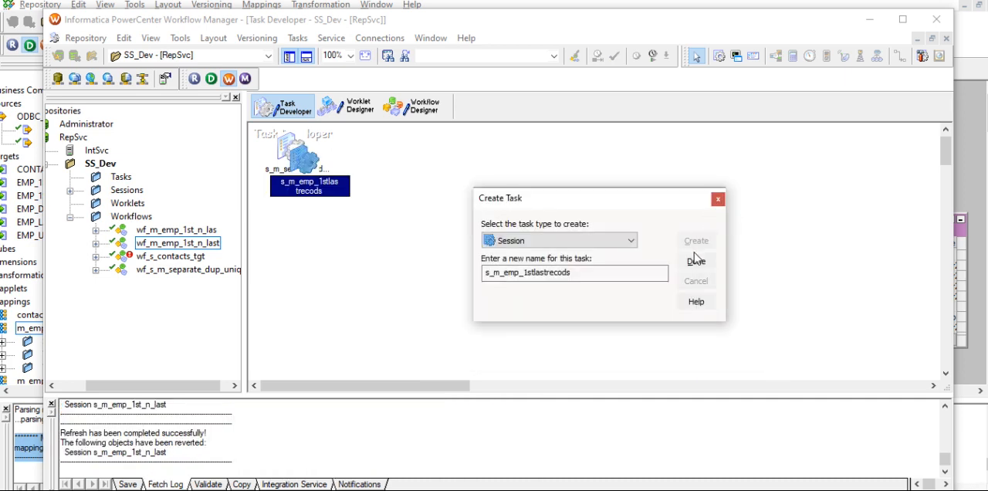
drag(300, 165, 326, 236)
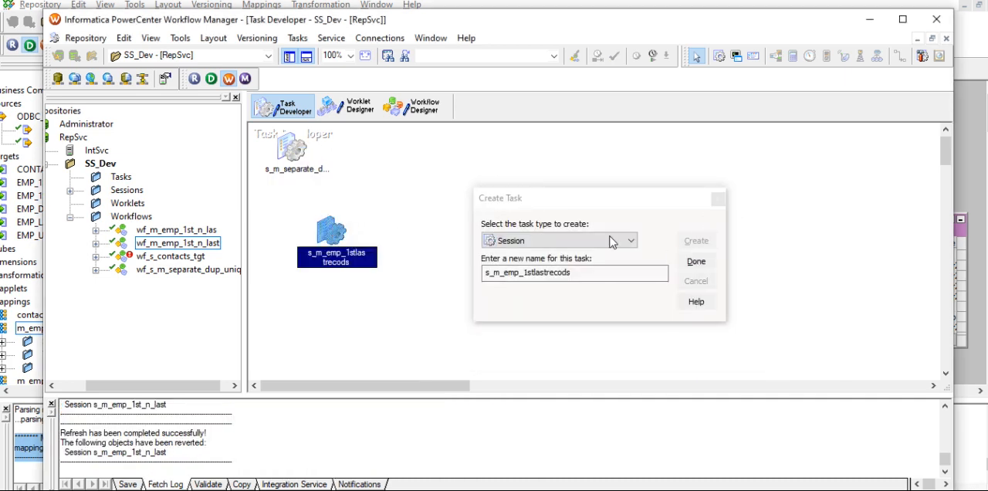
click(696, 262)
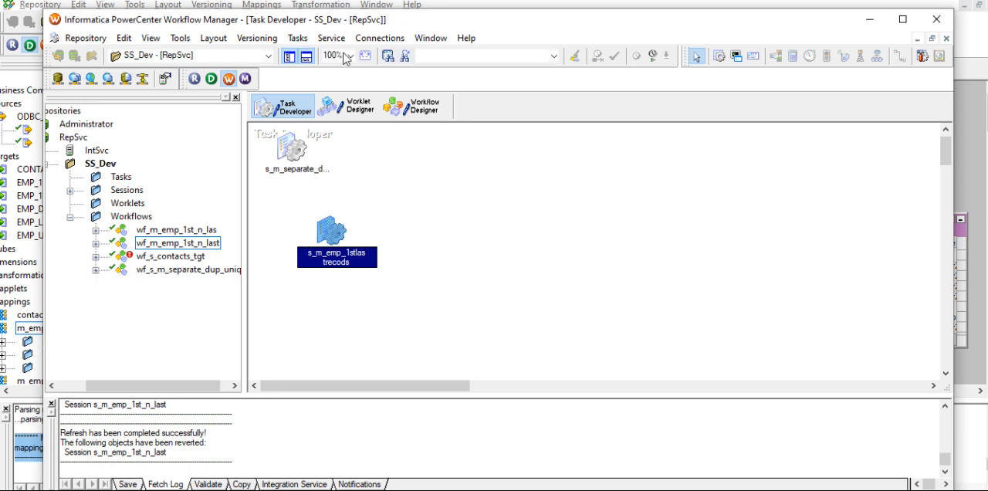
- Create a workflow named wf_m_emp_1stlastrecods in the Workflow Designer
mouse_move(329, 231)
click(424, 107)
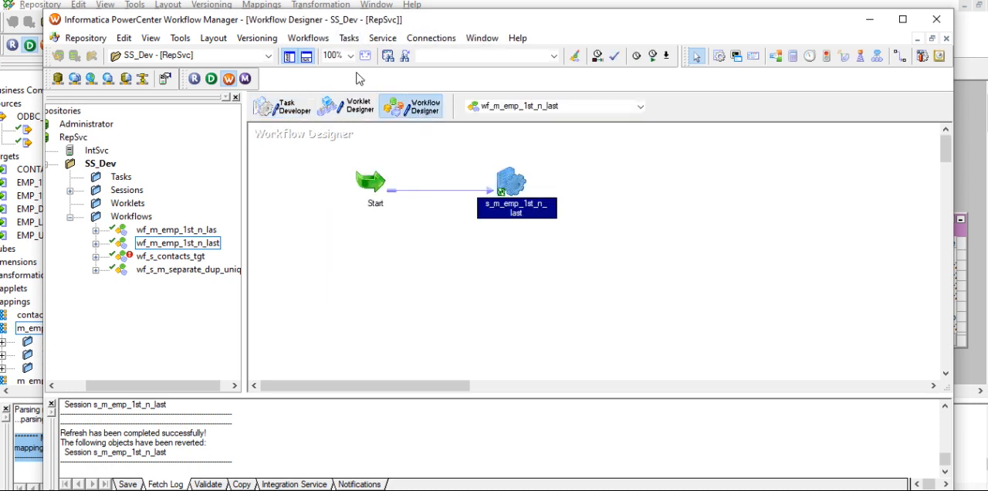
click(308, 38)
click(315, 51)
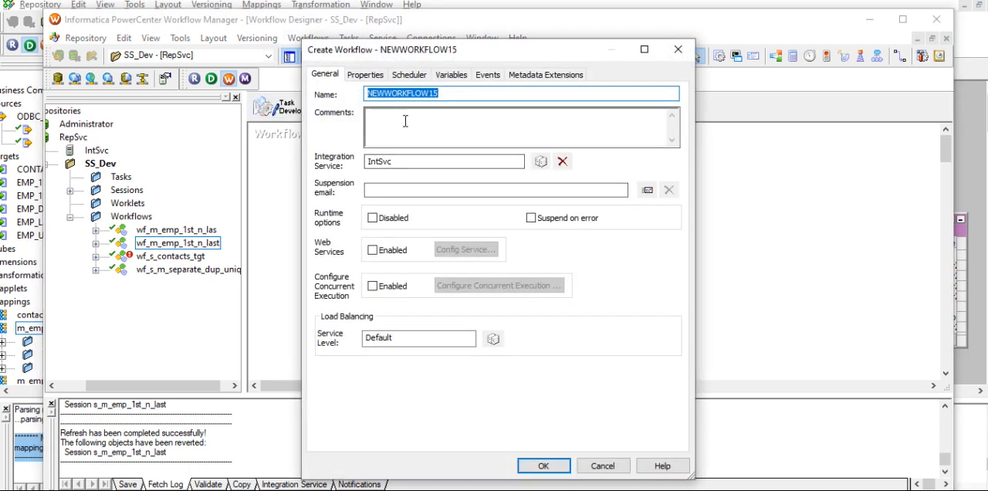
text(w)
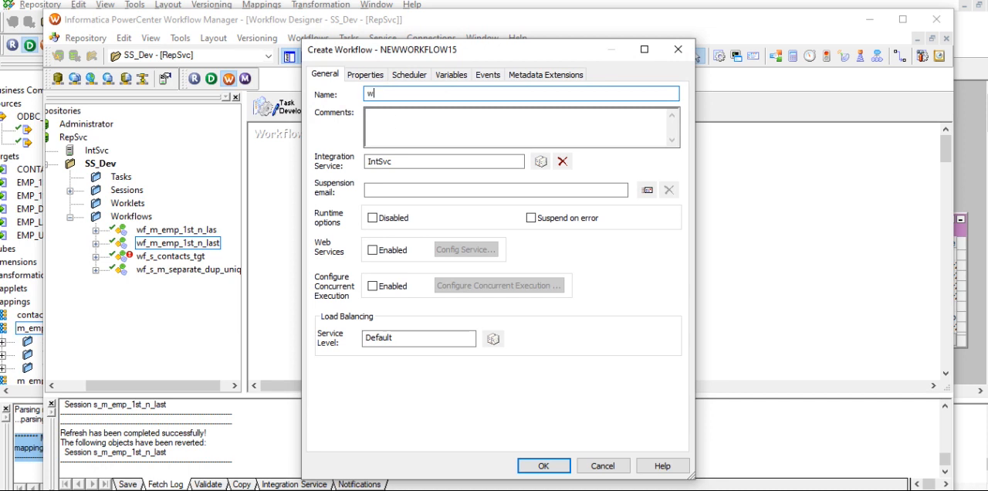
text(f_m_emp_1stlastrecods)
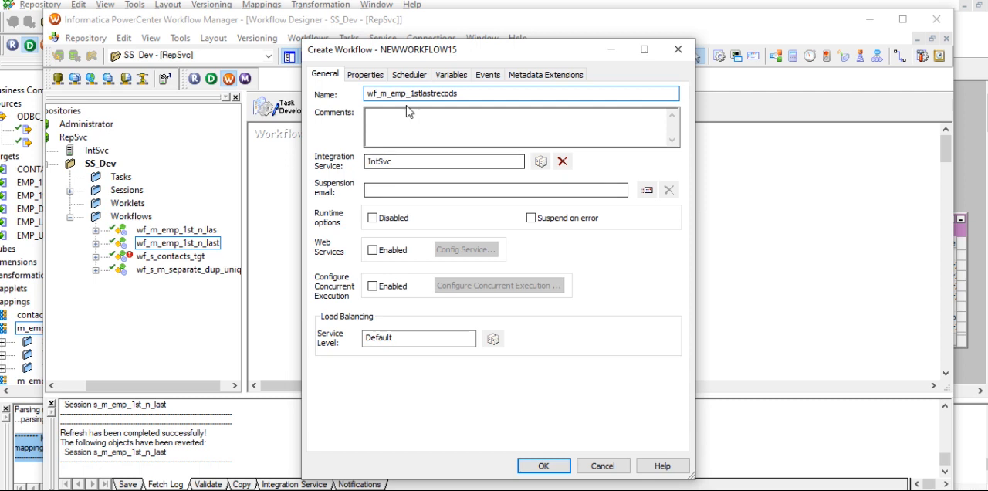
click(543, 466)
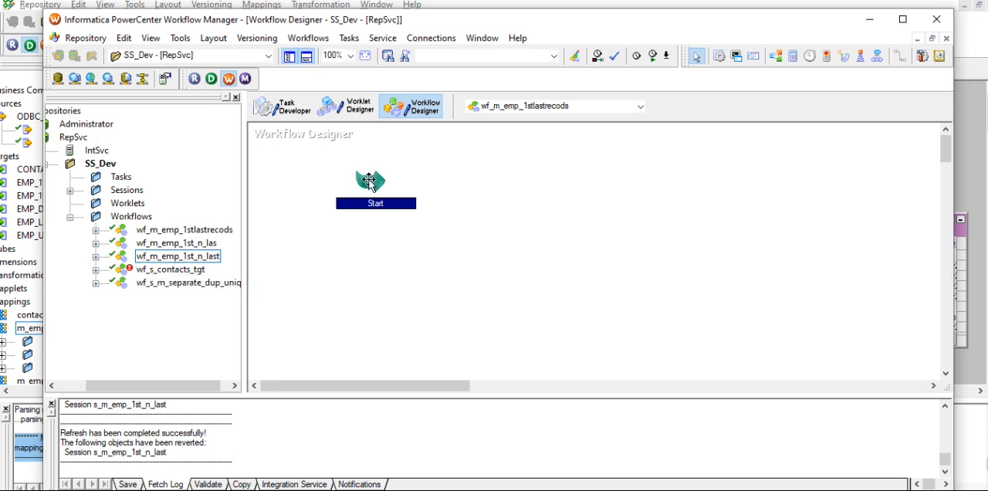
click(362, 264)
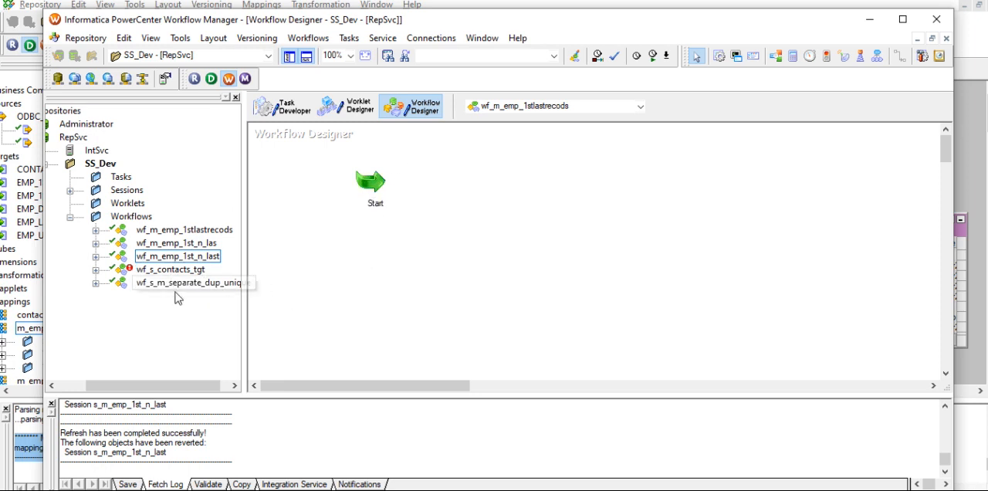
drag(181, 287, 364, 224)
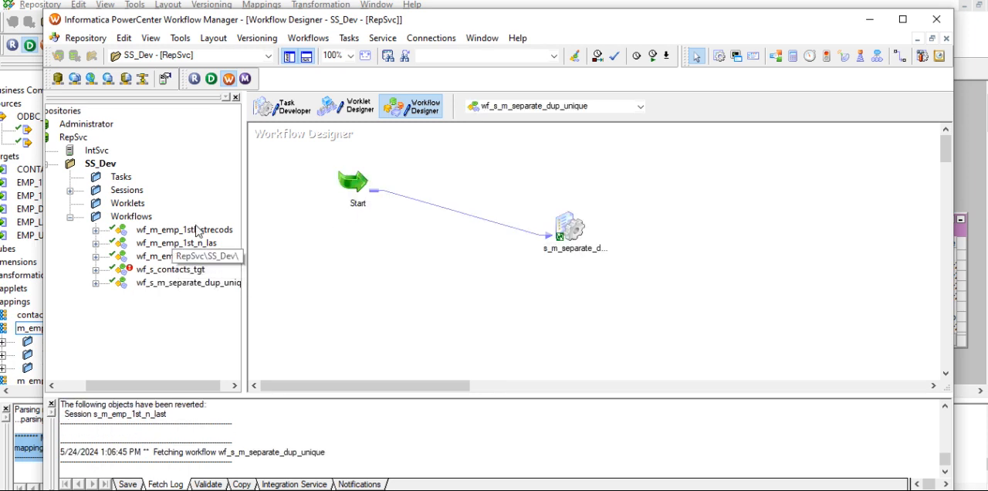
drag(177, 231, 412, 219)
- Add session s_m_emp_1stlastrecods to the workflow and link the Start task to it
double_click(94, 192)
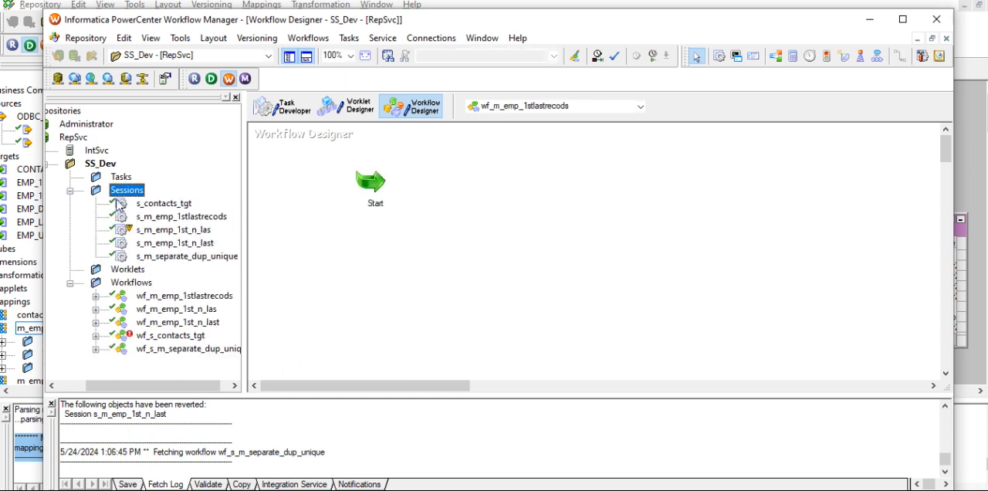
drag(181, 217, 580, 193)
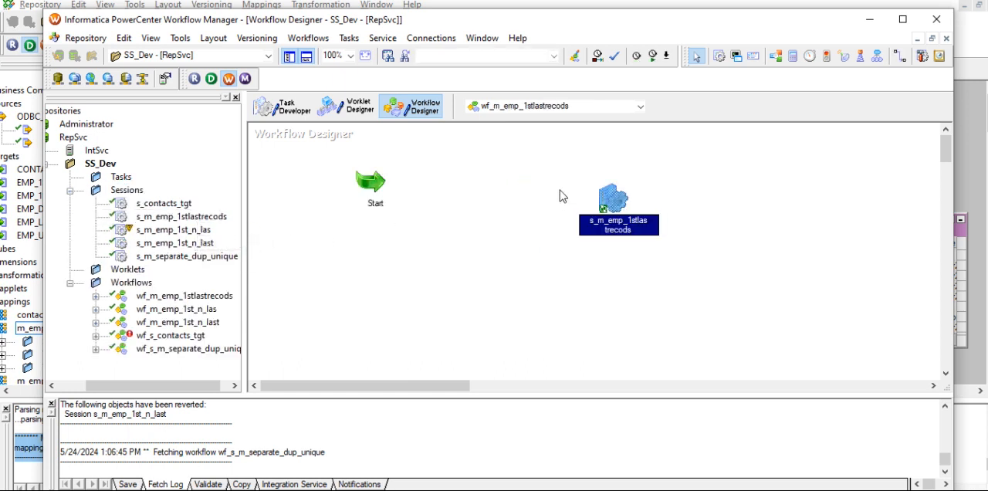
click(900, 55)
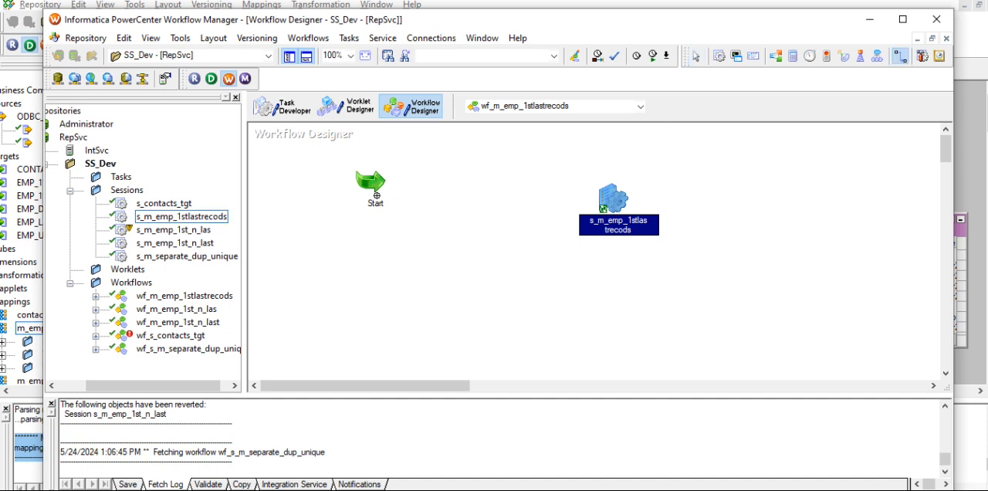
drag(370, 182, 609, 197)
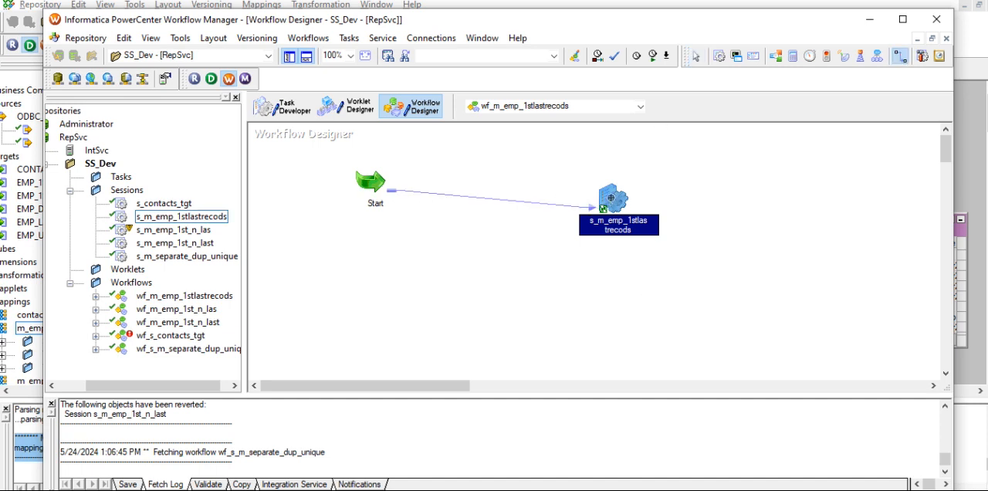
- In the session's mapping settings for target EMP_1ST, set the target load type to Normal, enable truncating the target table and apply
double_click(612, 198)
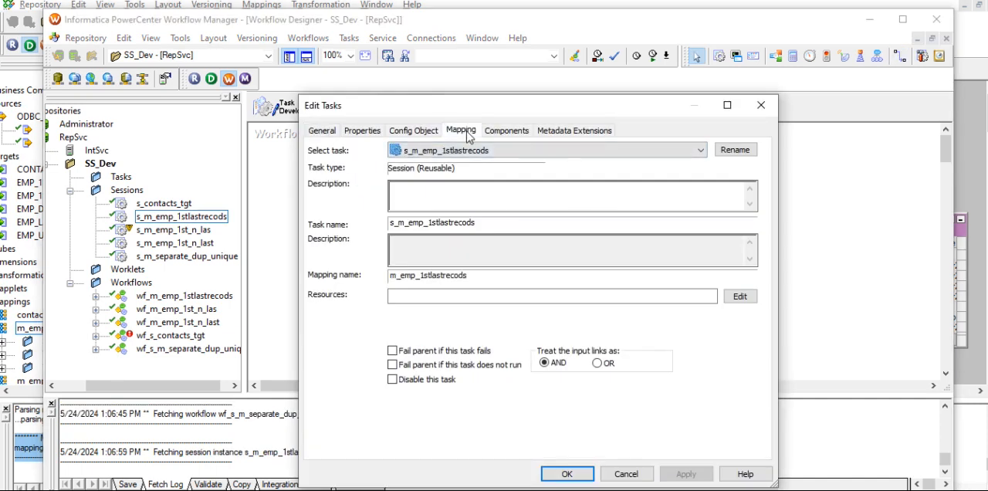
click(467, 132)
click(363, 246)
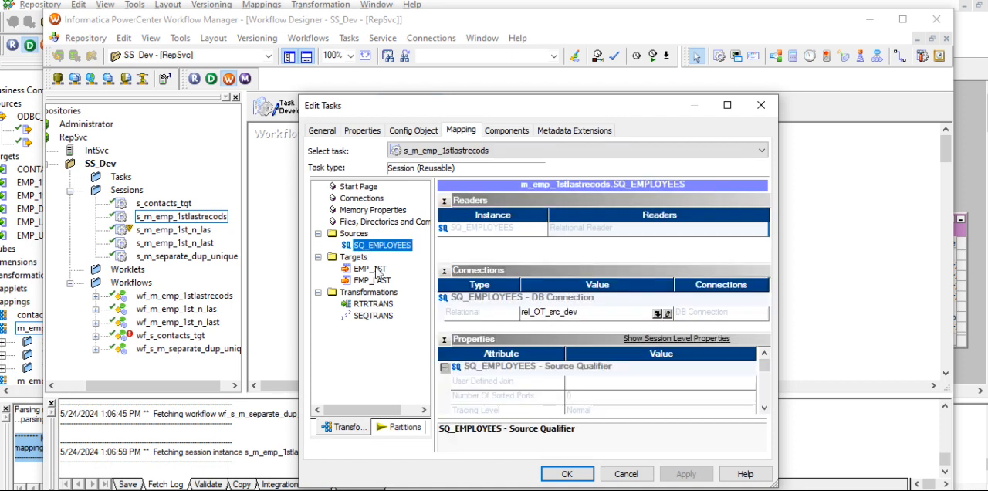
click(375, 269)
click(605, 382)
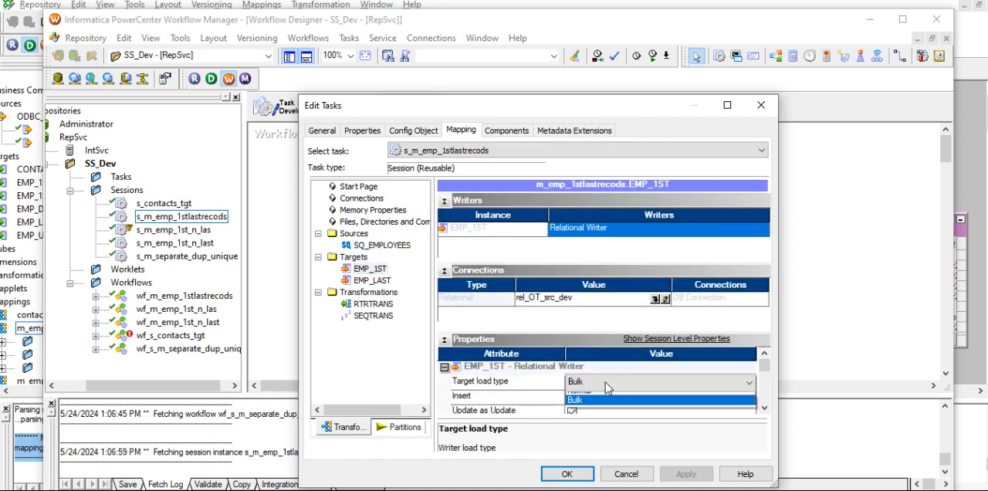
click(610, 401)
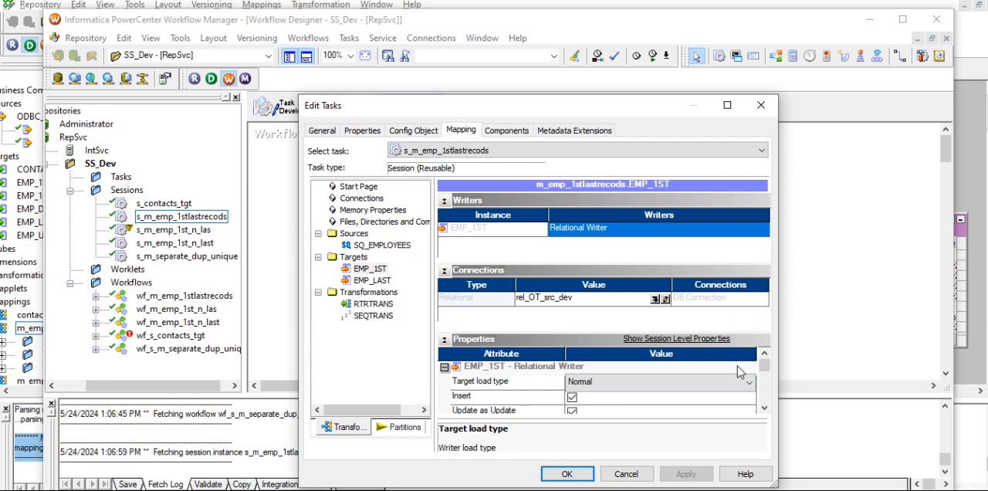
scroll(737, 366, down, 2)
click(572, 382)
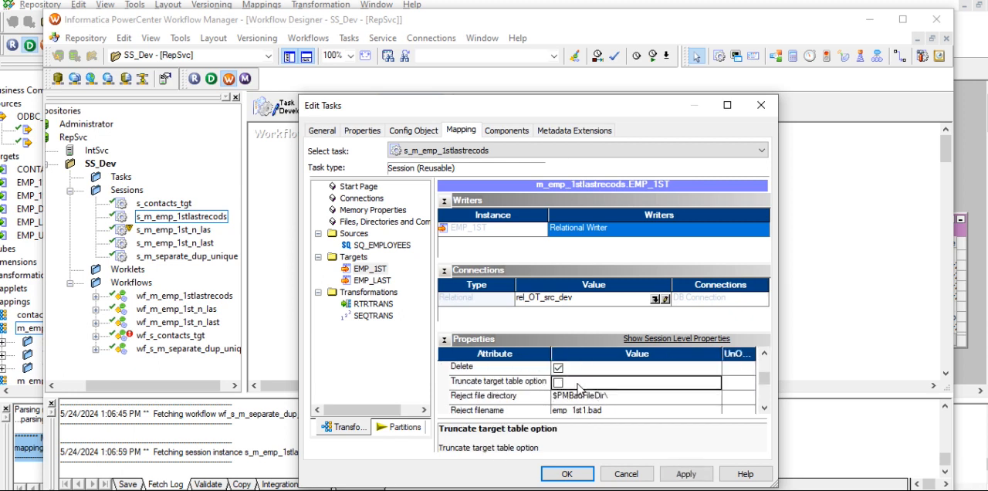
click(687, 474)
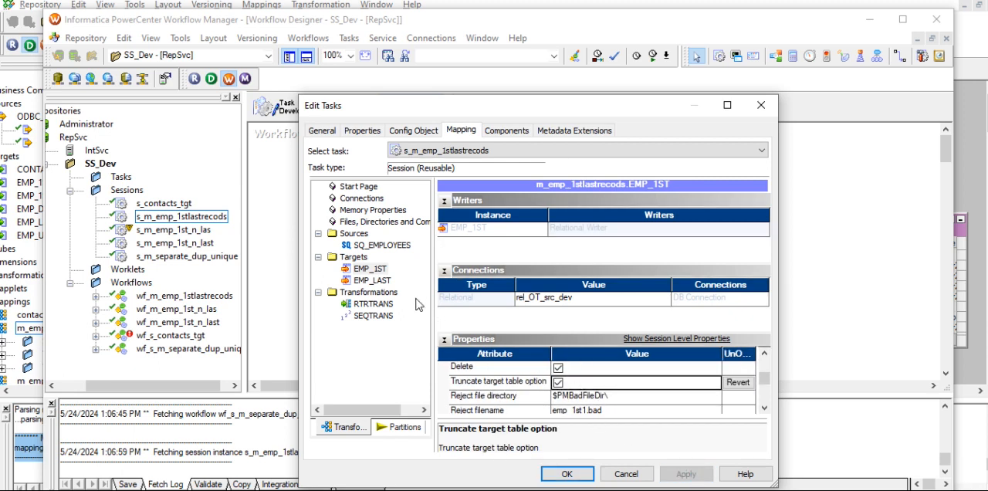
- For target EMP_LAST in the session's mapping settings, enable truncating the target table, set the target load type to Normal and apply
click(375, 281)
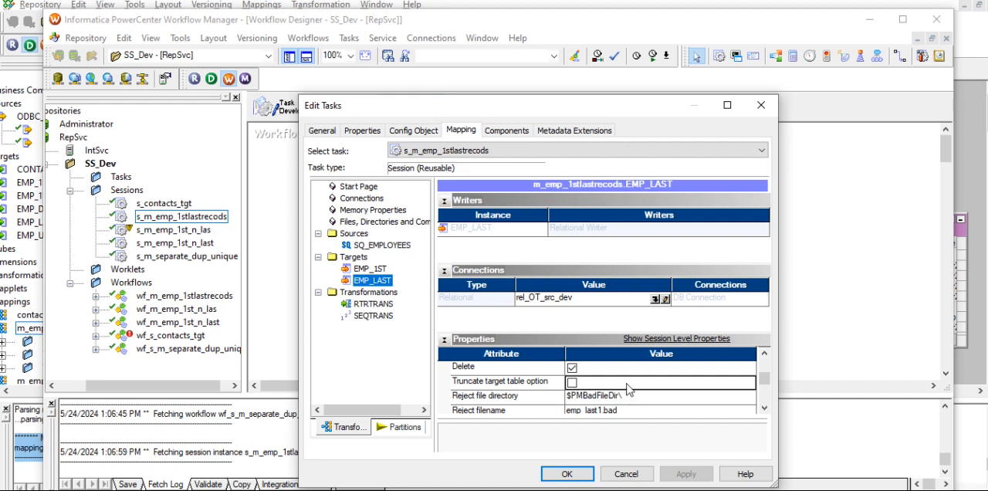
scroll(579, 389, up, 3)
click(587, 382)
click(587, 397)
click(691, 477)
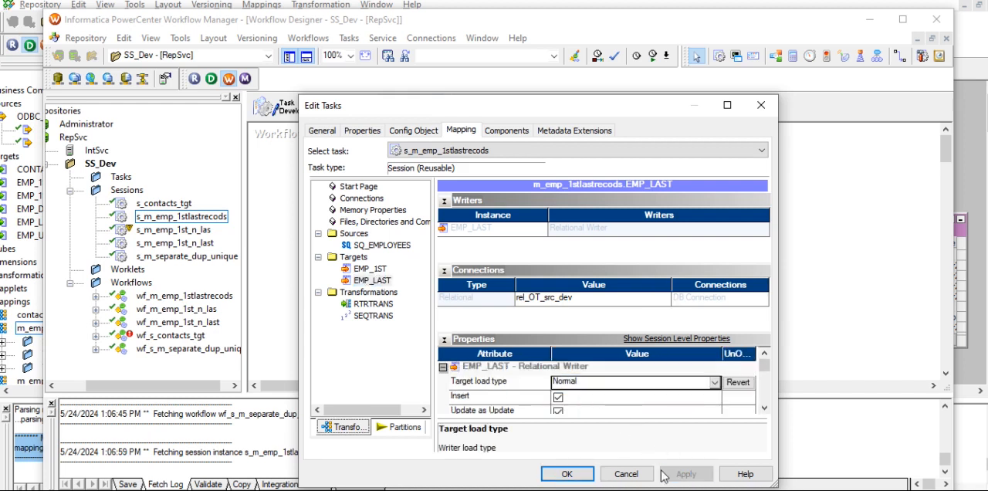
- Examine the EMP_LAST writer and target properties in the enlarged session settings, then close the settings with the changes accepted
click(727, 105)
scroll(255, 397, down, 2)
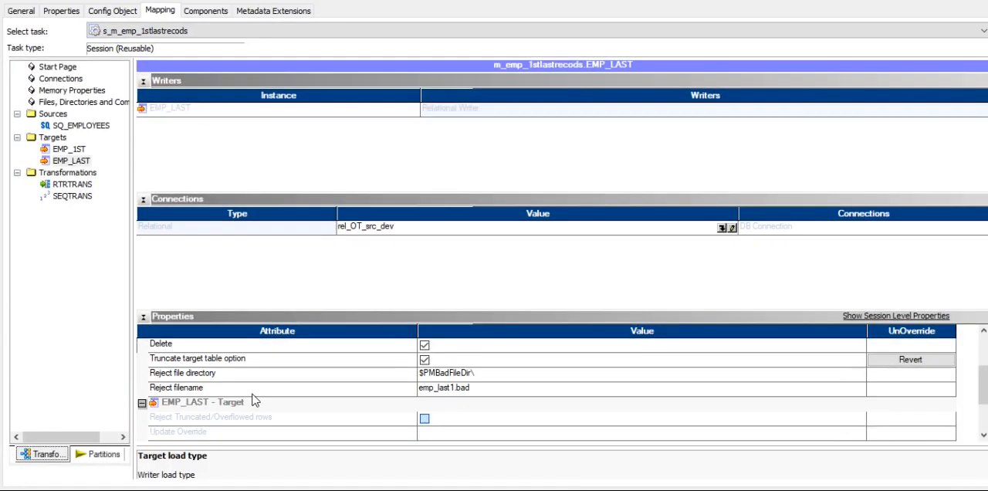
scroll(280, 405, down, 2)
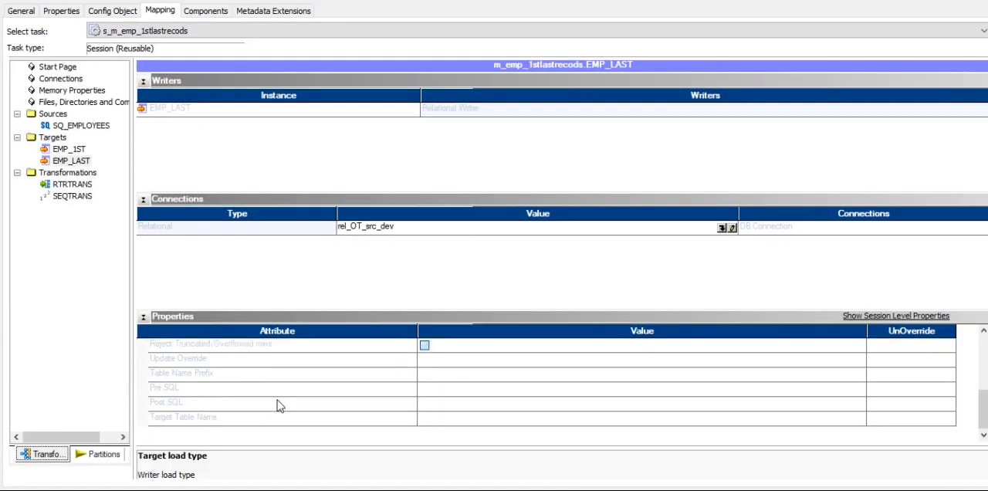
scroll(309, 403, up, 4)
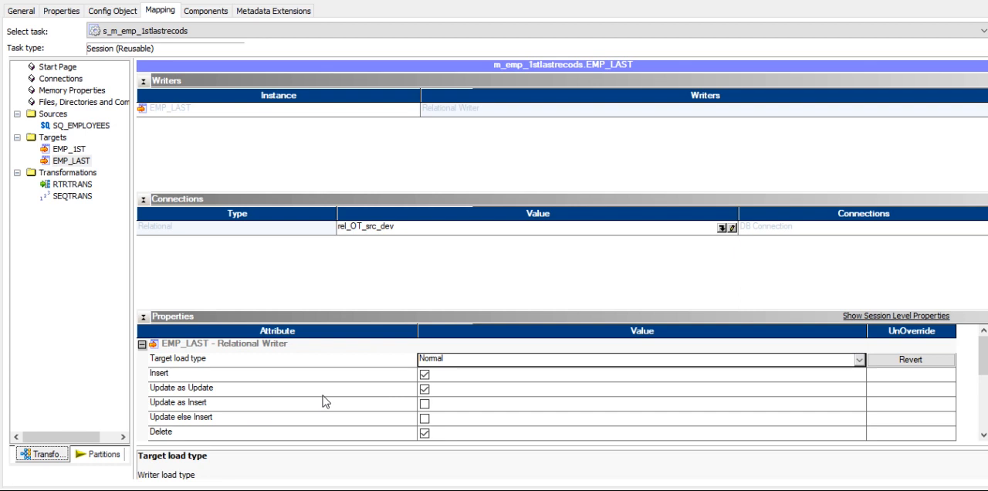
scroll(322, 401, down, 2)
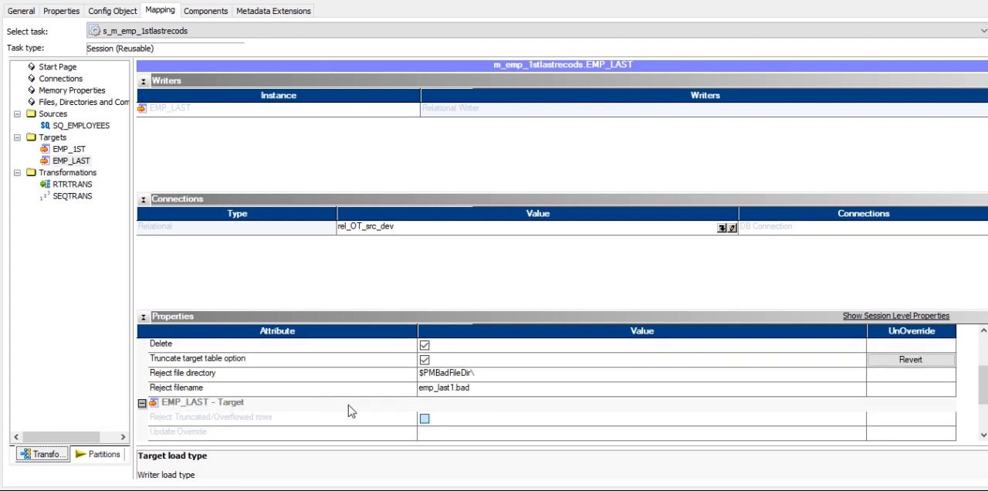
scroll(348, 404, down, 2)
scroll(348, 405, up, 5)
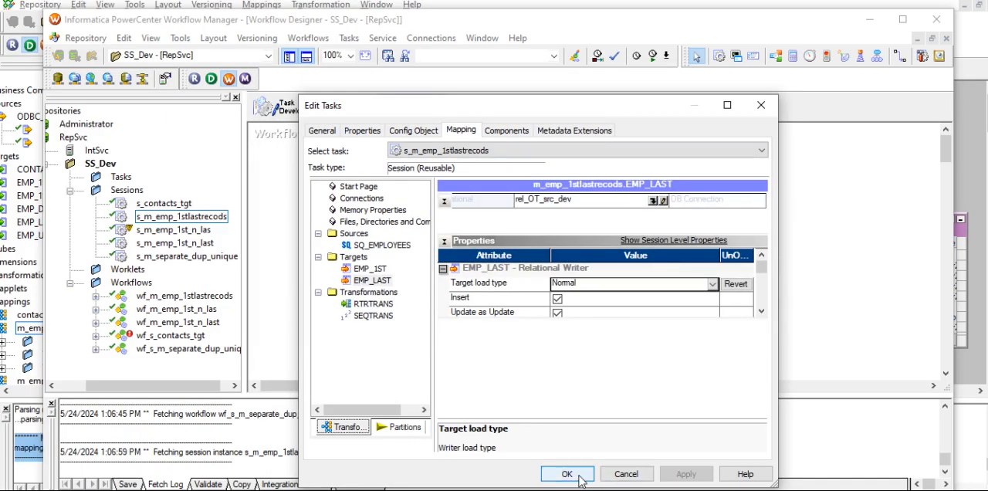
click(575, 475)
- Save workflow wf_m_emp_1stlastrecods and start it from the Workflow Designer
right_click(729, 253)
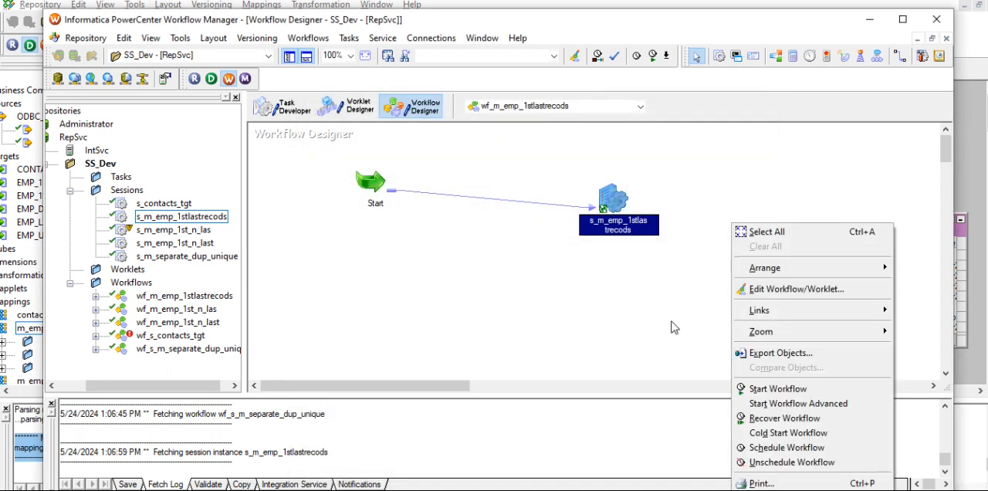
click(647, 316)
key(ctrl+s)
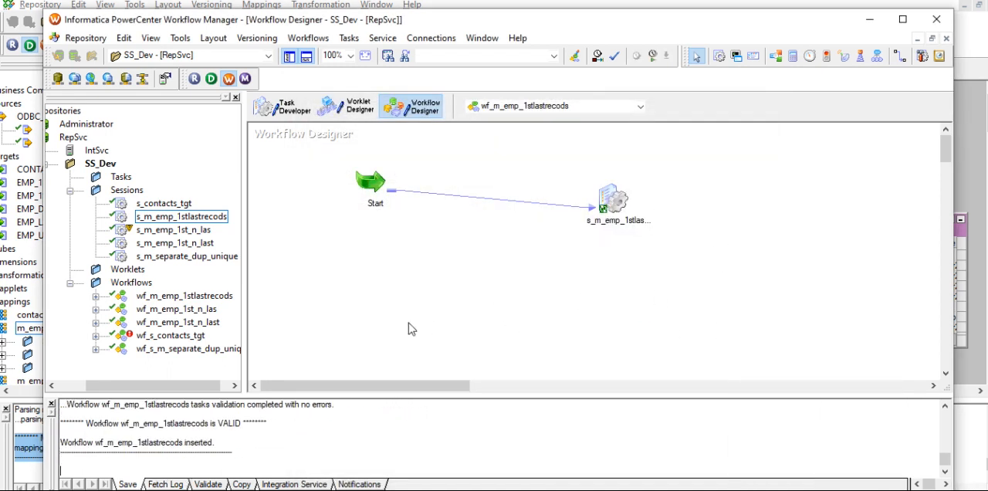
right_click(504, 222)
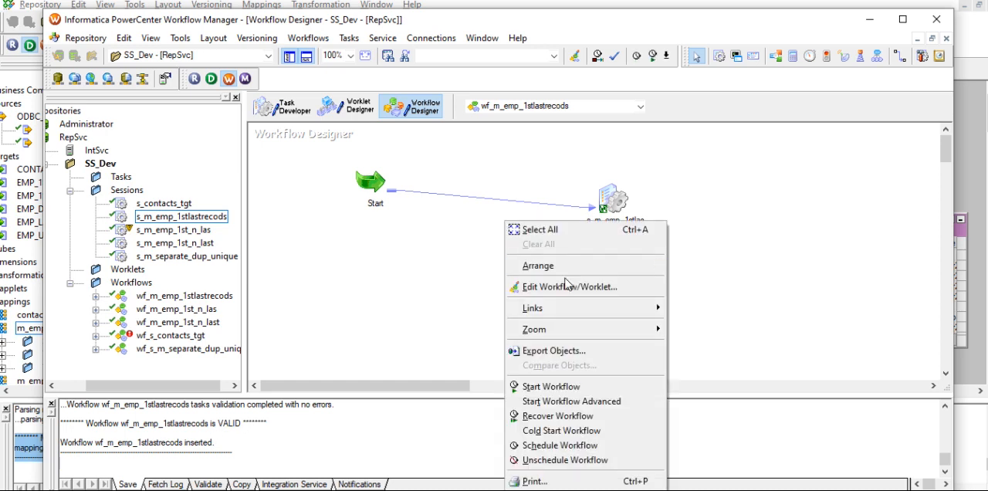
click(571, 390)
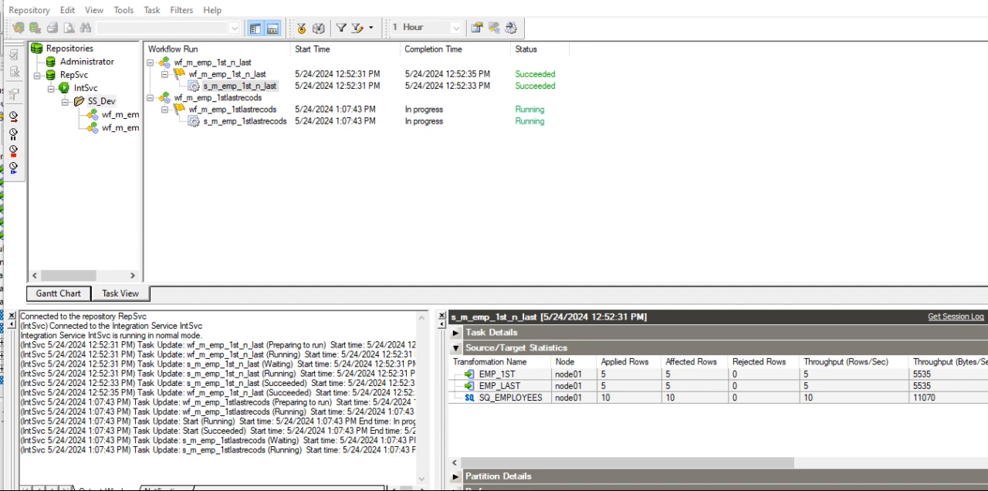
- Switch to SQL Developer and bring the emp_1st and emp_last queries into view in the OT_src_dev worksheet
key(alt+Tab)
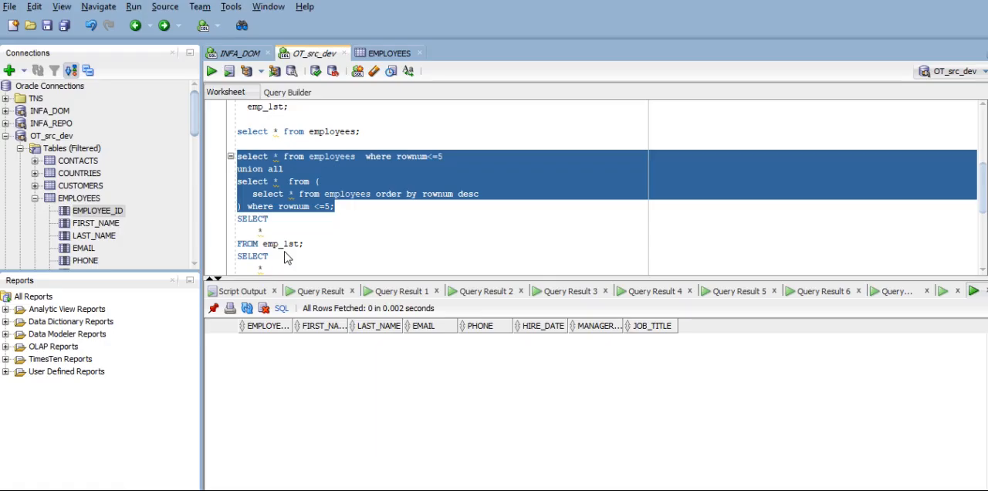
scroll(306, 243, down, 1)
click(317, 243)
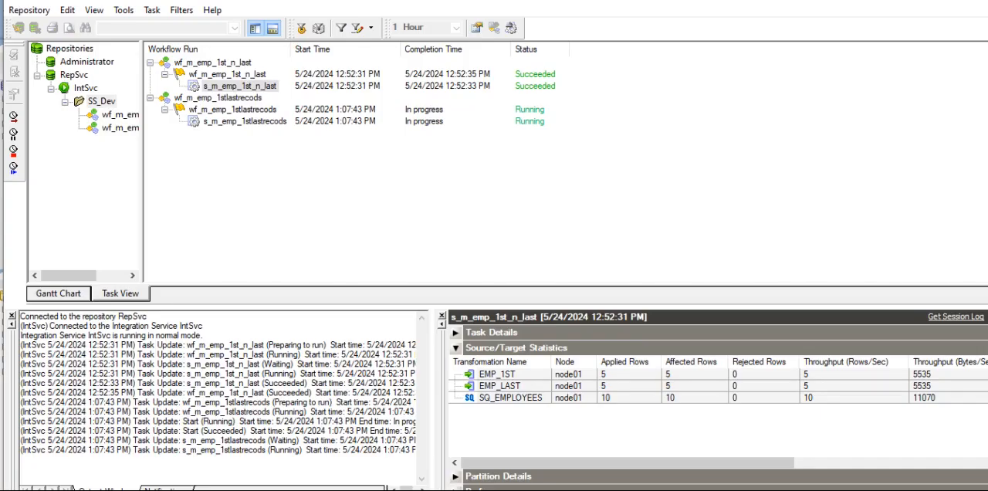
- In the Workflow Monitor, get the run properties of session s_m_emp_1stlastrecods to examine its source and target statistics
click(236, 122)
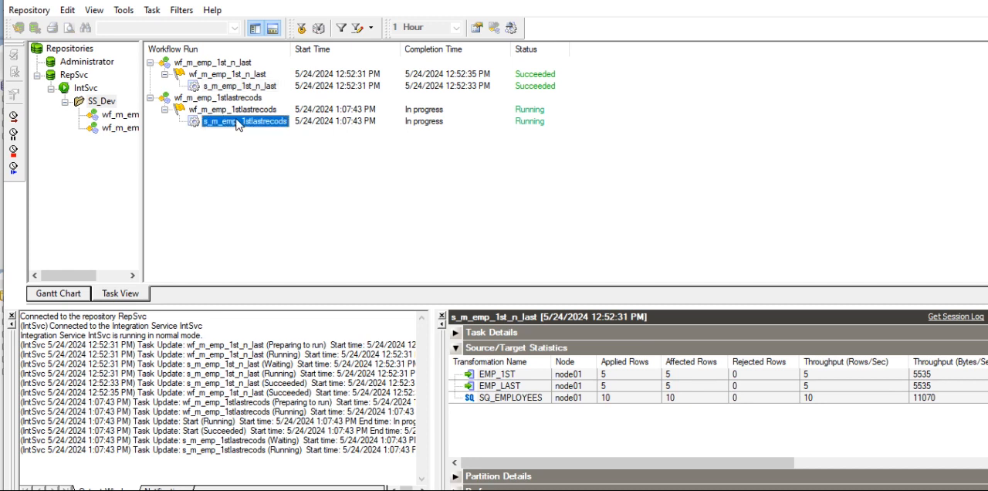
right_click(237, 123)
click(324, 315)
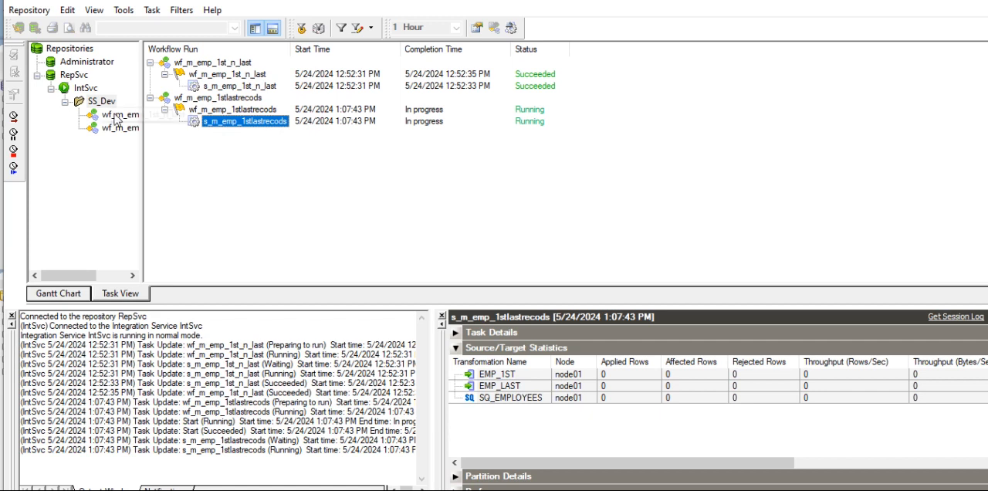
- Abort session s_m_emp_1stlastrecods and its workflow run wf_m_emp_1stlastrecods
right_click(264, 122)
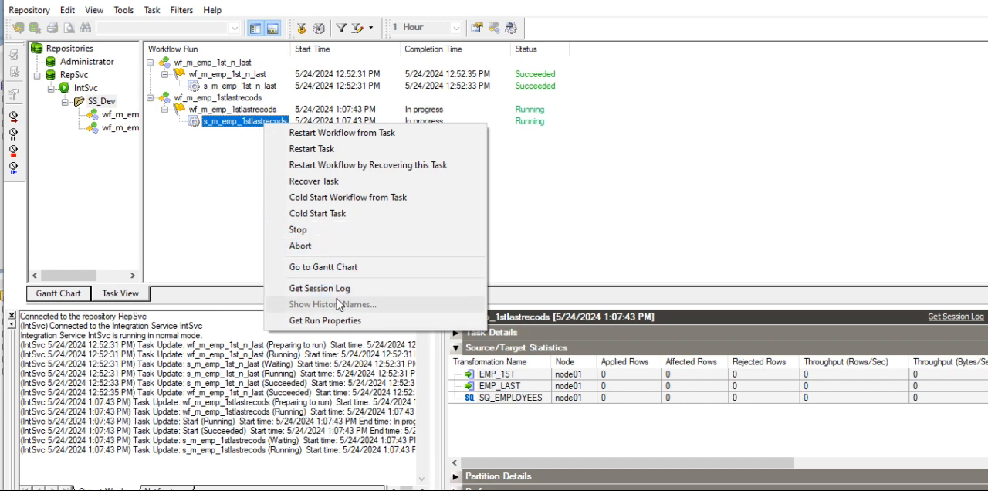
click(313, 246)
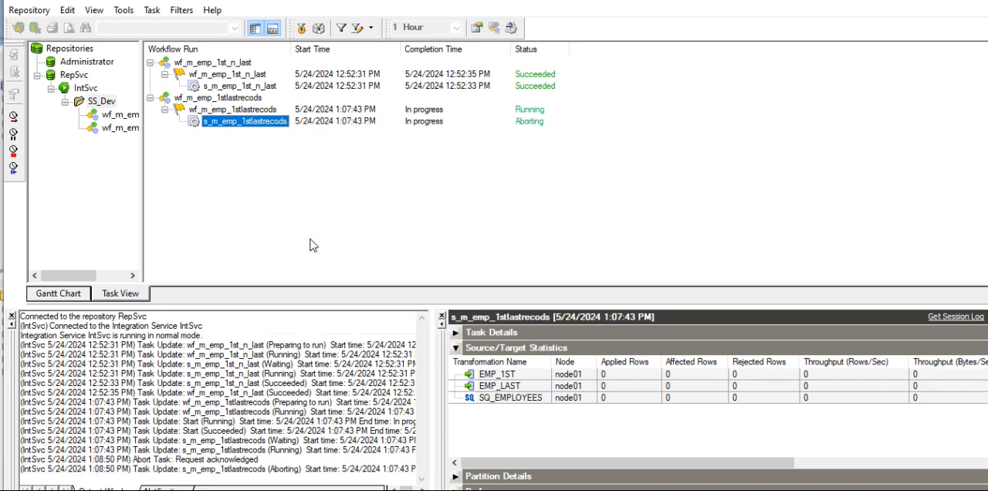
right_click(255, 112)
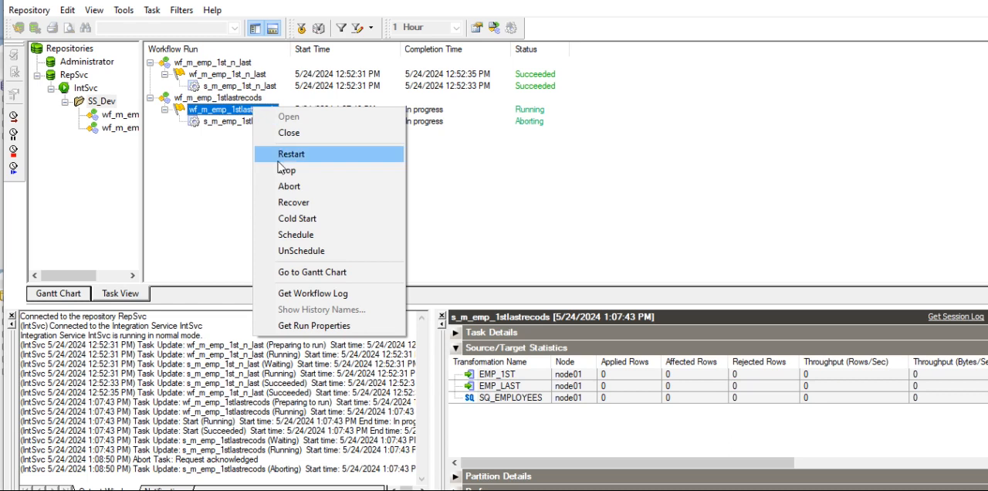
click(302, 192)
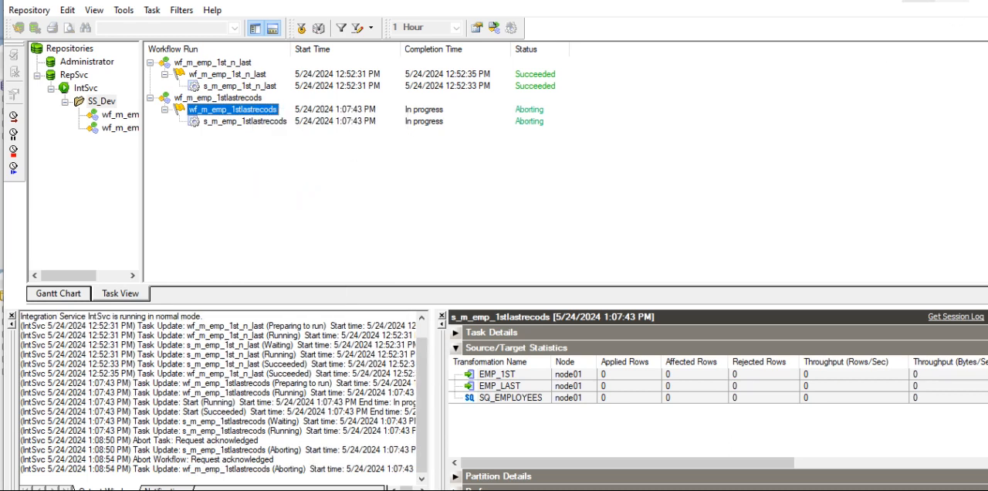
- Return to SQL Developer and write and run "drop table emp_1st;" below the emp_last query
click(979, 4)
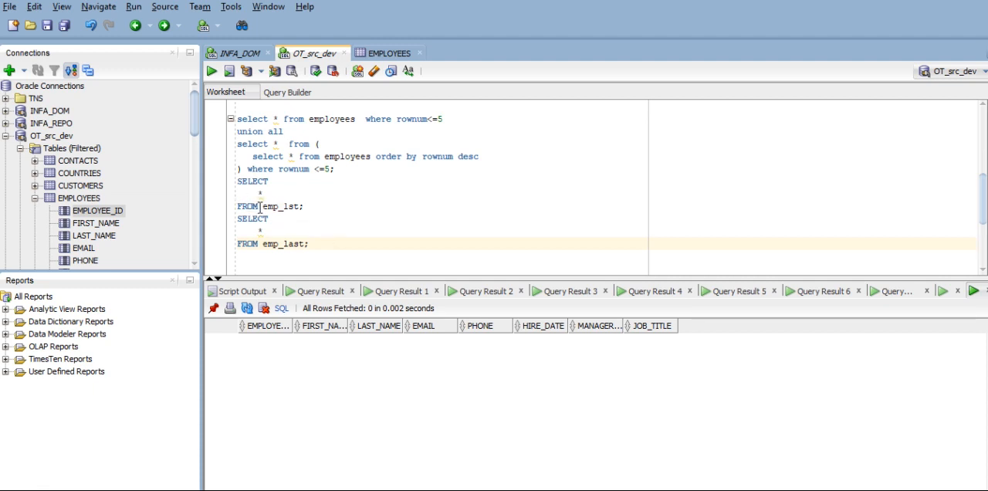
click(348, 253)
text(drop table)
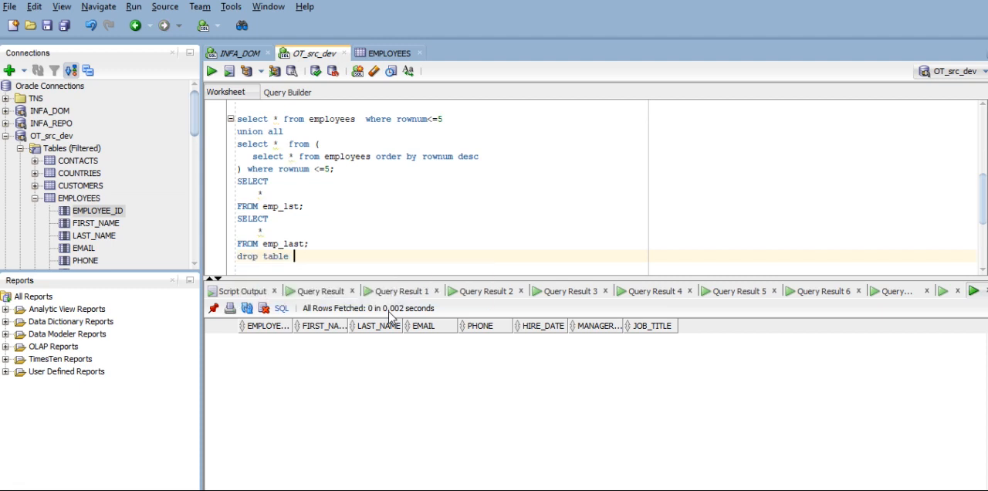
text( emp)
key(BackSpace)
key(BackSpace)
key(BackSpace)
key(BackSpace)
key(BackSpace)
key(BackSpace)
key(BackSpace)
key(BackSpace)
text(emp_lst)
key(ctrl+Left)
key(ctrl+Left)
text(table)
key(Right)
key(Right)
key(Right)
key(Right)
key(Right)
key(Right)
key(Right)
key(Right)
text(;)
key(F5)
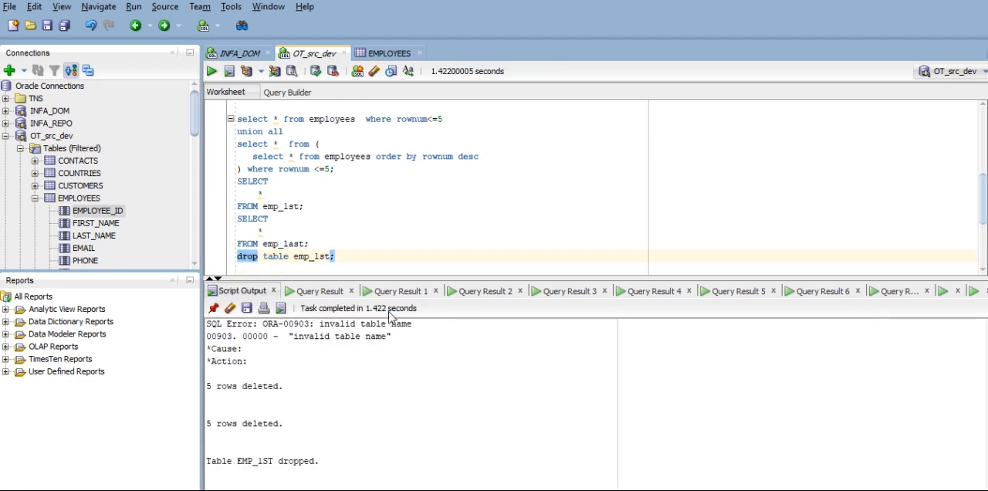
- Change the drop statement to "drop table emp_last;" and run it
click(319, 256)
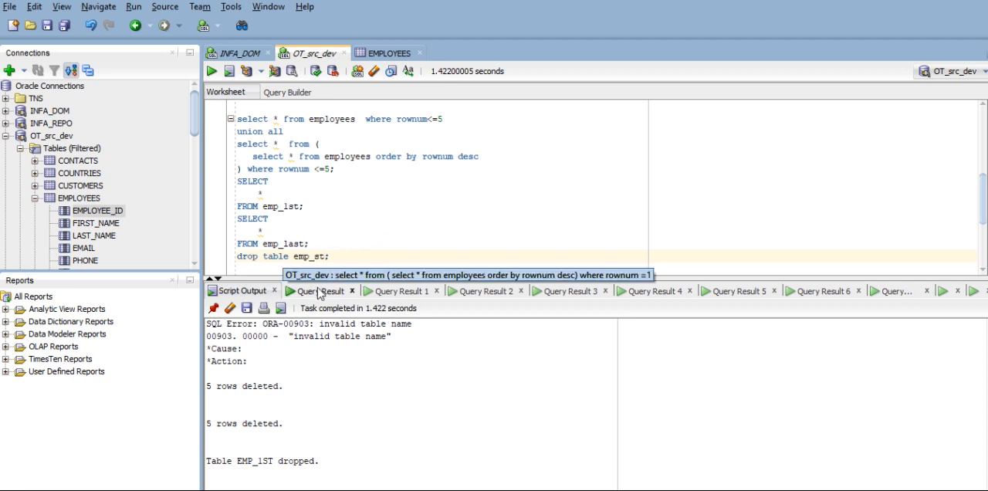
text(ast)
key(BackSpace)
key(BackSpace)
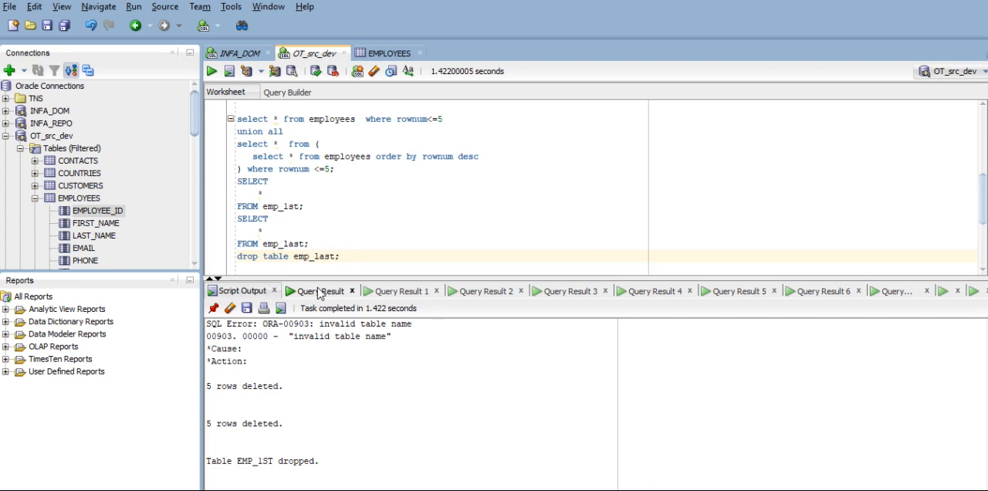
key(ctrl+Return)
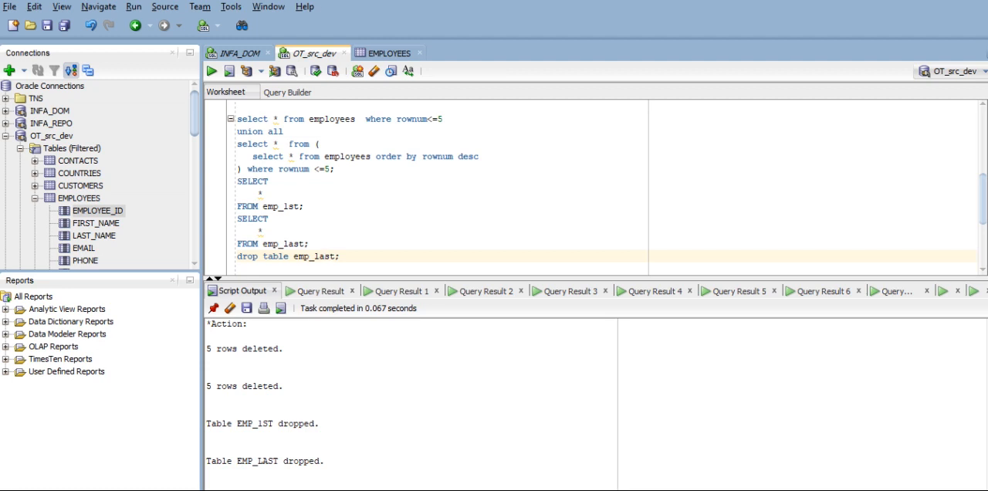
- Start a statement reading "create table emp_1st" on a new line above the emp_1st query, reusing the table name from that query
click(341, 170)
key(Return)
key(Return)
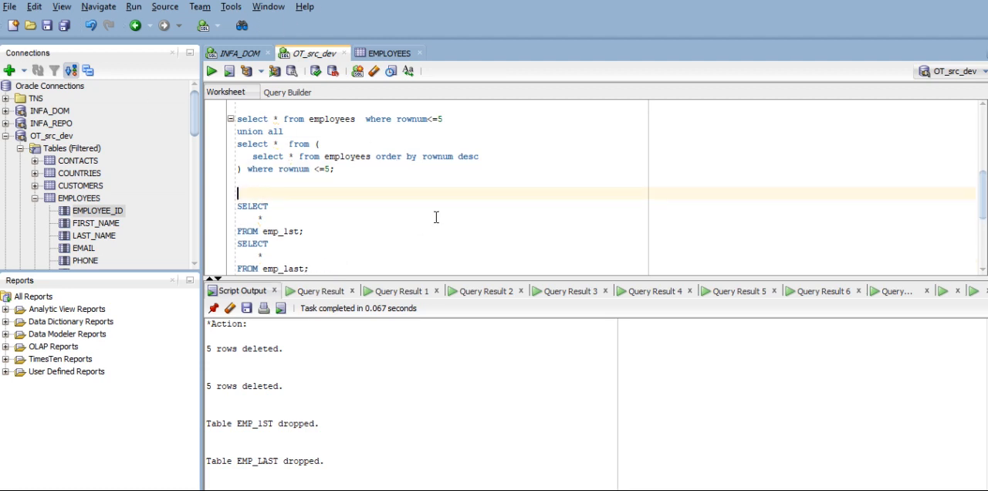
key(Up)
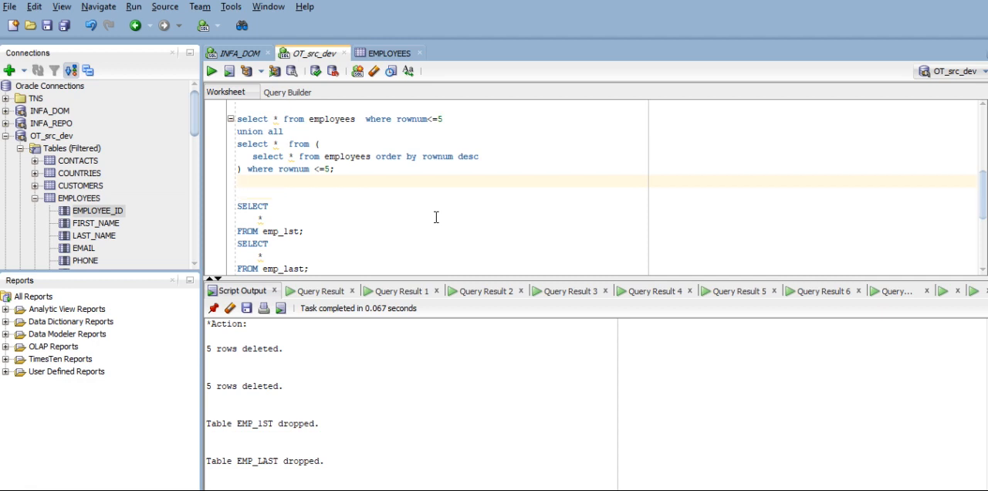
text(create)
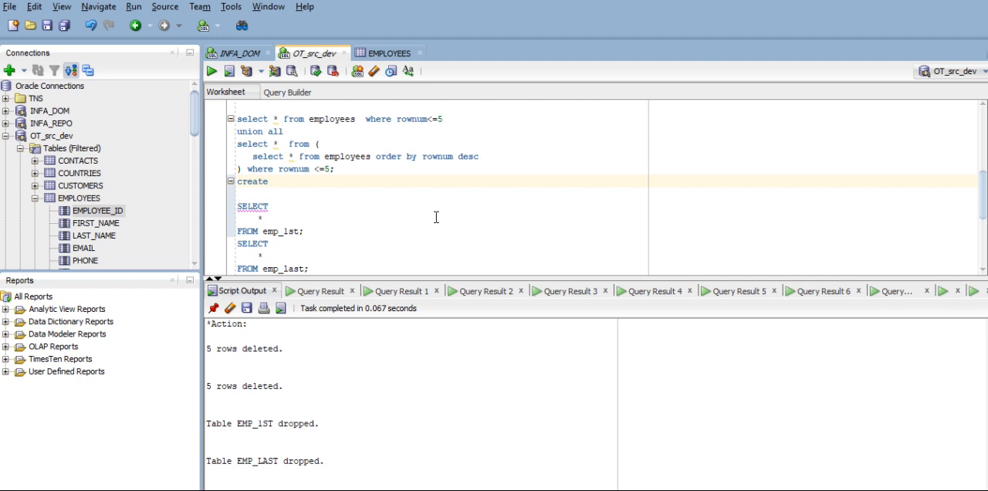
drag(299, 231, 260, 231)
key(ctrl+c)
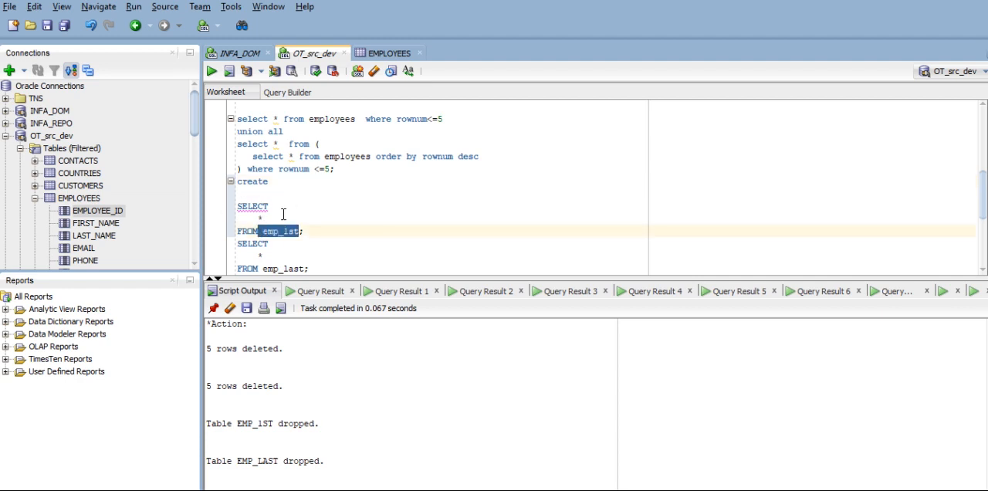
click(288, 182)
text(tabkl)
key(BackSpace)
key(BackSpace)
text(le)
key(ctrl+v)
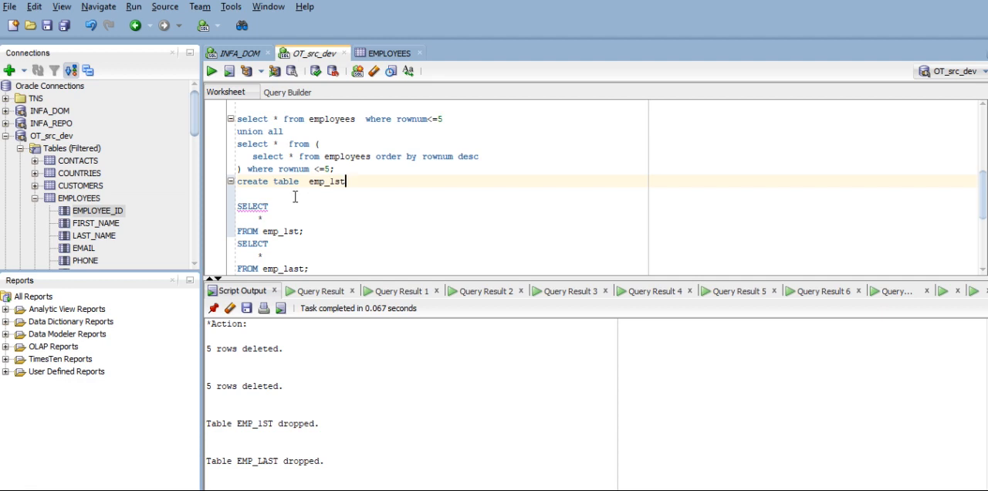
- Complete the create table emp_1st statement with "as select * from employees where 1=0;" and run it
key(Left)
key(Left)
key(Left)
key(Left)
key(Left)
key(Left)
key(Left)
key(BackSpace)
key(Right)
key(Right)
key(Right)
key(Right)
key(Right)
key(Right)
text(as )
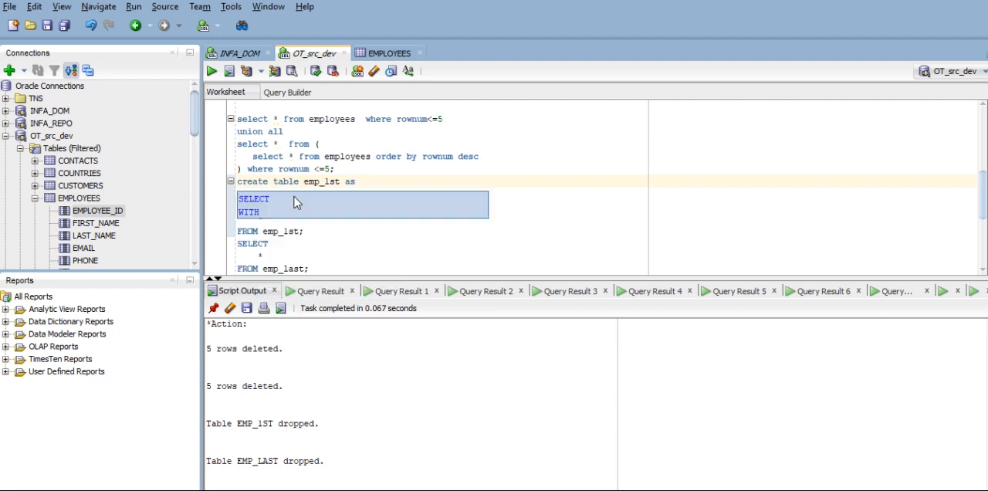
text(select)
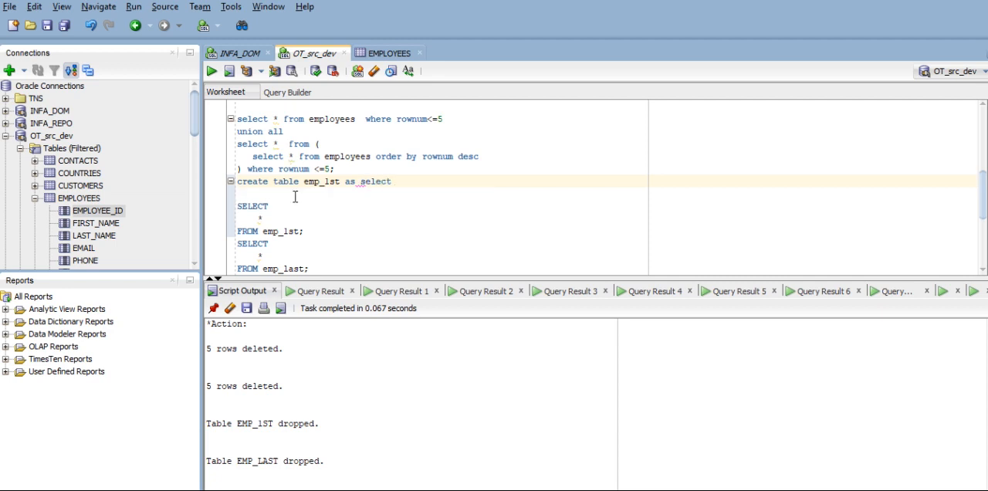
text( *  from employees w)
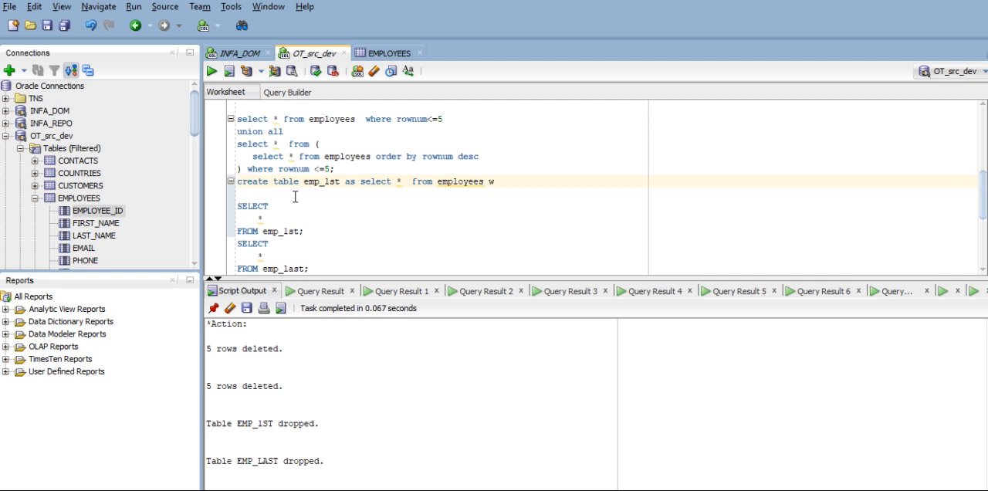
key(BackSpace)
text(where 1=0;)
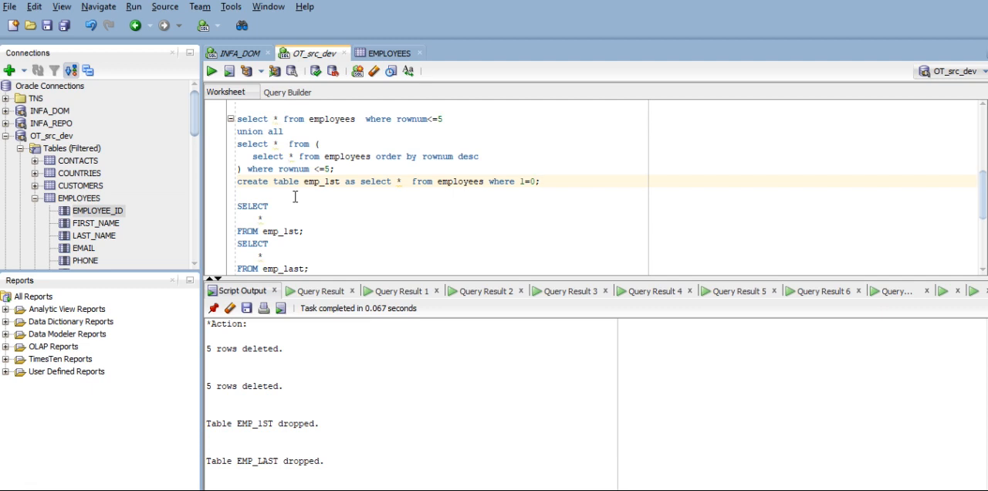
key(ctrl+Return)
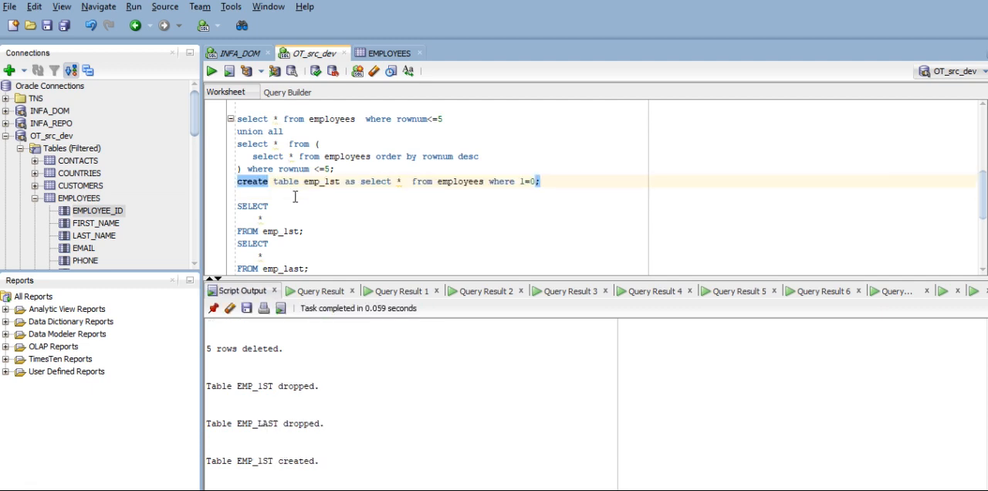
- Run the SELECT query on emp_1st to check the newly created table
click(308, 232)
key(ctrl+Return)
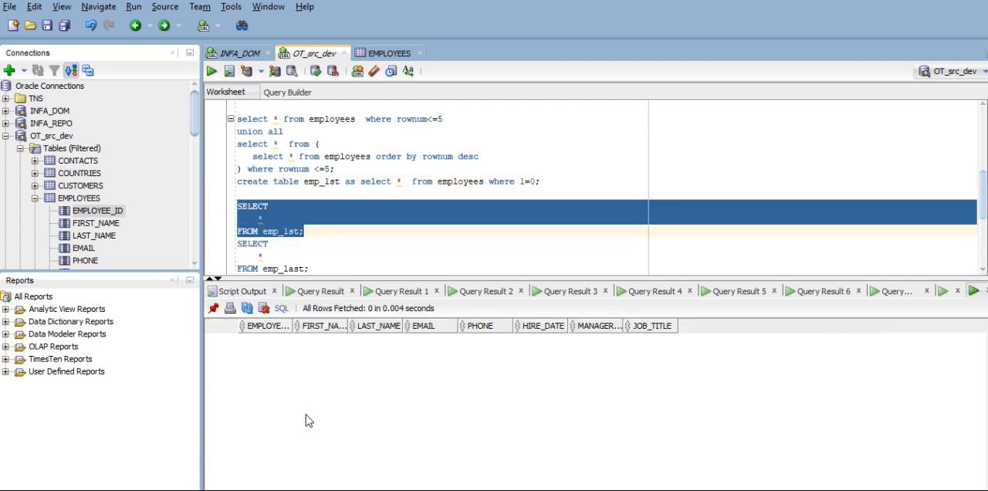
- Change the table name in the create statement to emp_last and run "create table emp_last as select * from employees where 1=0;"
click(331, 182)
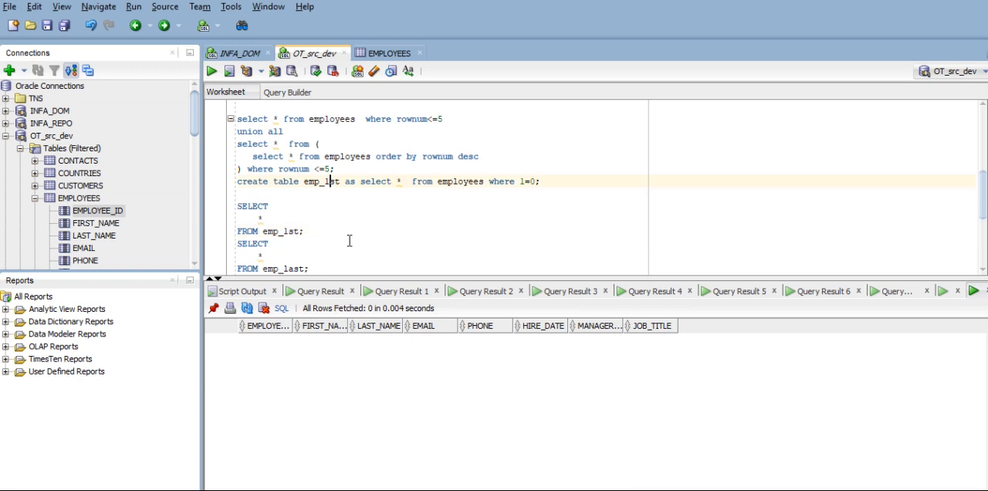
key(BackSpace)
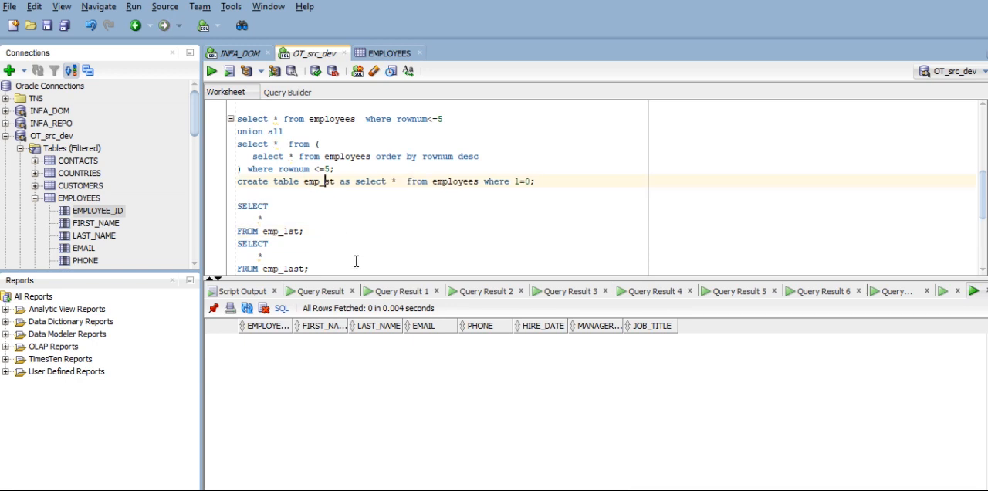
text(la)
click(571, 179)
click(551, 171)
triple_click(557, 182)
click(211, 71)
- Run the SELECT query on emp_last to check the newly created table
scroll(364, 240, down, 2)
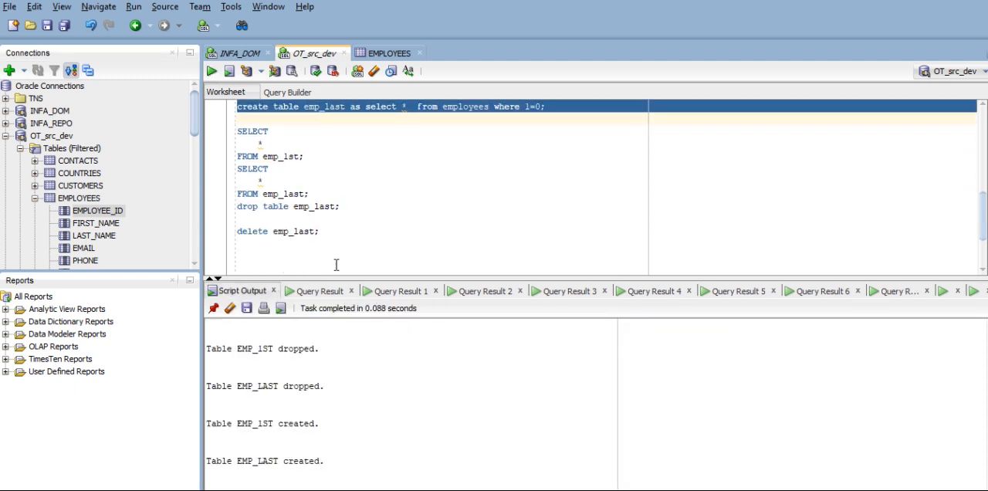
triple_click(331, 233)
drag(308, 194, 237, 168)
click(211, 71)
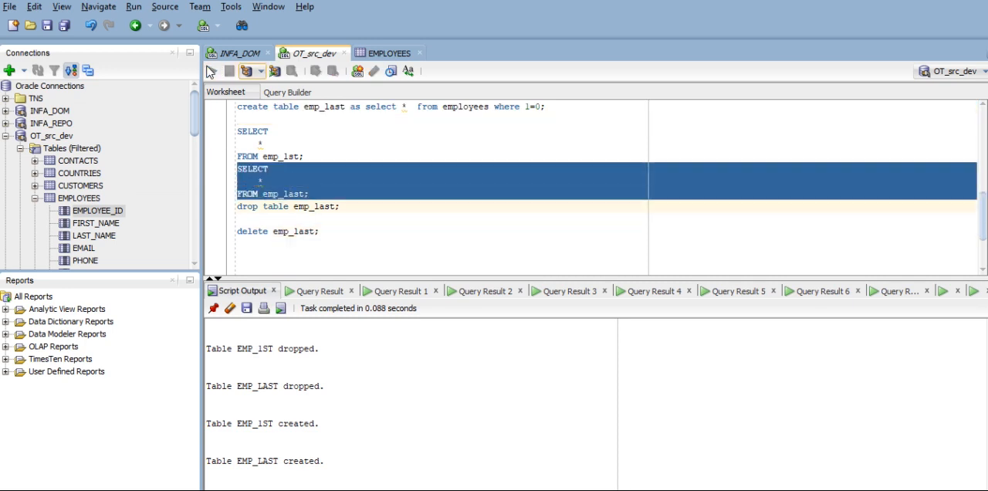
- Switch to Workflow Manager and start the s_m_emp_1stlastrecods session task in wf_m_emp_1stlastrecods
key(alt+Tab)
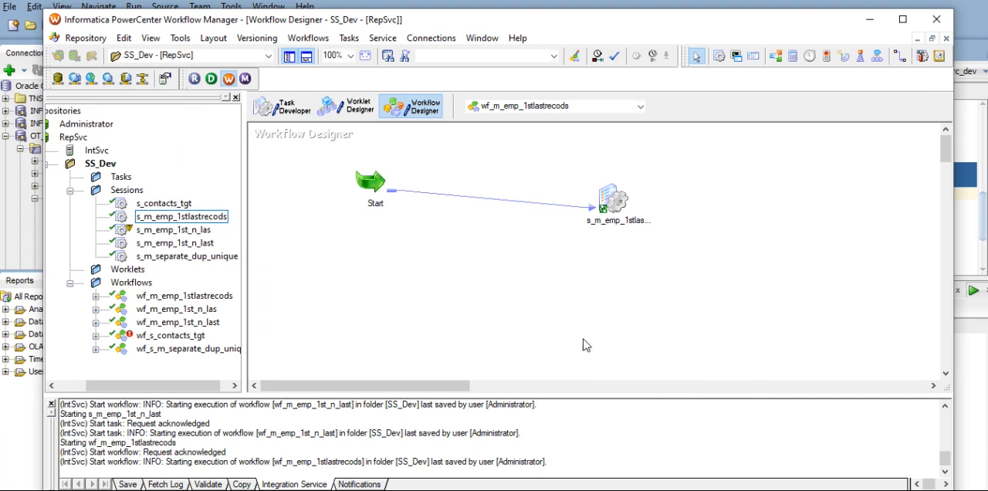
click(613, 199)
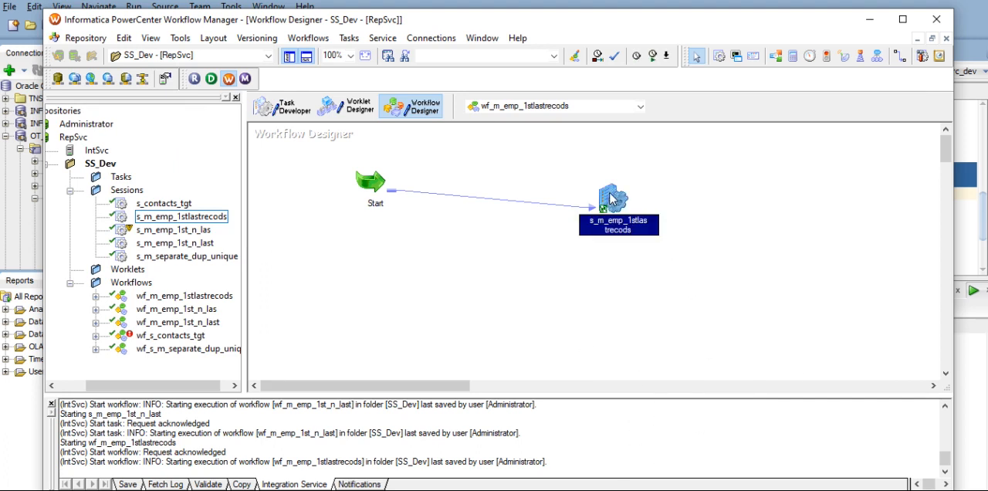
key(ctrl+s)
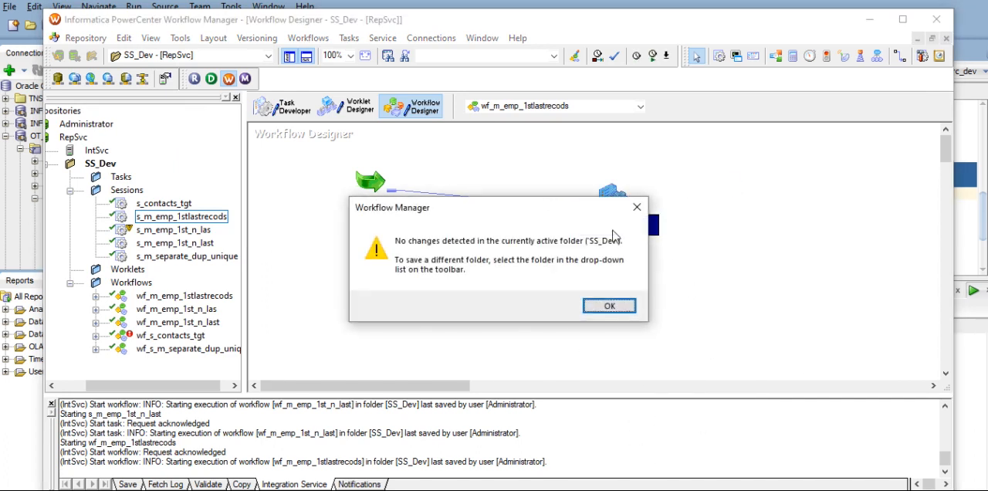
click(609, 307)
right_click(604, 194)
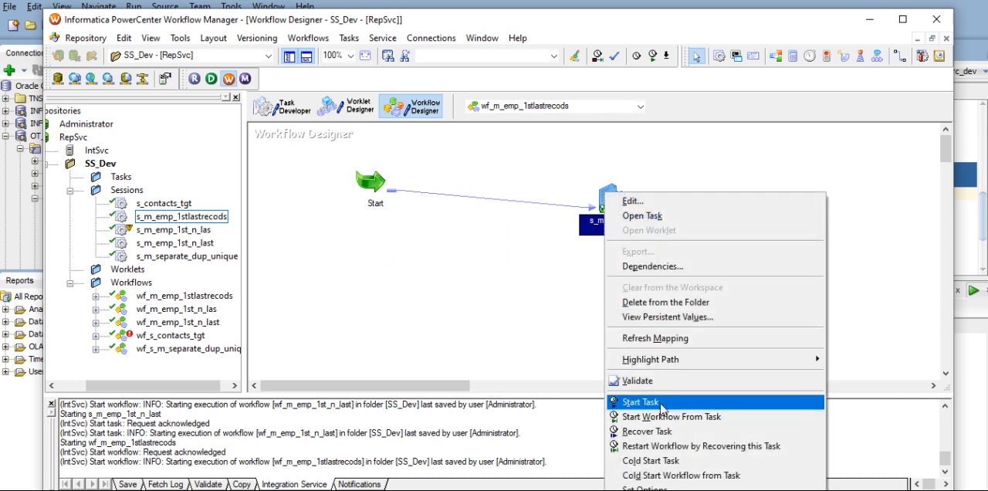
click(662, 407)
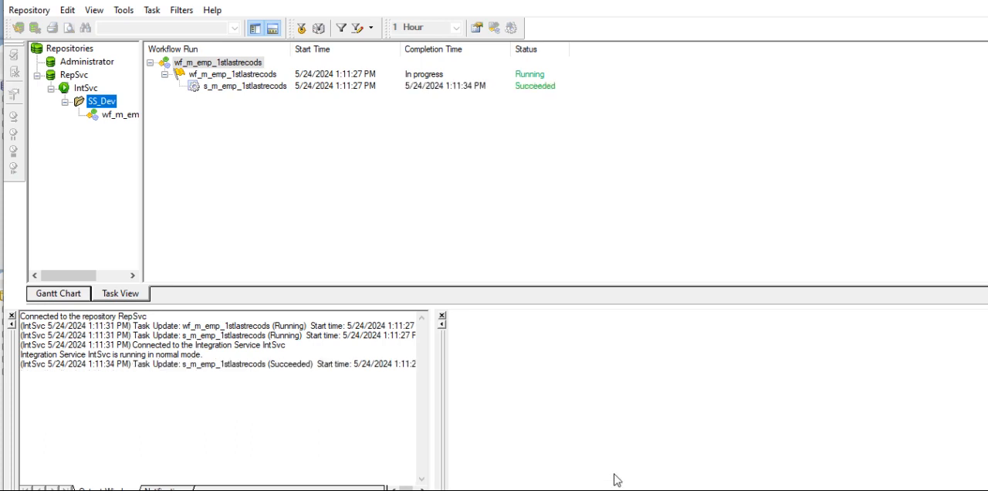
- Get the run properties of the s_m_emp_1stlastrecods session and examine its partition details and source/target statistics
right_click(254, 88)
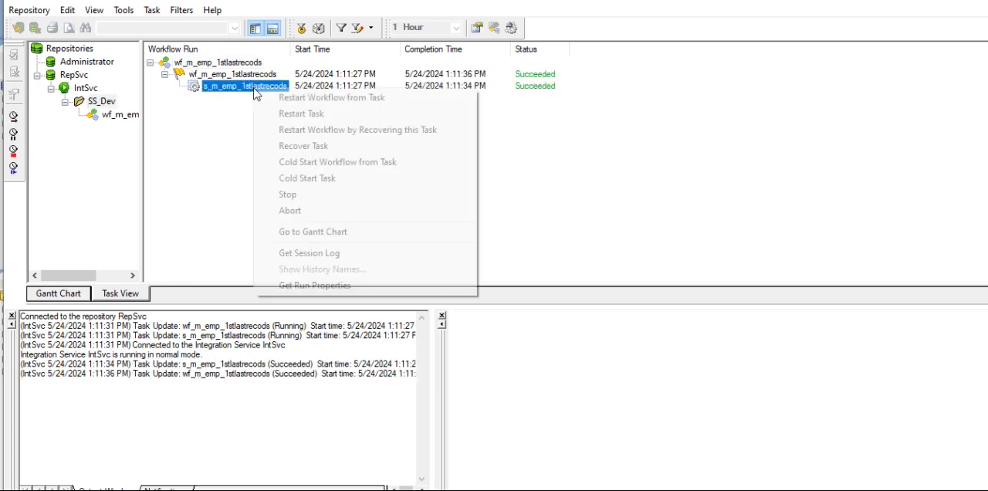
click(313, 286)
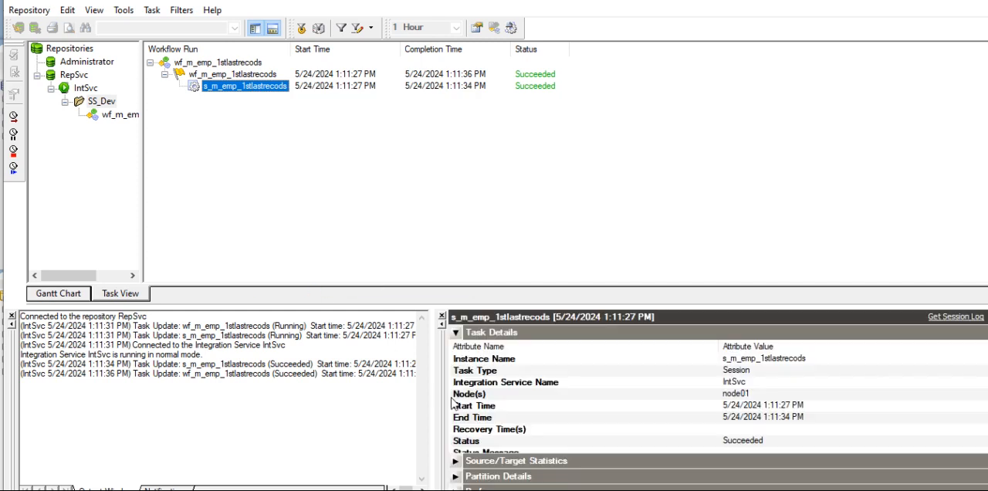
click(456, 333)
click(455, 364)
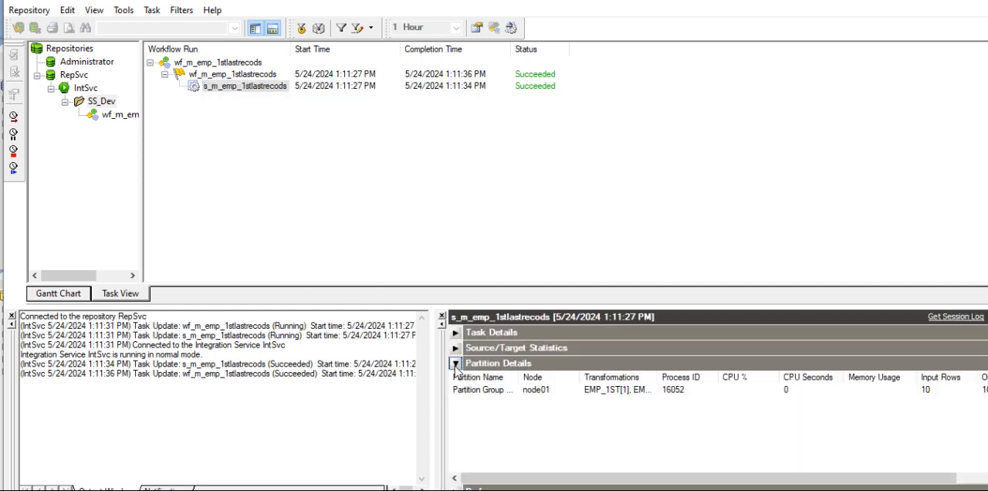
click(455, 363)
click(456, 348)
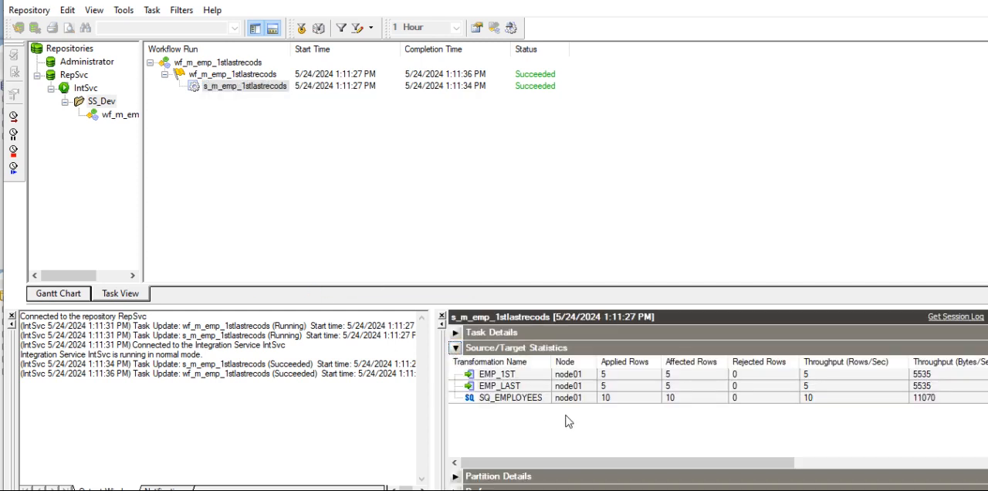
click(609, 375)
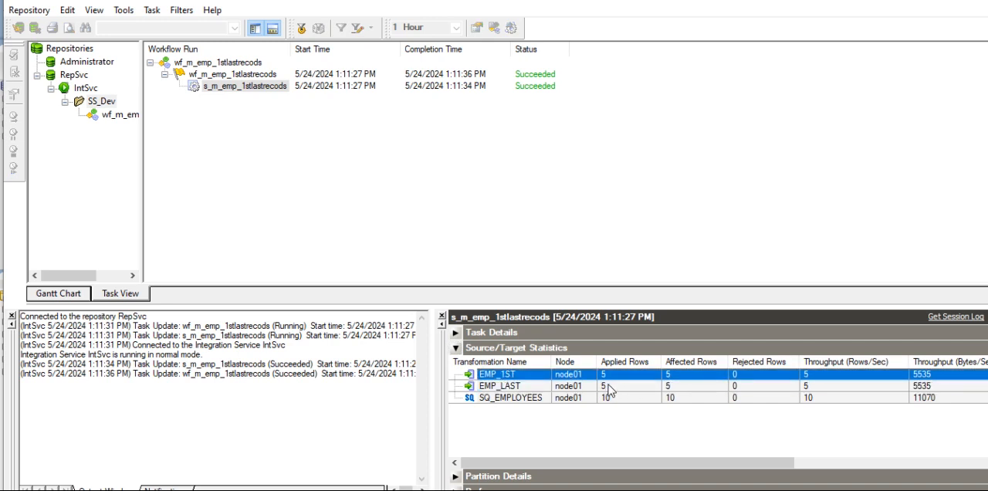
- Return to SQL Developer and run the SELECT query on emp_last to check the loaded rows
key(alt+Tab)
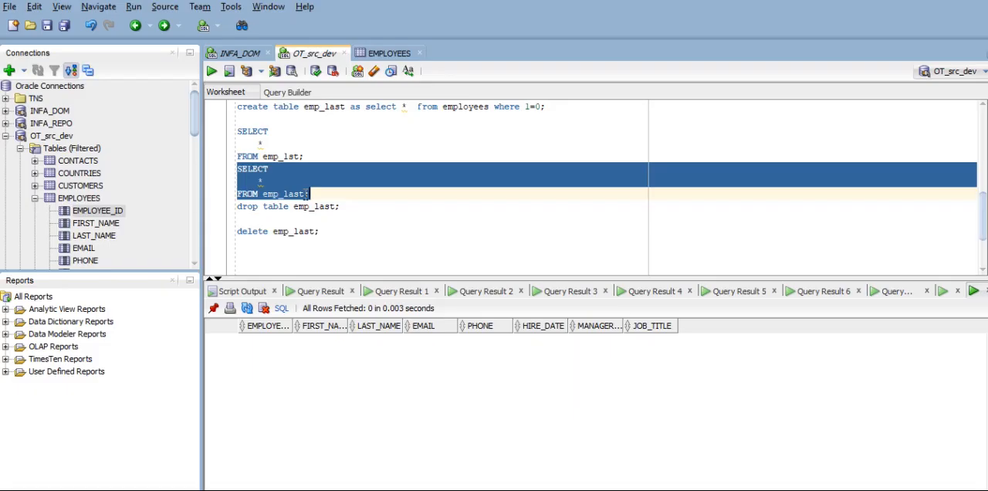
click(310, 194)
drag(310, 193, 238, 169)
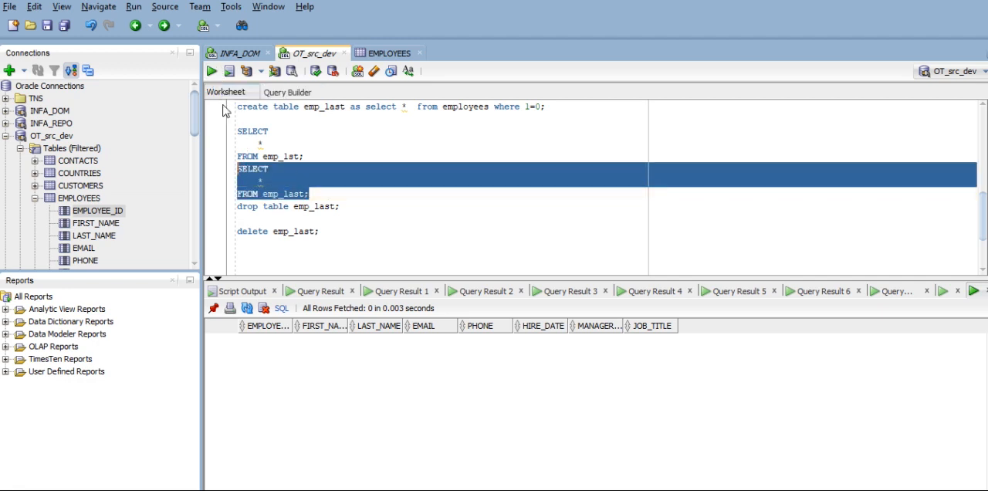
click(212, 72)
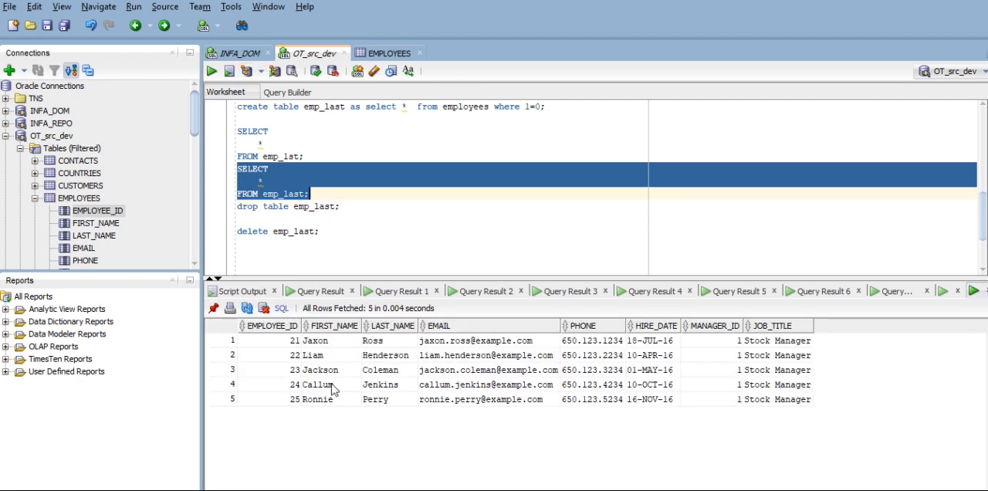
- Run the SELECT query on emp_1st and examine the returned employee rows
drag(326, 157, 257, 128)
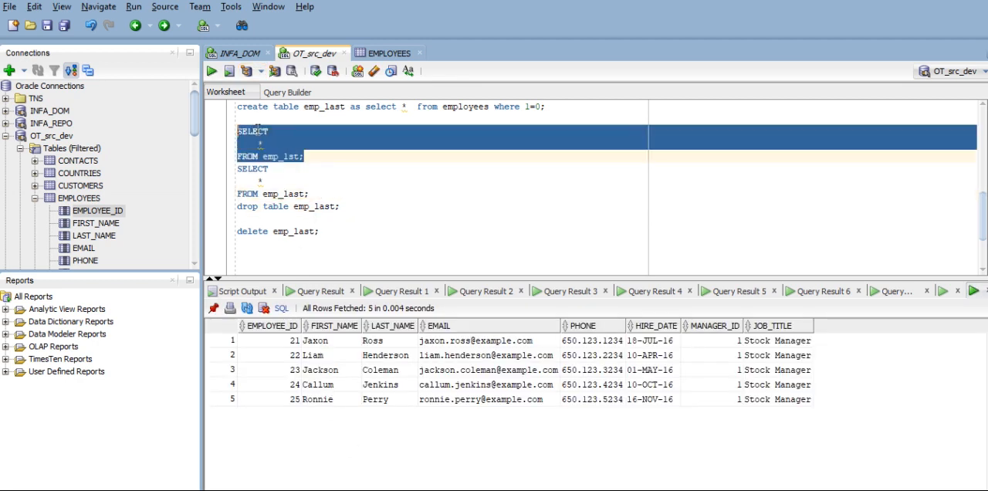
click(212, 72)
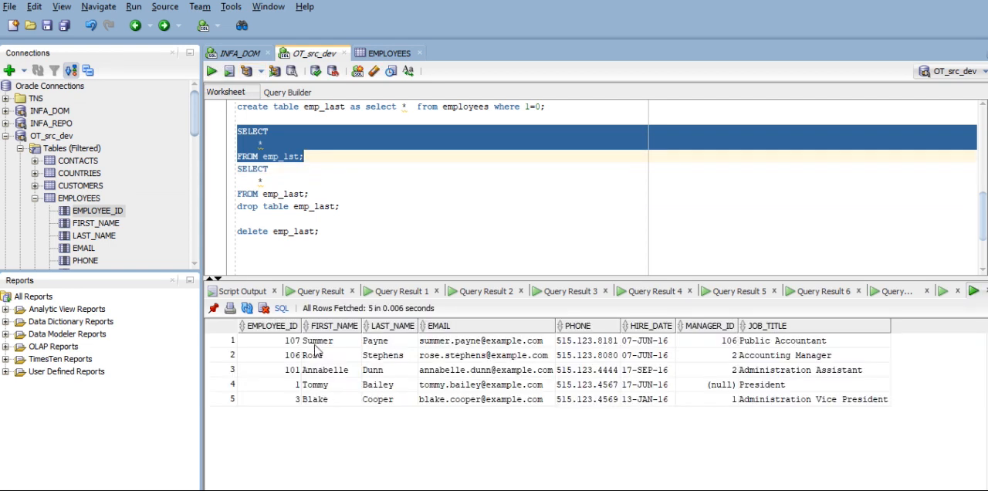
click(333, 402)
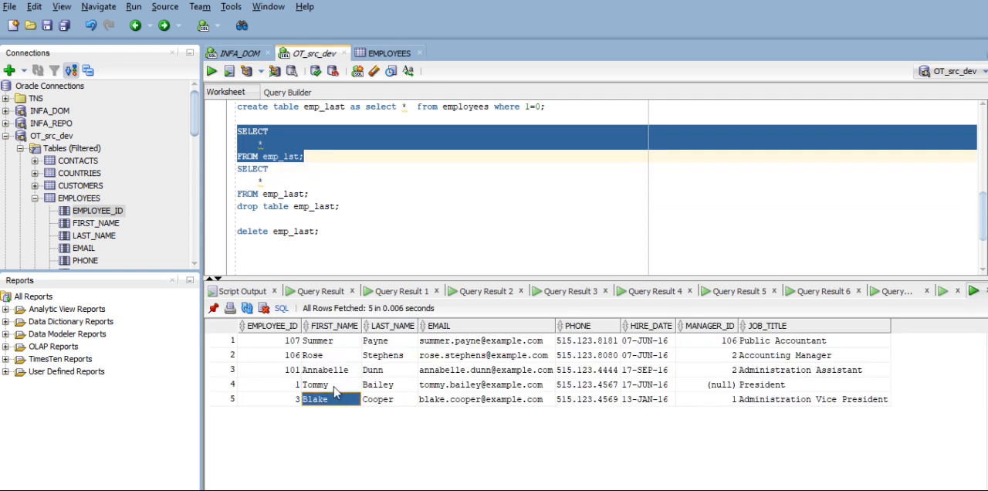